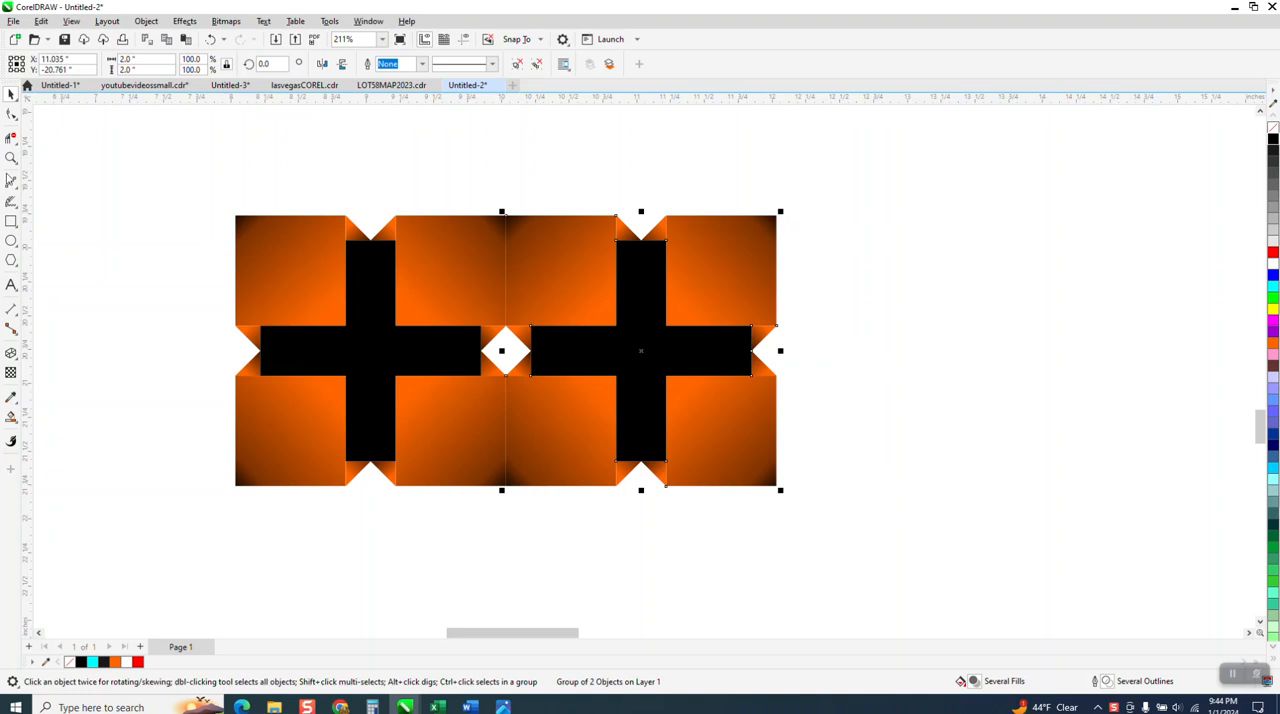
Examine the seam between the two adjoining orange tiles at several zoom levels.
click(11, 157)
drag(488, 248, 545, 327)
right_click(552, 300)
right_click(550, 294)
right_click(548, 294)
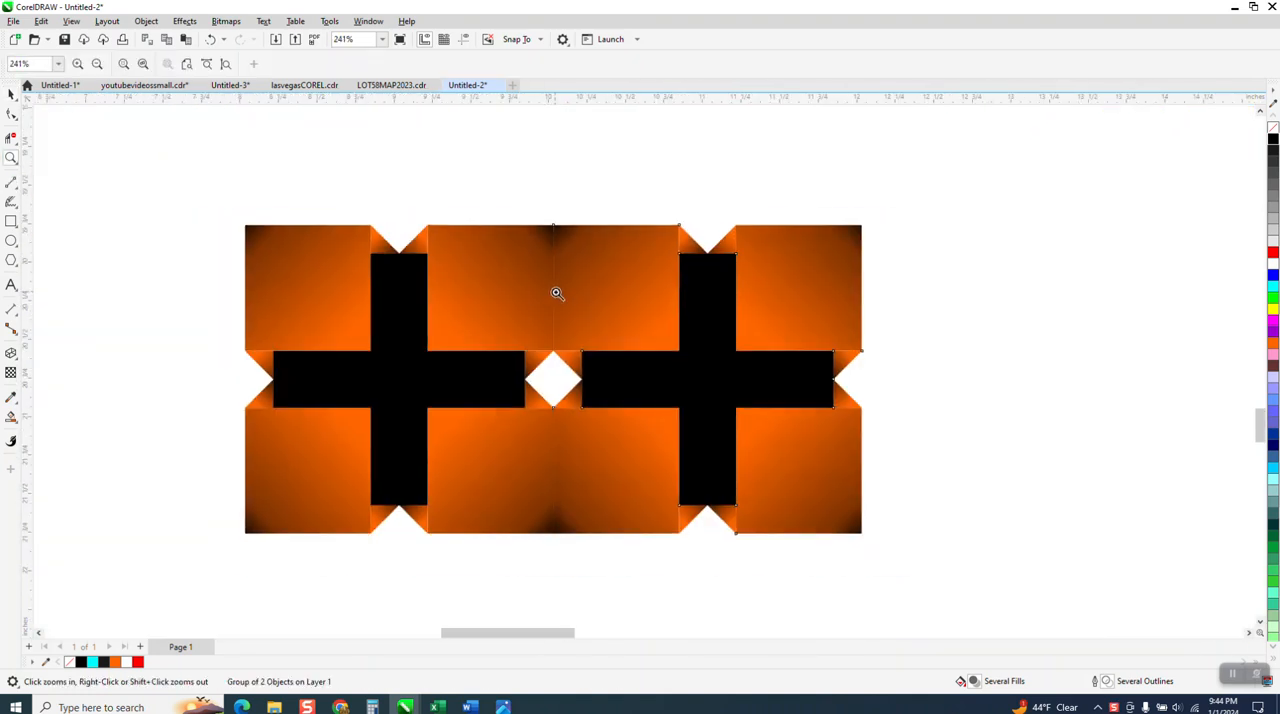
right_click(556, 293)
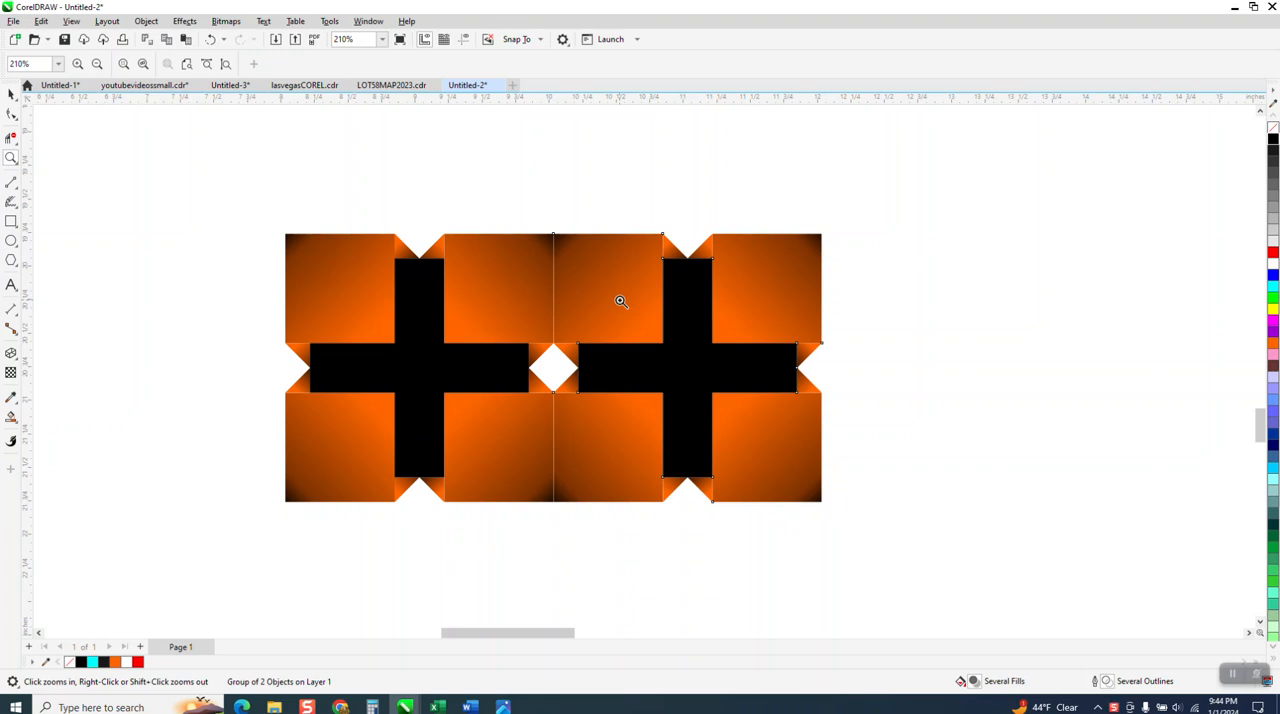
scroll(620, 301, up, 1)
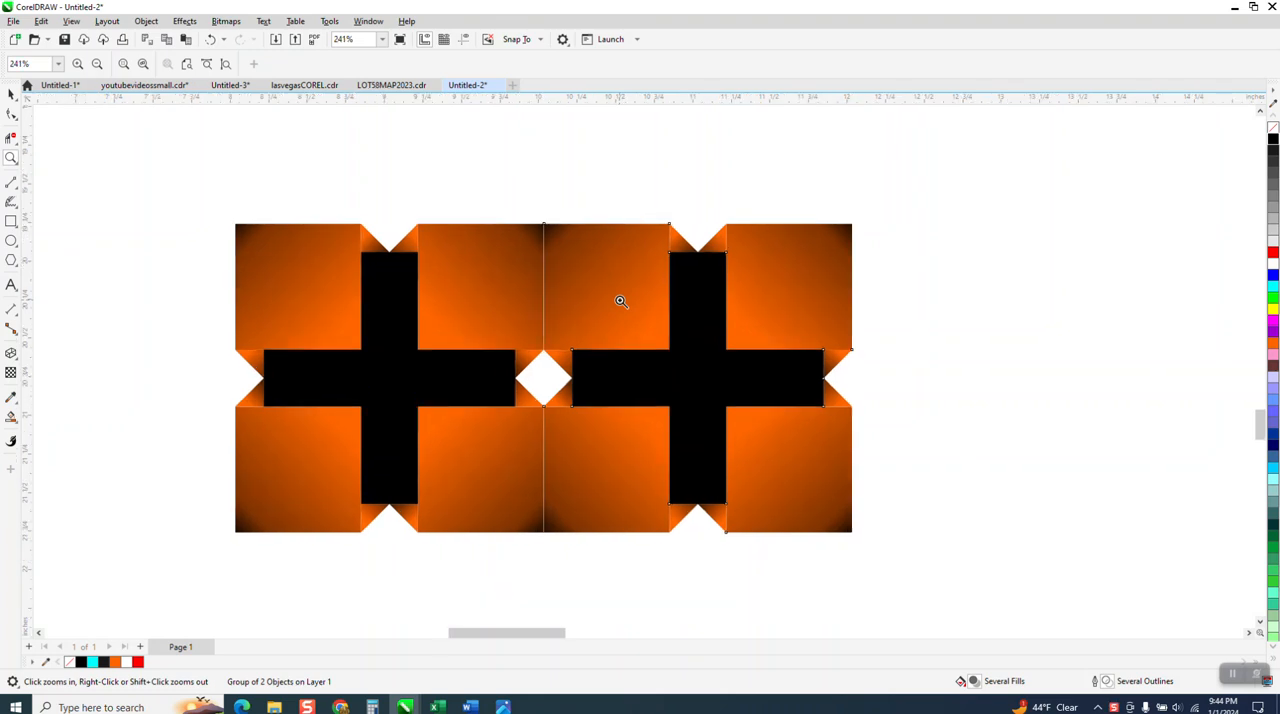
scroll(620, 301, up, 1)
scroll(620, 301, up, 1)
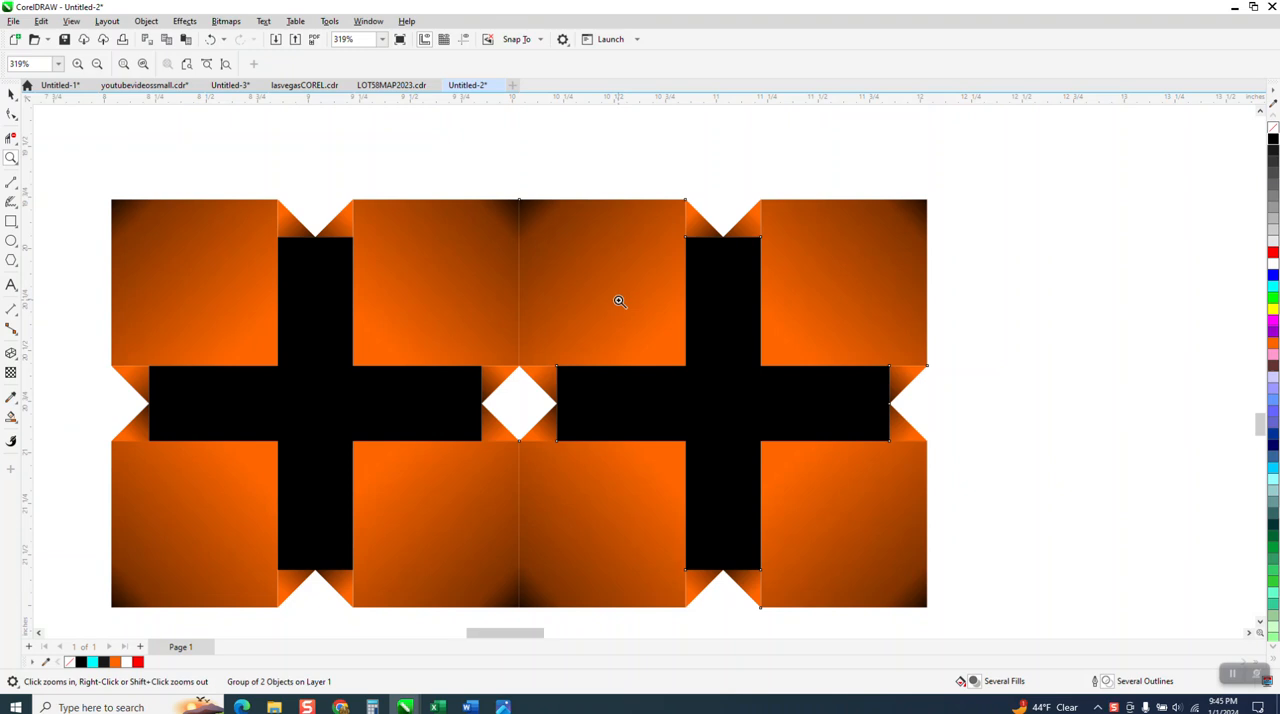
scroll(620, 301, up, 2)
scroll(619, 301, down, 5)
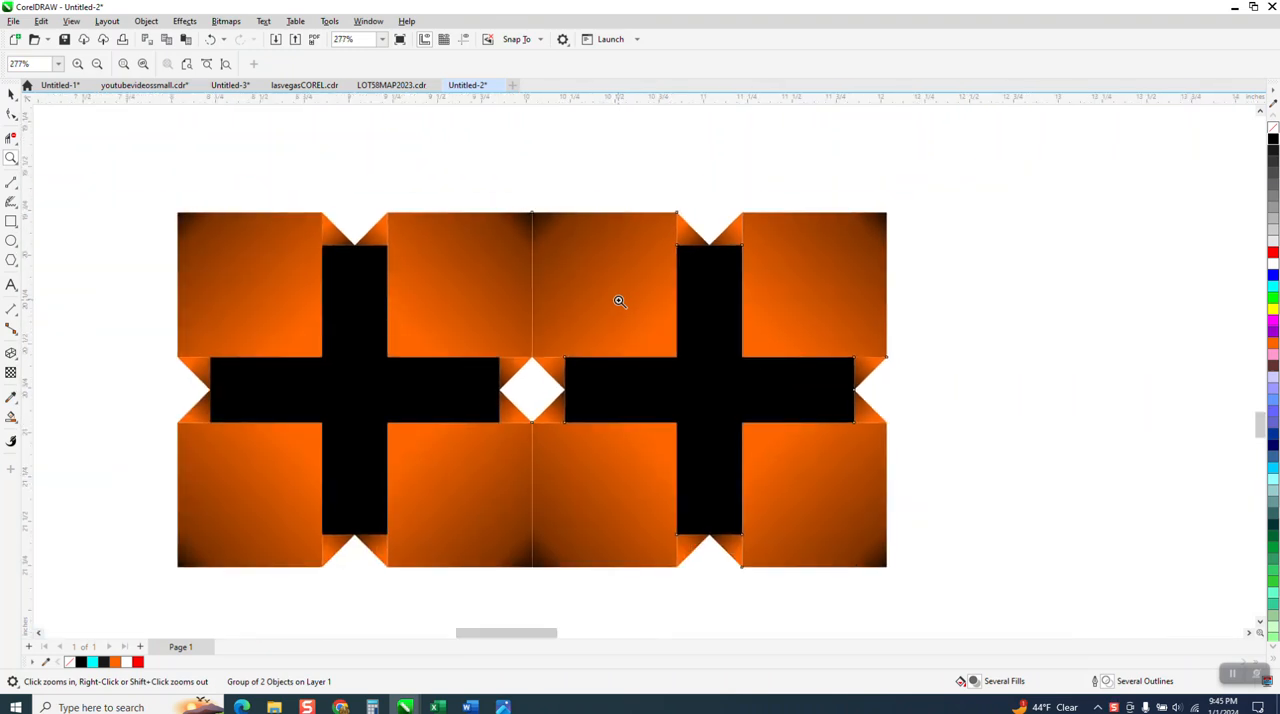
Delete the second tile, leaving only the original orange tile with the black cross.
click(11, 94)
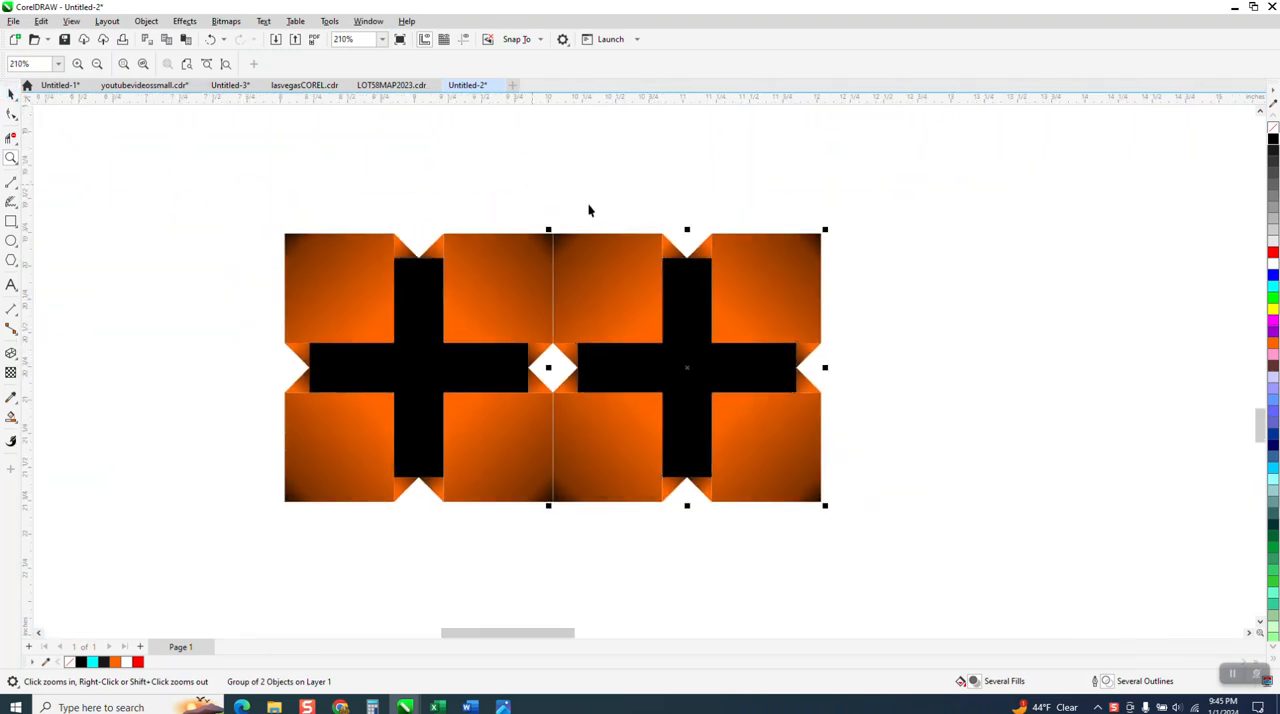
click(621, 250)
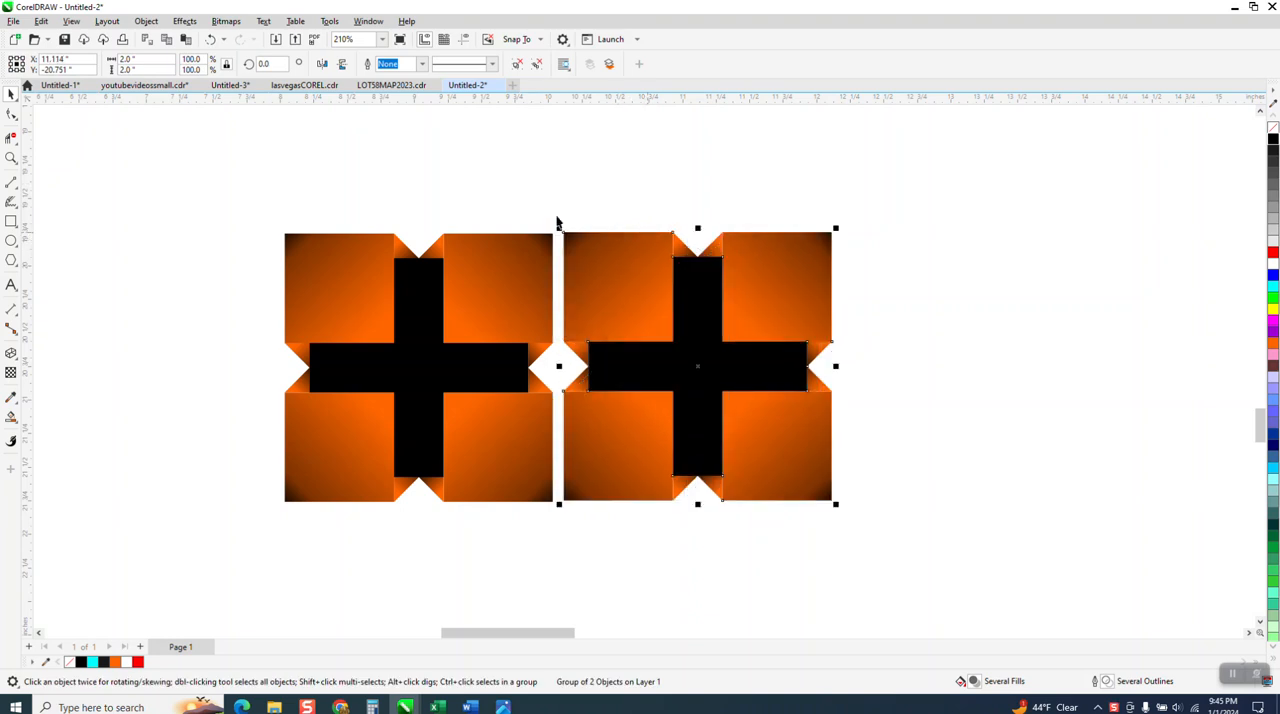
key(Delete)
Set the nudge distance to 1.99 inches and copy the tile three times to its right, forming a row of four.
click(534, 243)
click(445, 168)
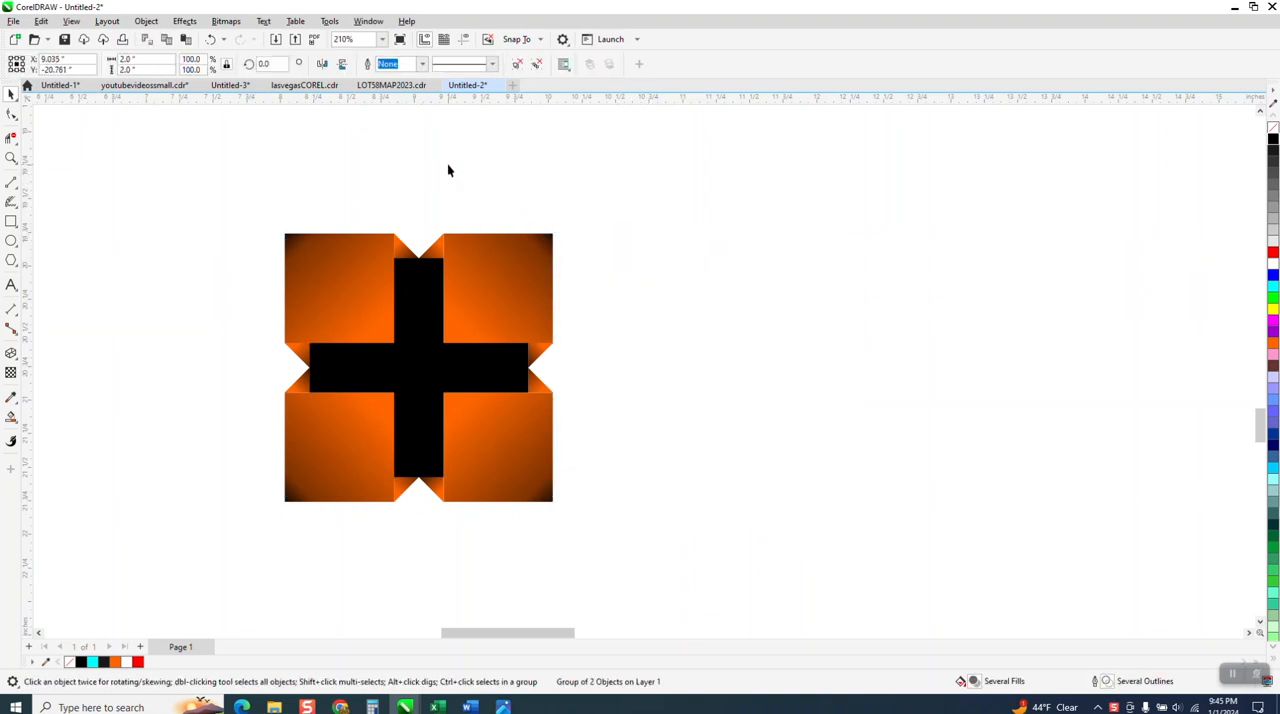
text(1.99)
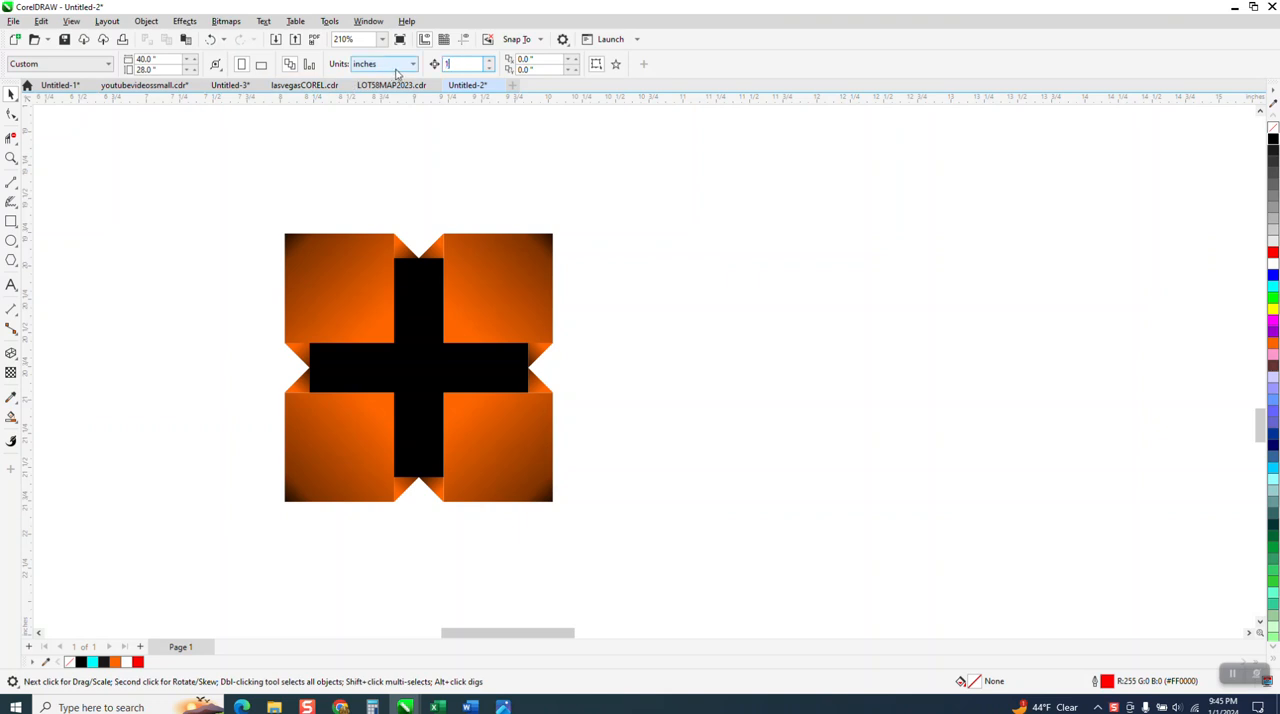
click(529, 246)
key(ctrl+d)
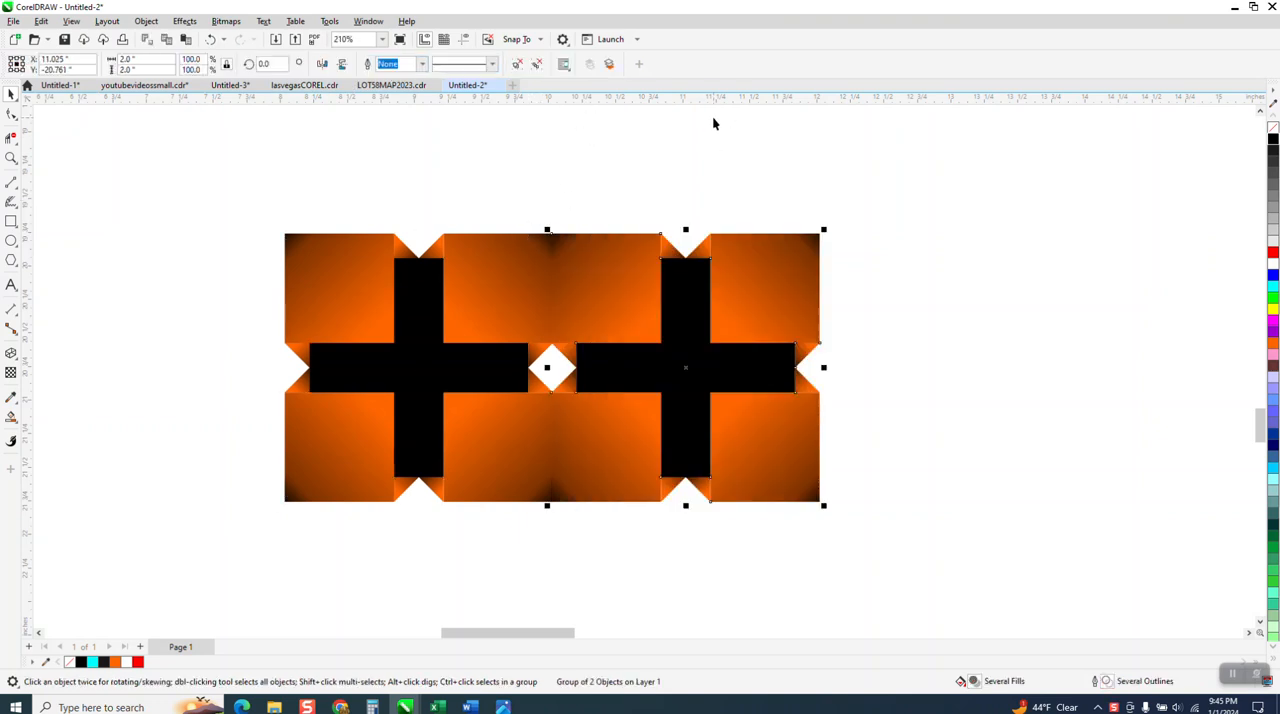
key(ctrl+d)
key(ctrl+d)
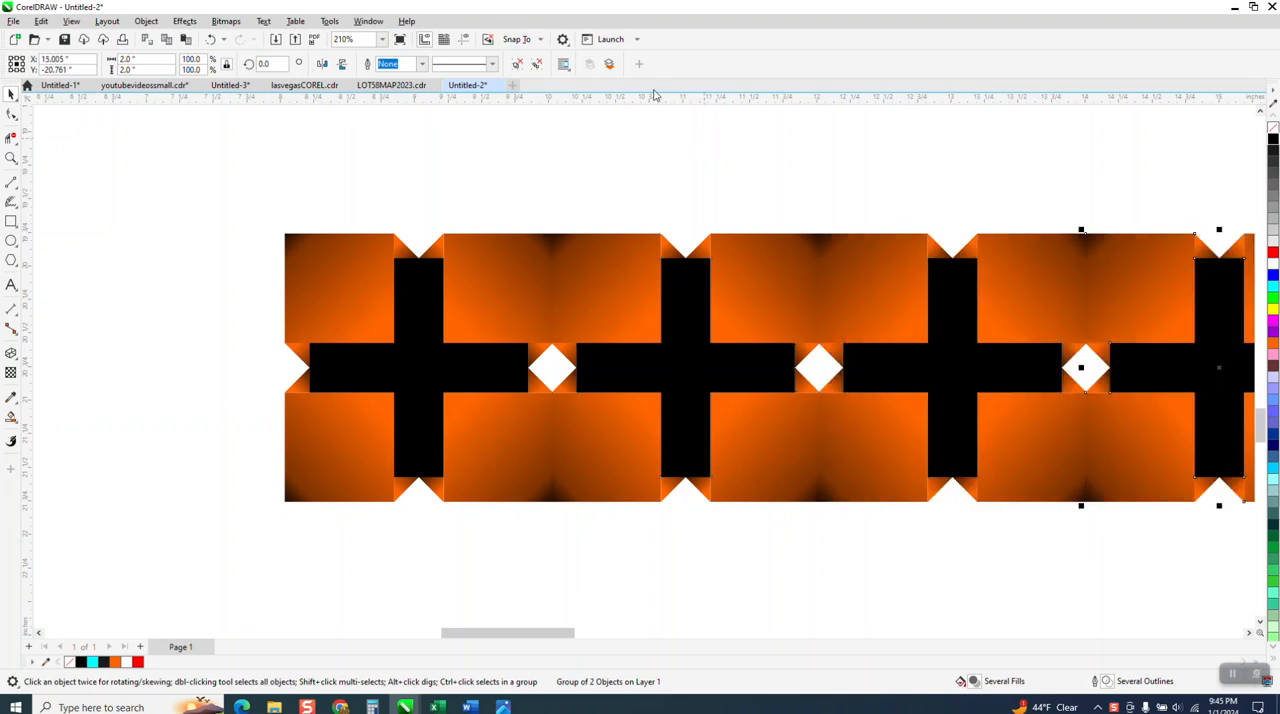
Copy the whole row of four tiles downward three times at the 1.99-inch spacing to build a 4 by 4 grid.
scroll(376, 127, down, 1)
scroll(376, 127, down, 1)
drag(261, 182, 1071, 454)
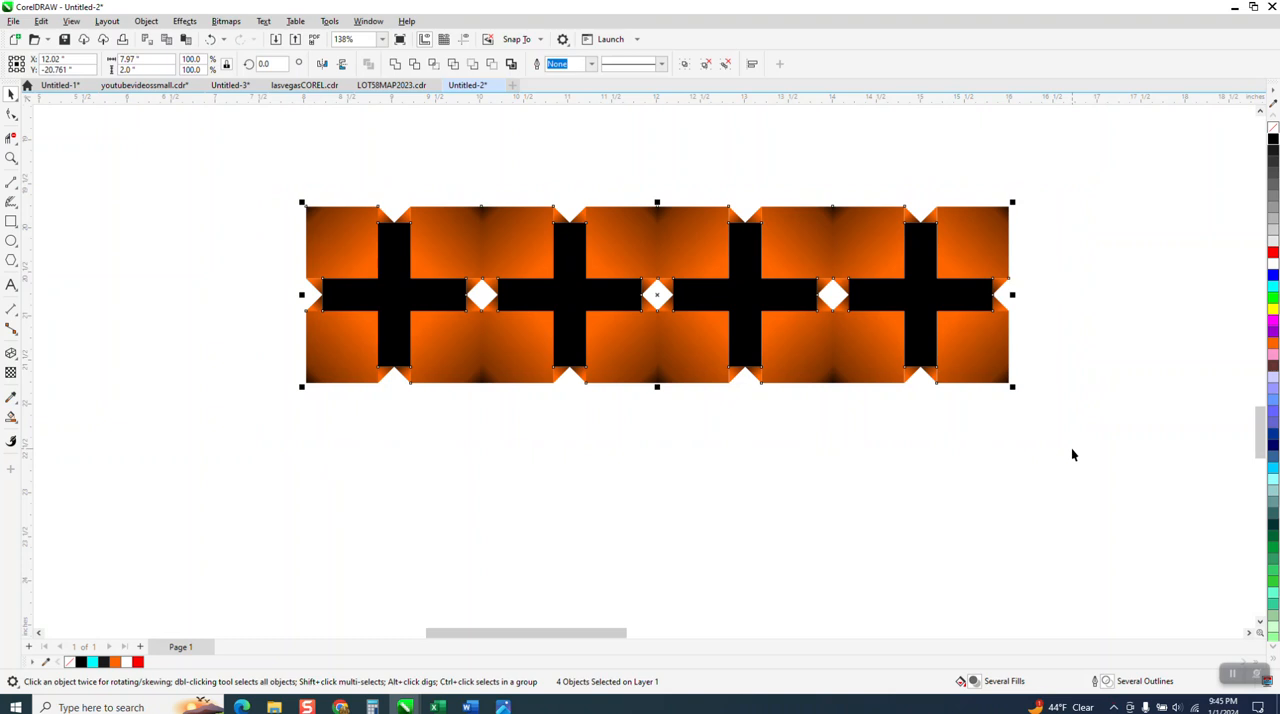
key(Right)
key(Left)
key(KP_Add)
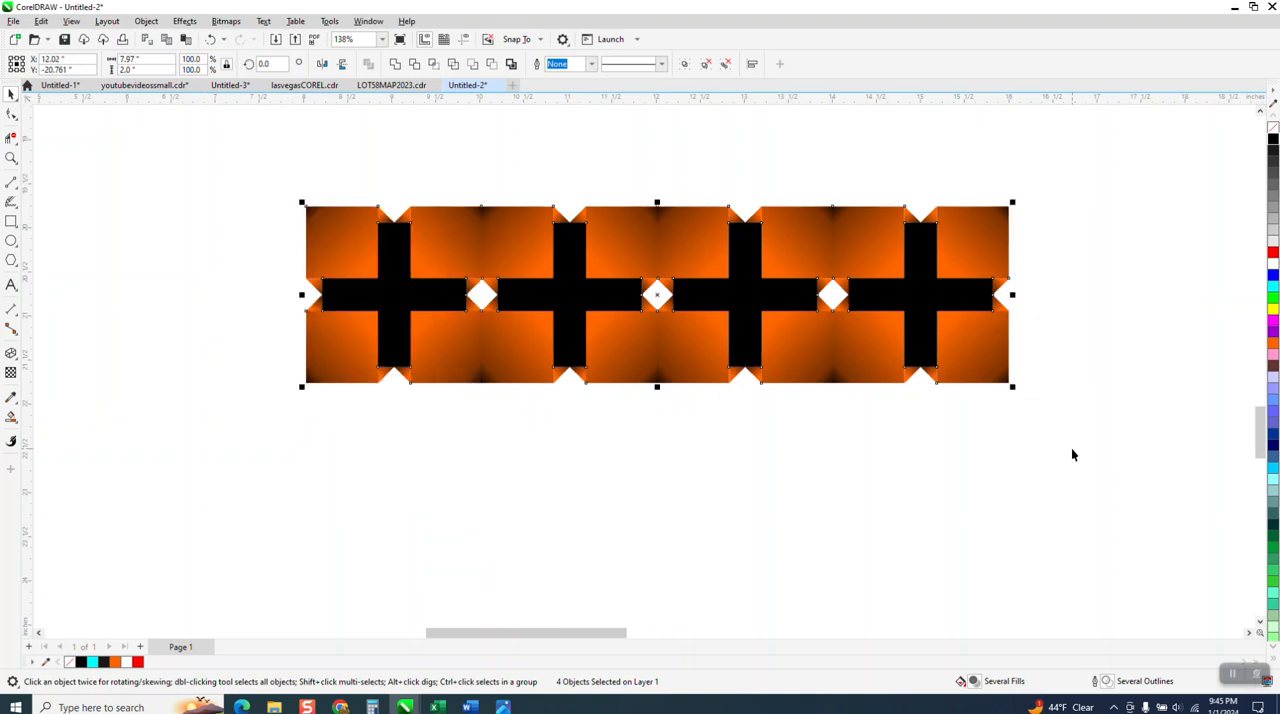
key(Down)
key(KP_Add)
key(Down)
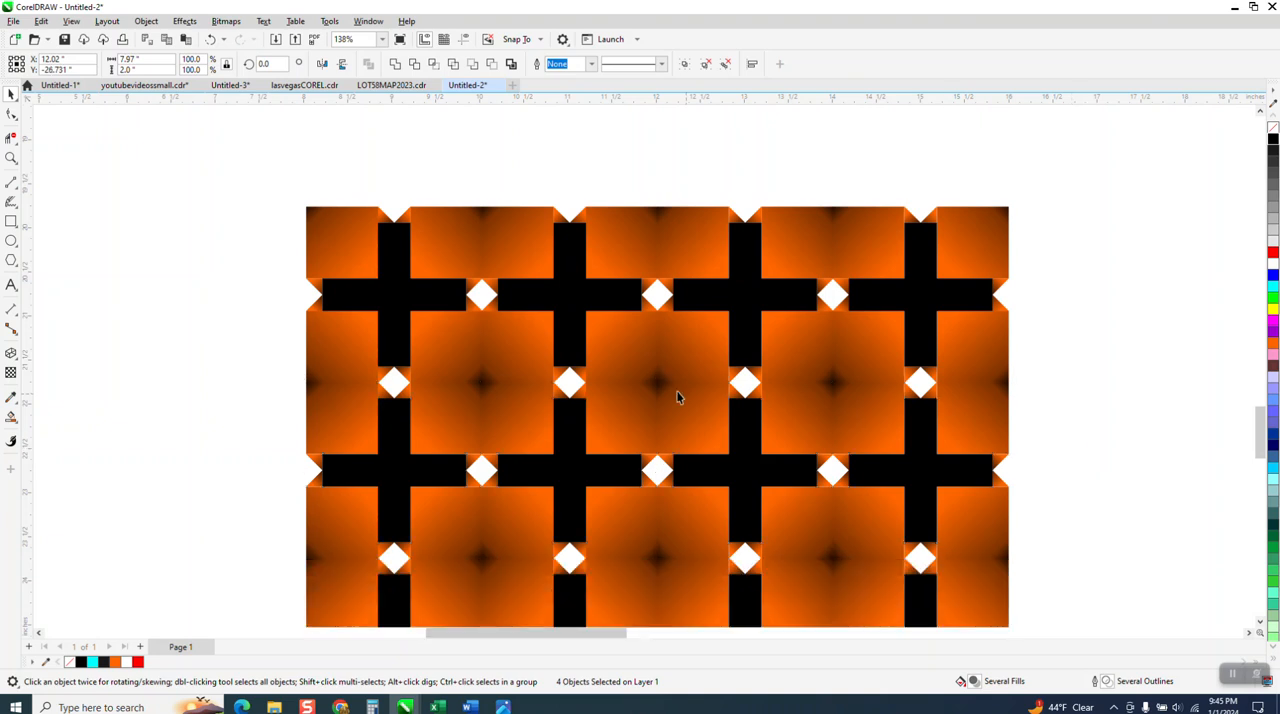
scroll(352, 388, down, 1)
key(KP_Add)
key(Down)
Inspect the seams across the 4 by 4 tile grid at different zoom levels.
scroll(371, 358, down, 1)
scroll(371, 358, down, 1)
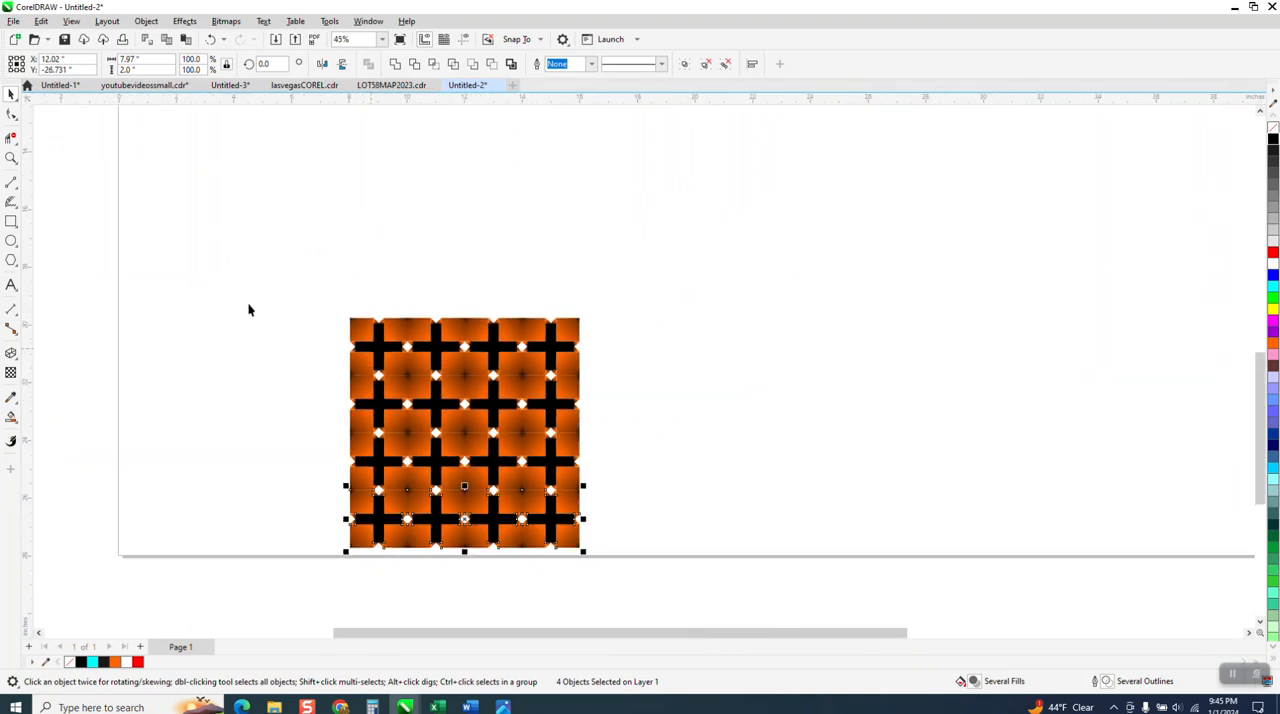
click(11, 157)
drag(356, 298, 695, 570)
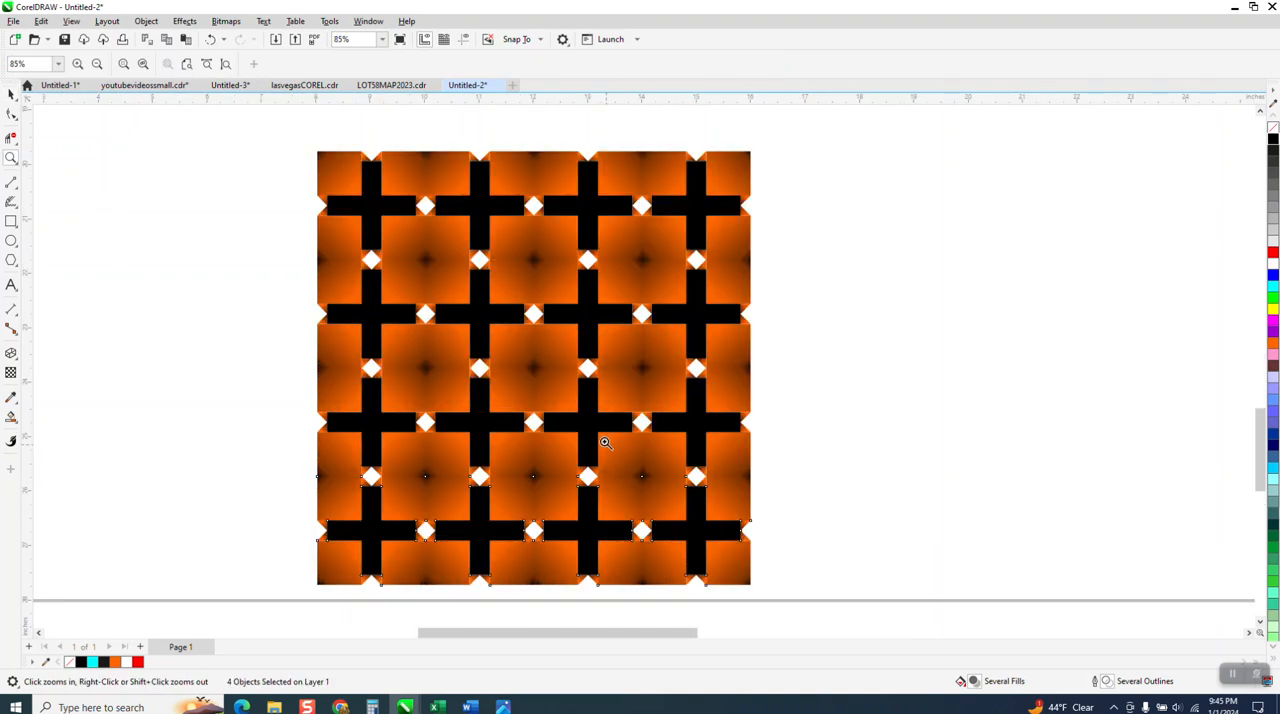
scroll(600, 384, up, 1)
scroll(600, 384, down, 2)
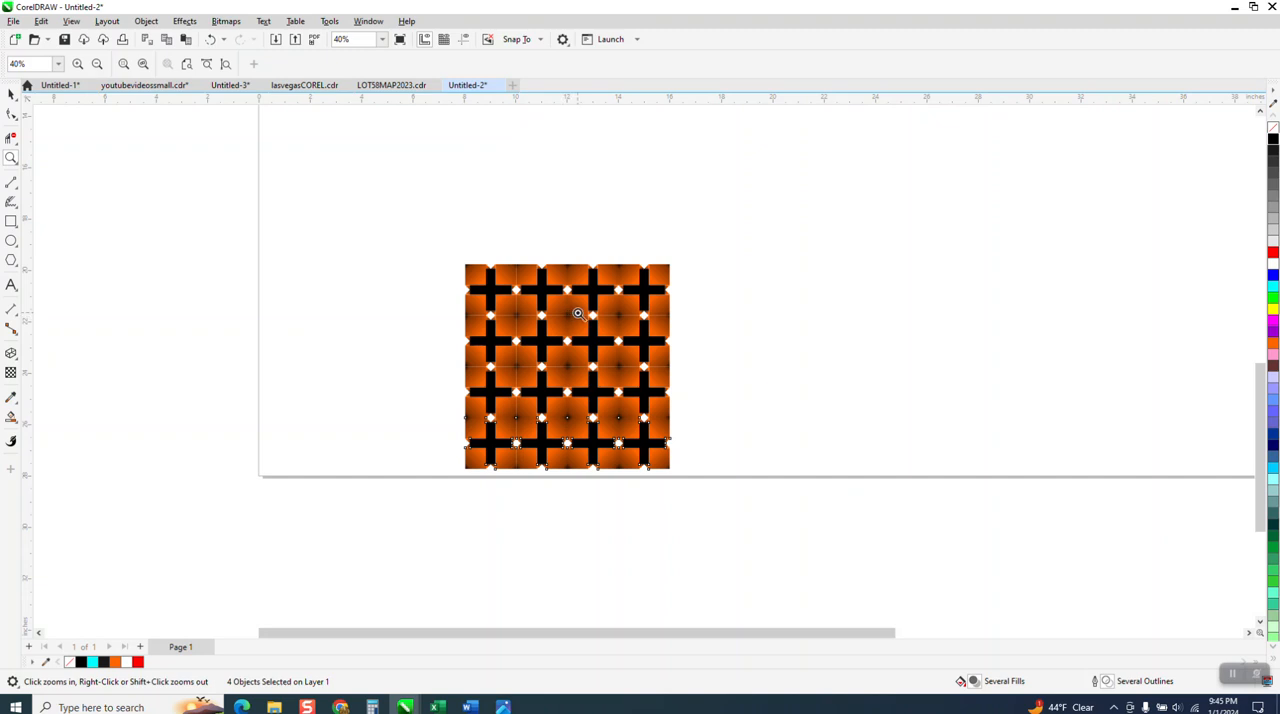
scroll(532, 336, down, 1)
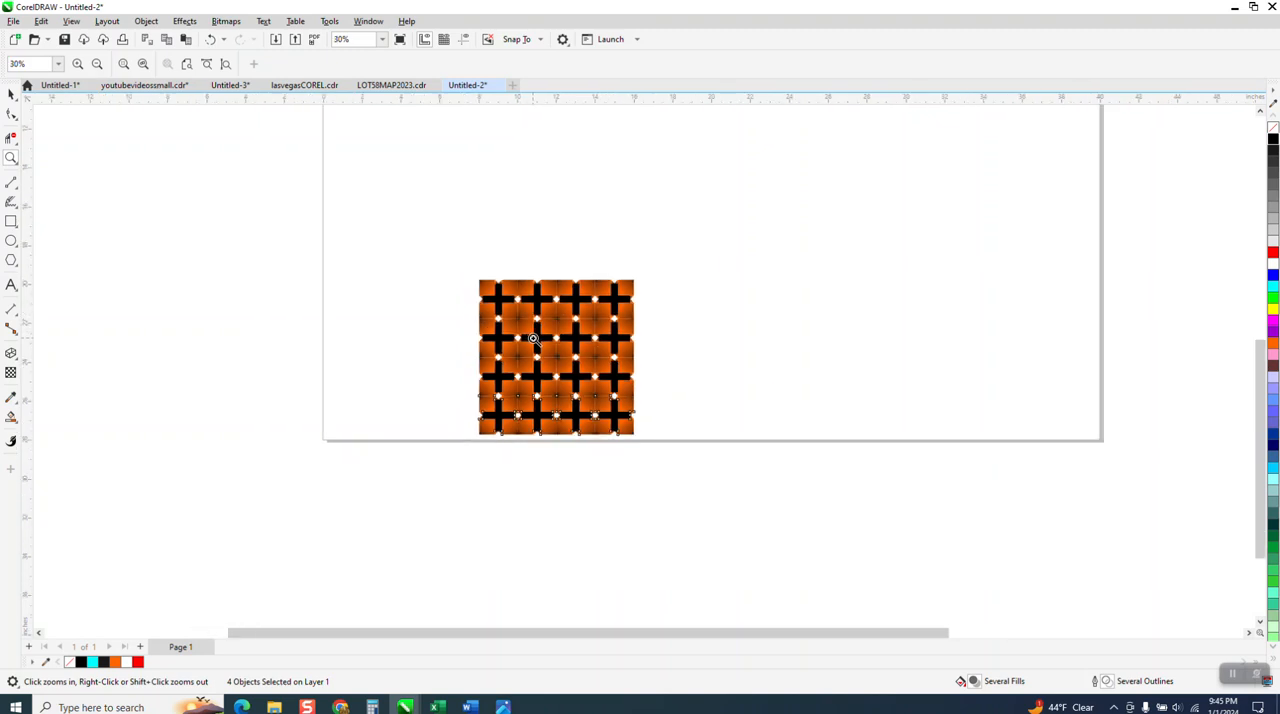
scroll(534, 338, up, 4)
scroll(534, 338, down, 2)
scroll(534, 338, down, 2)
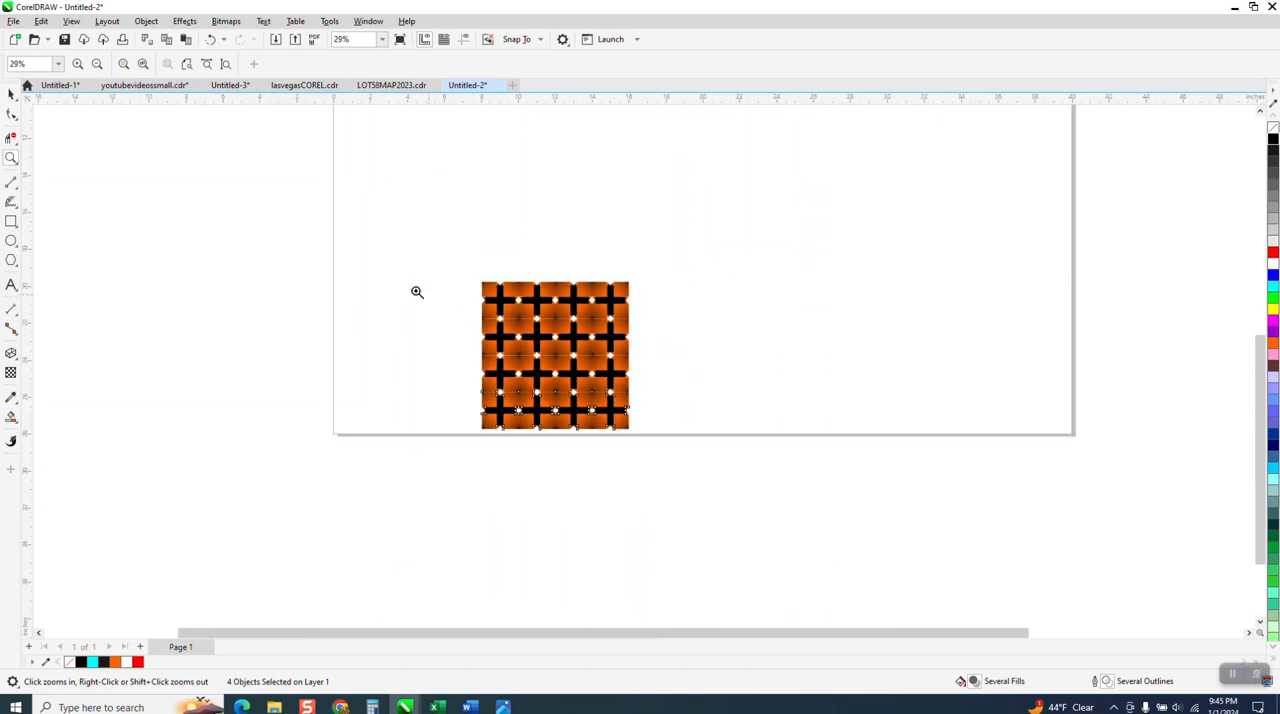
drag(489, 271, 660, 437)
scroll(653, 425, down, 2)
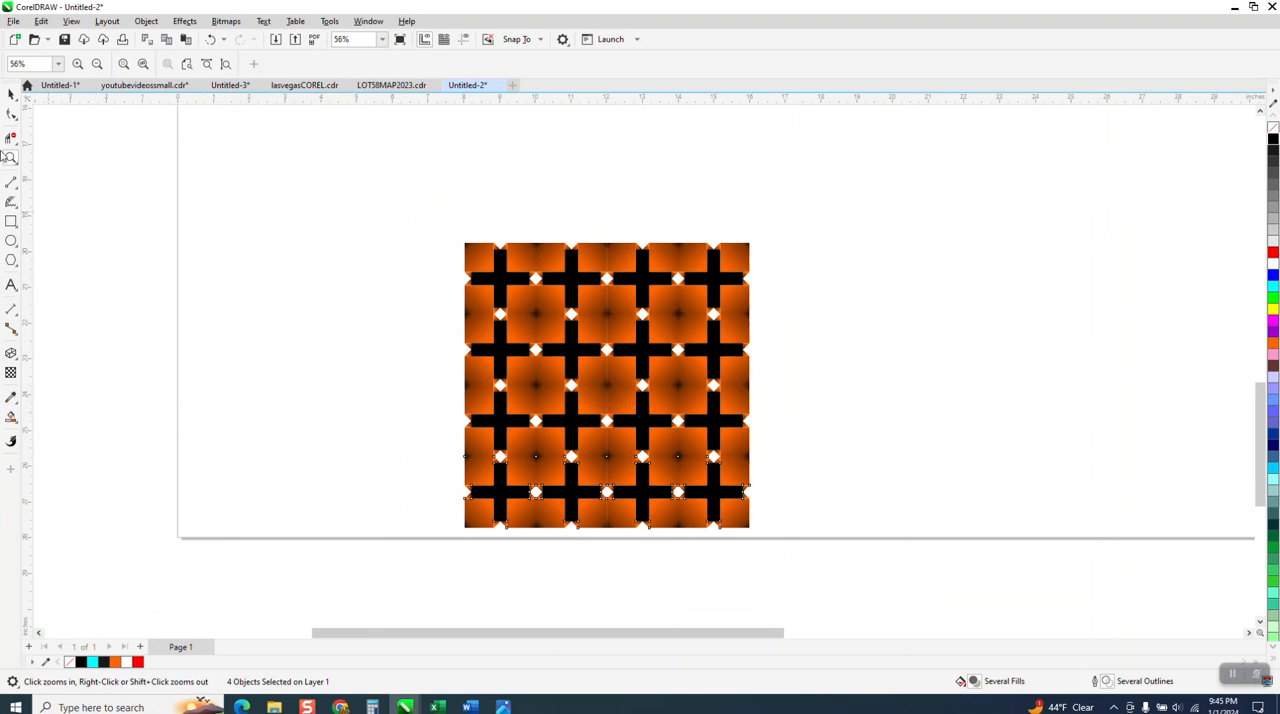
Delete the three tiles to the right of the first tile in the grid's top row.
click(11, 94)
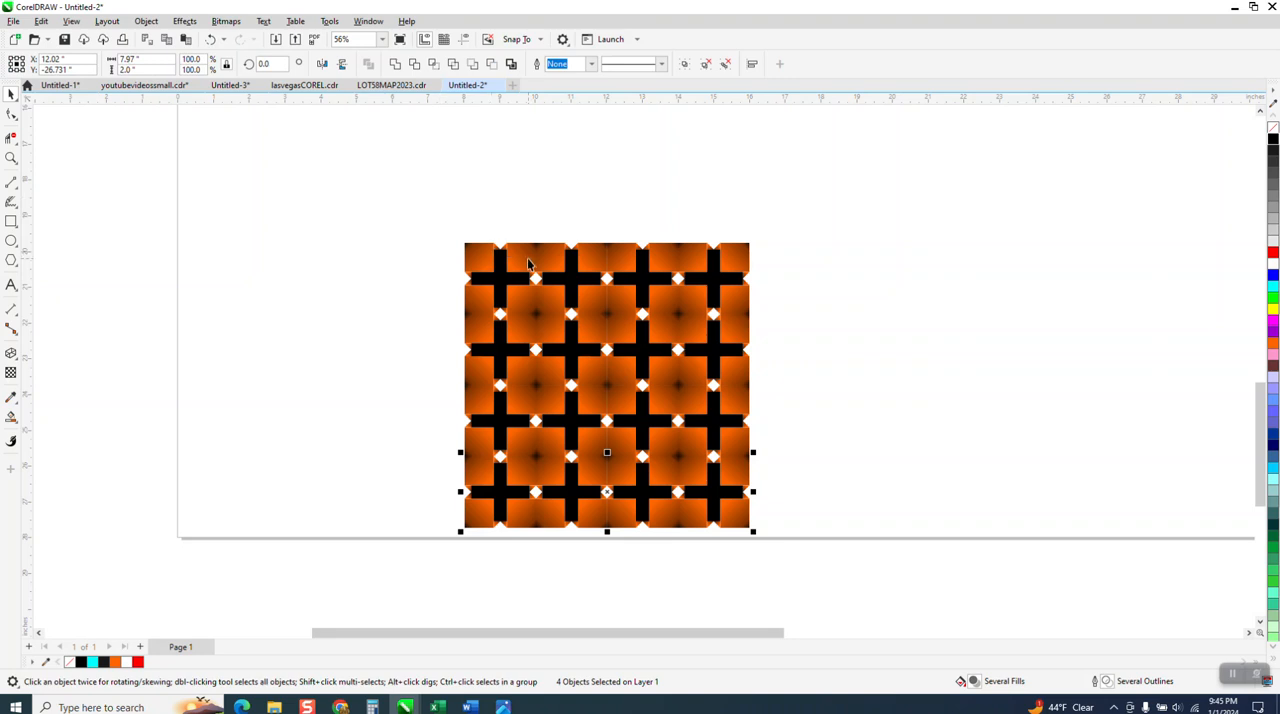
click(594, 264)
key(Delete)
click(640, 268)
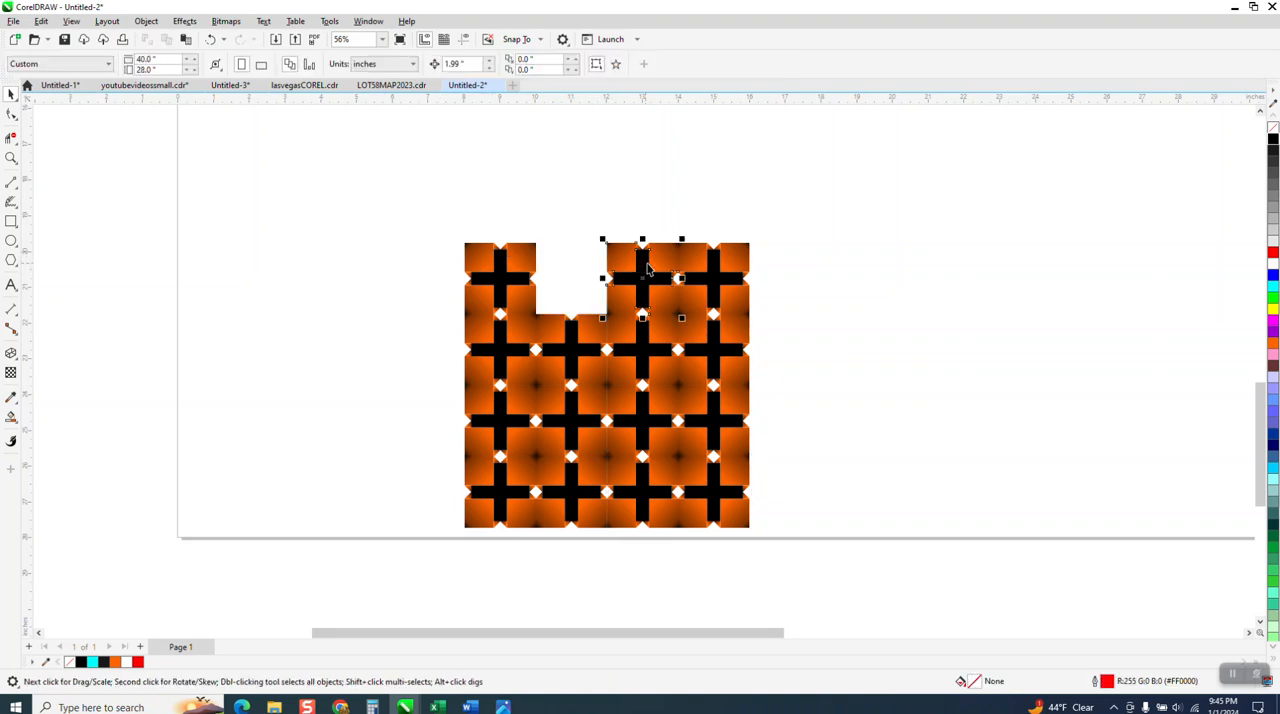
key(Delete)
click(702, 266)
key(Delete)
Delete all four tiles in the grid's second row.
click(728, 328)
key(Delete)
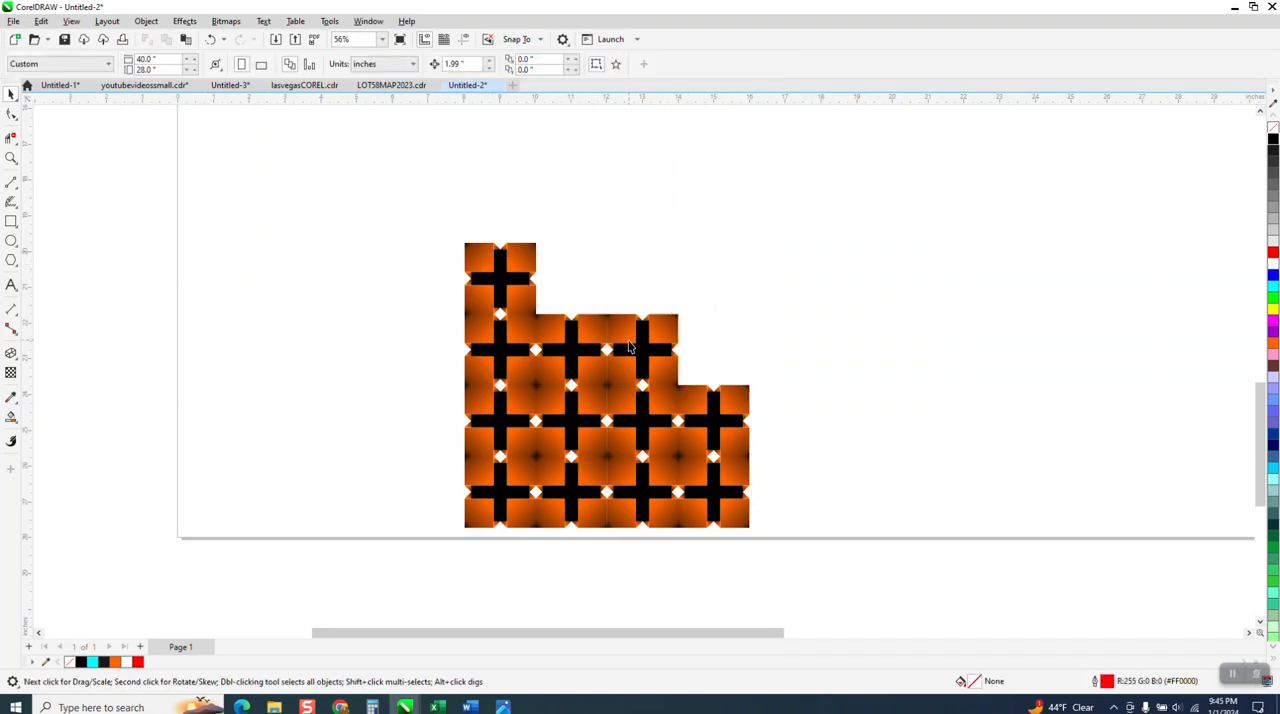
click(633, 342)
key(Delete)
click(572, 345)
key(Delete)
click(477, 348)
key(Delete)
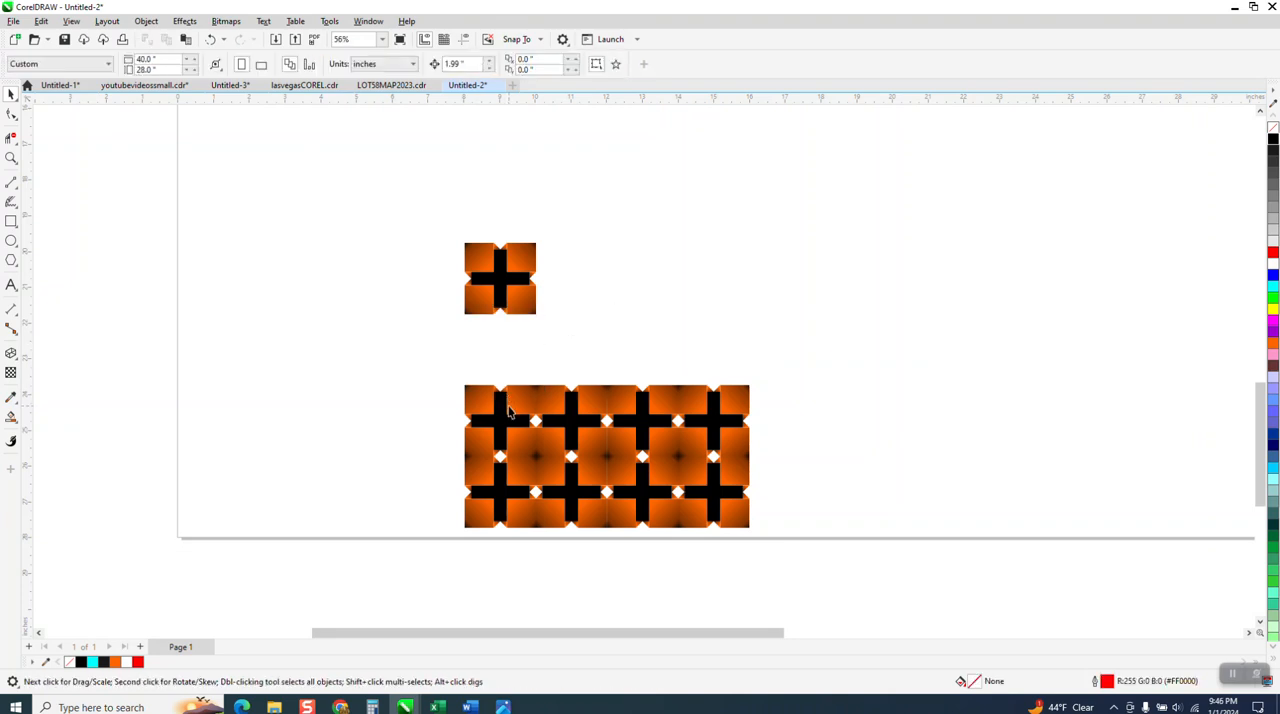
Delete all the tiles in the grid's two bottom rows, keeping only the single original tile.
click(509, 414)
key(Delete)
click(600, 415)
key(Delete)
click(676, 409)
key(Delete)
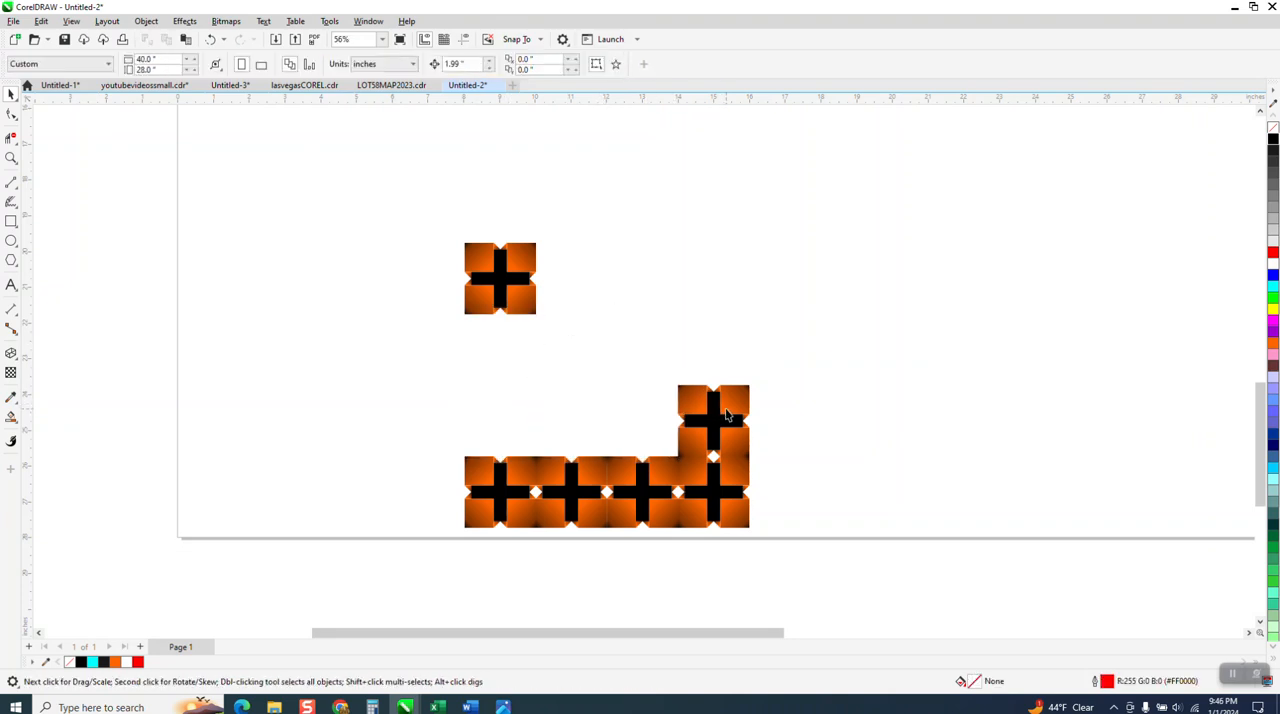
click(713, 412)
key(Delete)
click(714, 460)
drag(366, 443, 840, 538)
key(Delete)
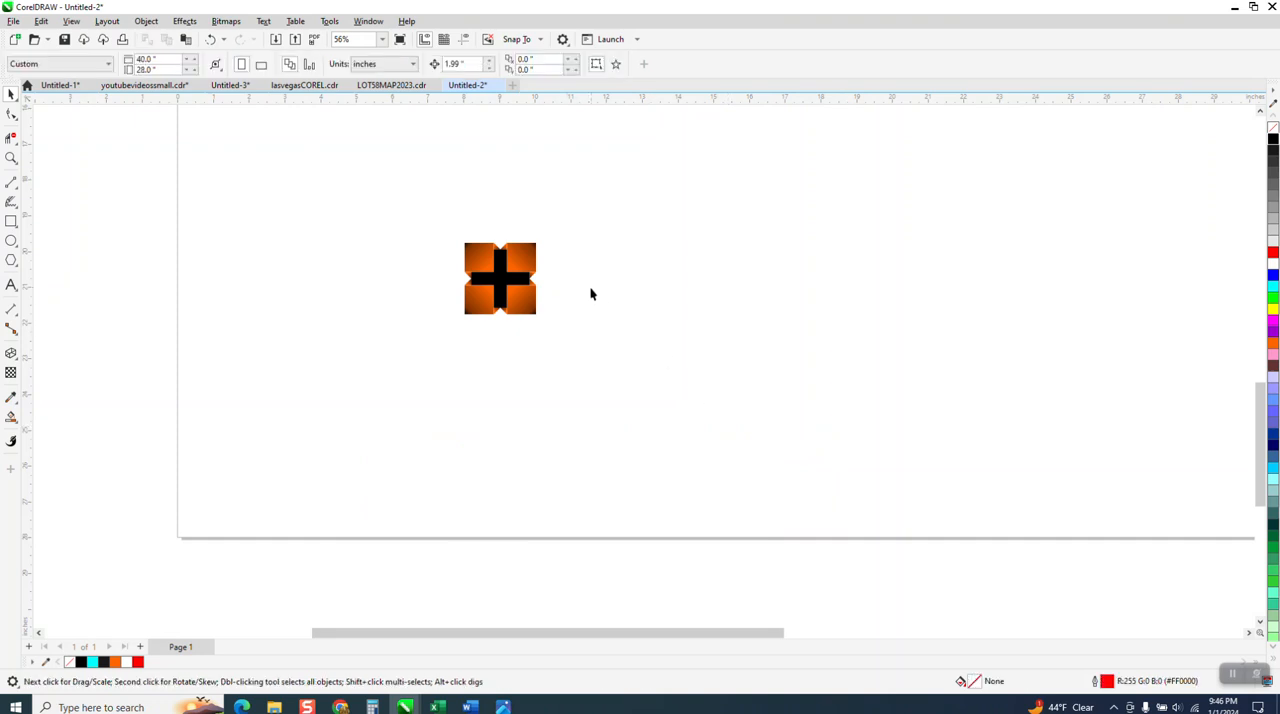
Set the nudge distance to 2 inches and copy the tile rightward five times, forming a row of six.
click(535, 266)
click(497, 191)
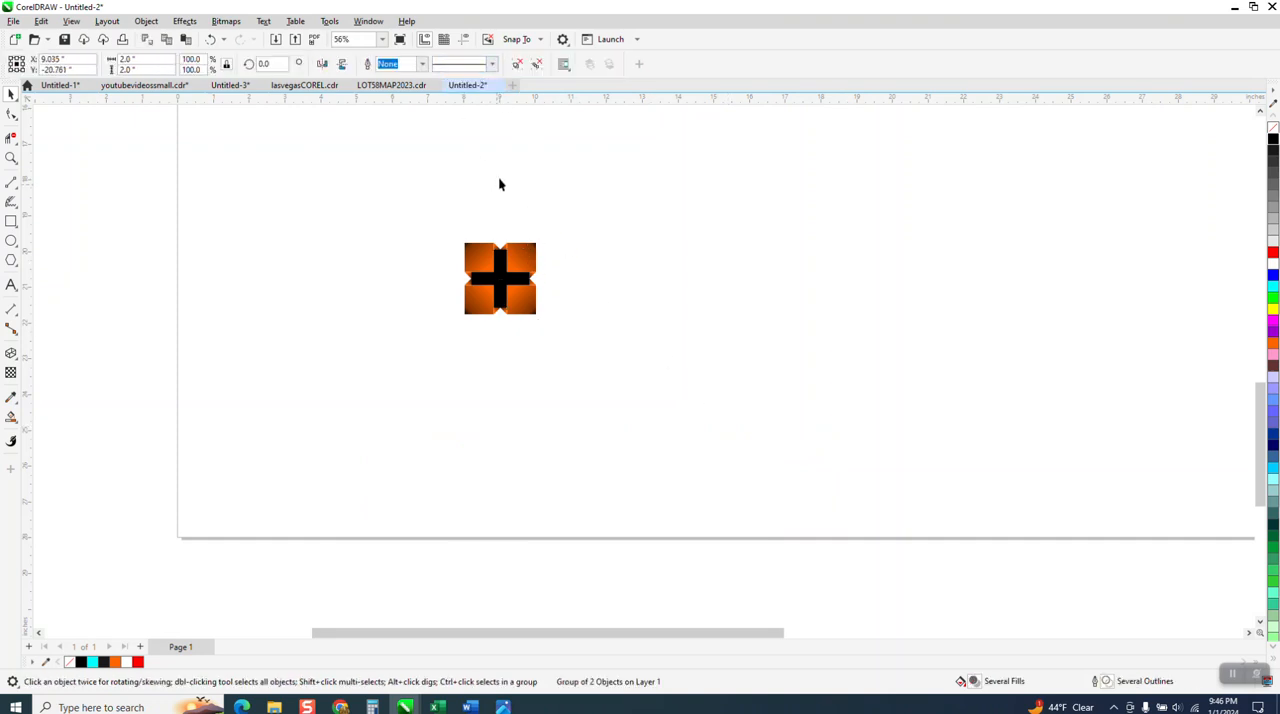
click(458, 66)
text(2)
key(Return)
click(533, 265)
key(KP_Add)
key(Right)
key(KP_Add)
key(Right)
key(KP_Add)
key(Right)
key(KP_Add)
key(Right)
key(KP_Add)
key(Right)
Copy the entire row of six tiles downward four times at the 2-inch spacing to form five rows.
drag(455, 222, 945, 355)
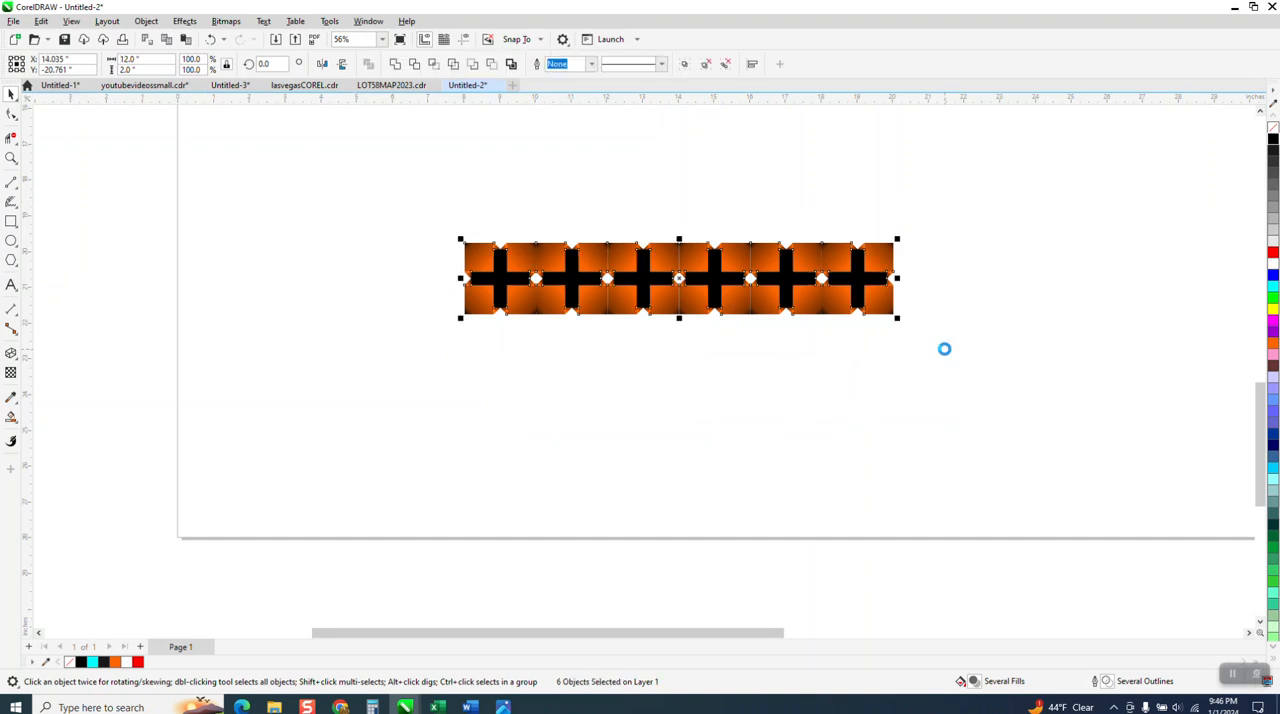
key(KP_Add)
key(Down)
key(KP_Add)
key(Down)
key(KP_Add)
key(Down)
key(KP_Add)
key(Down)
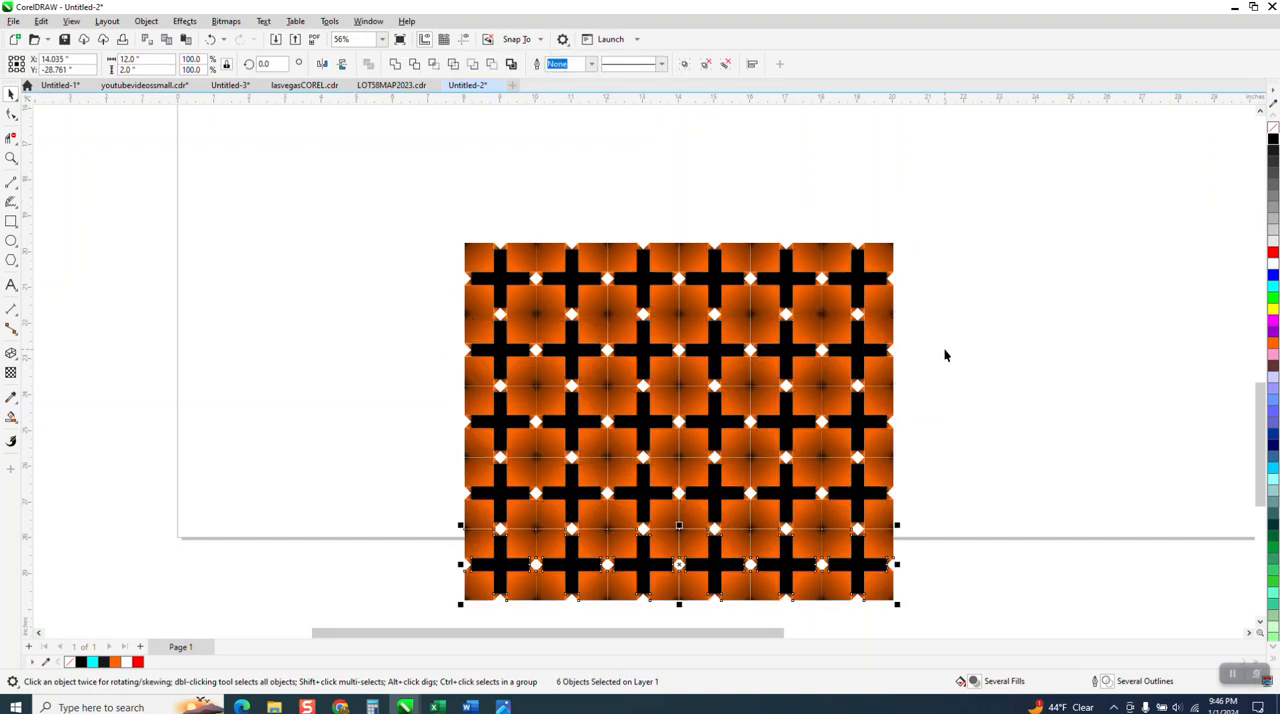
Move the complete tile pattern up and left onto the page, centered at X 12.035 and Y -20.761 inches.
scroll(598, 290, down, 2)
drag(467, 232, 840, 537)
drag(670, 362, 613, 252)
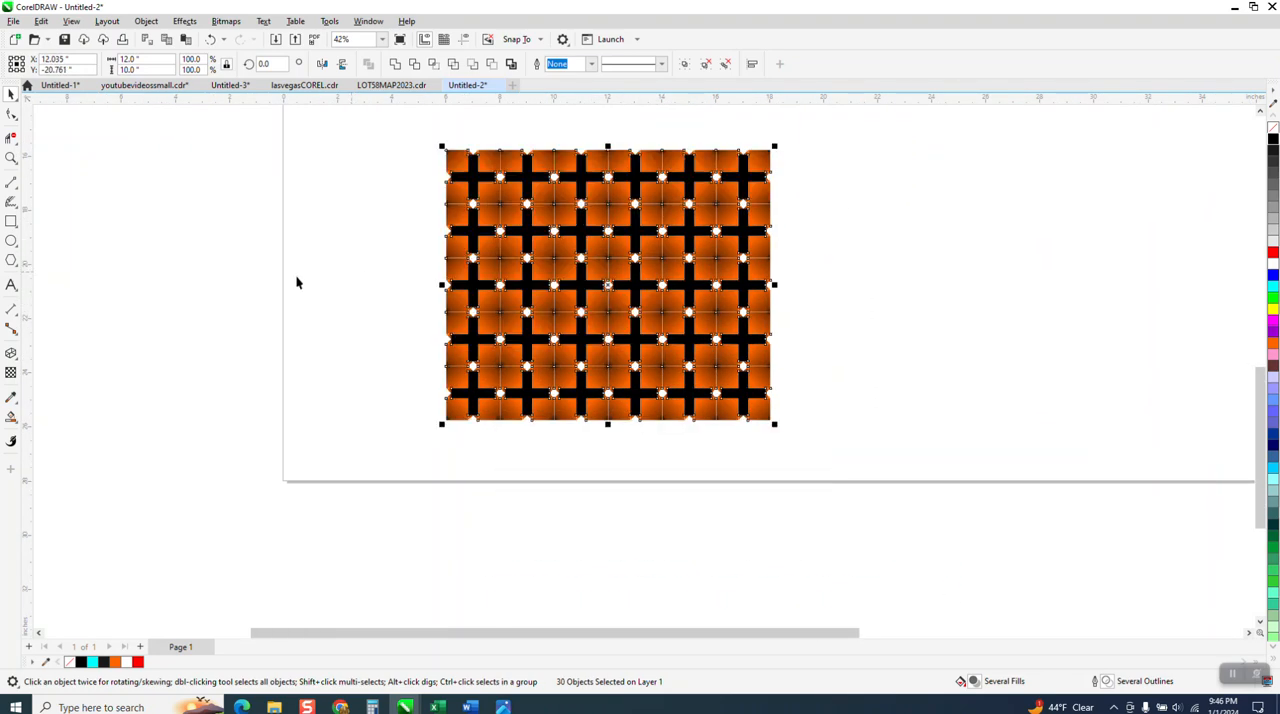
click(340, 310)
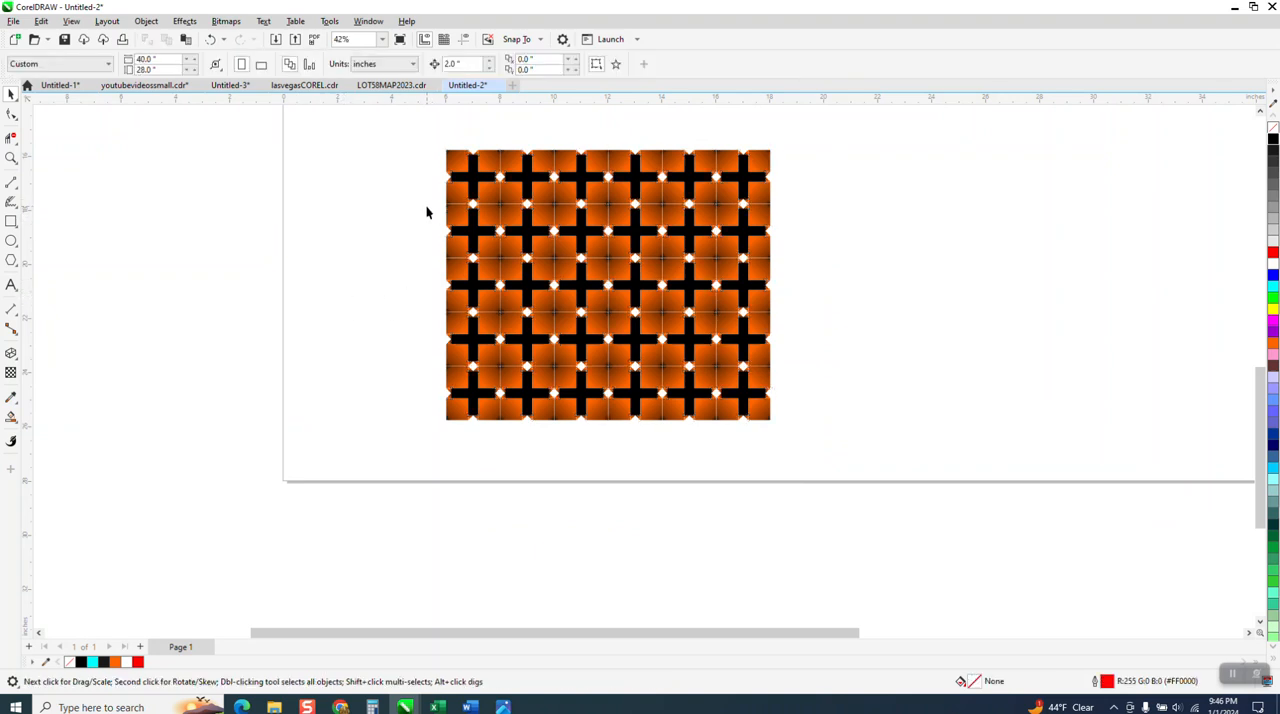
Create a 12 by 10 inch hairline rectangle that exactly frames all the tiles of the pattern.
drag(414, 128, 979, 457)
drag(1018, 544, 1018, 544)
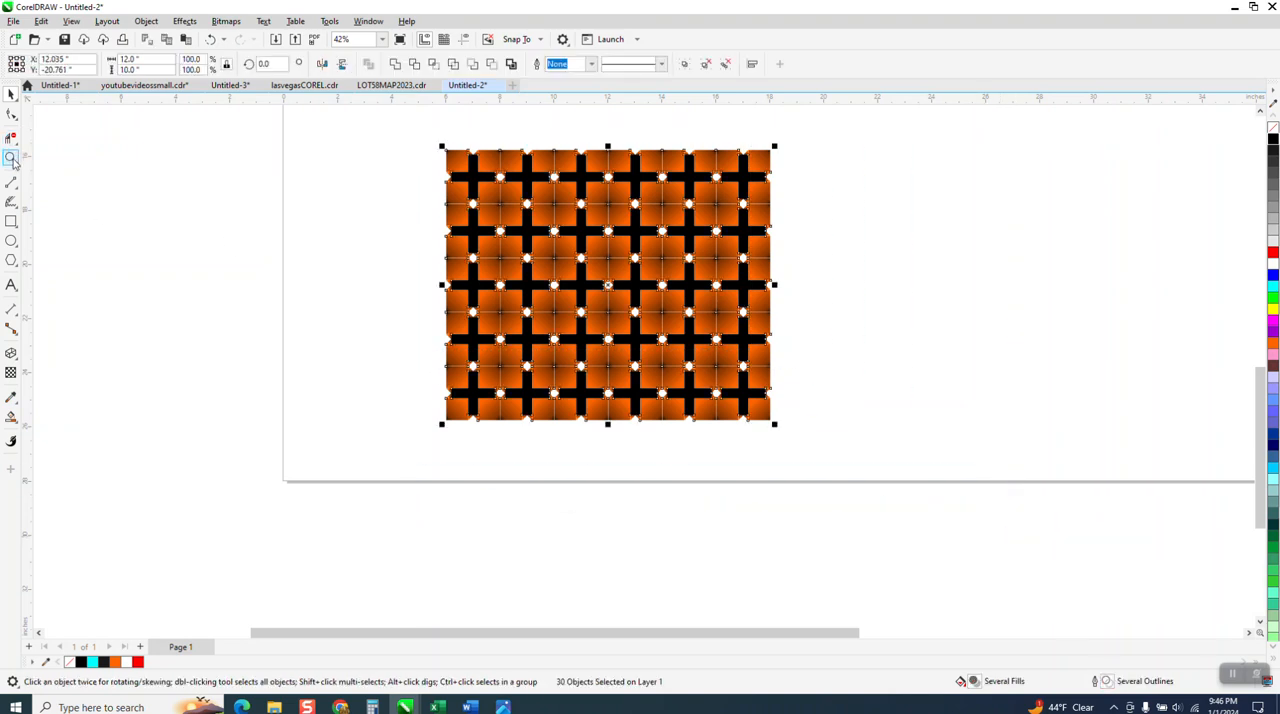
click(12, 222)
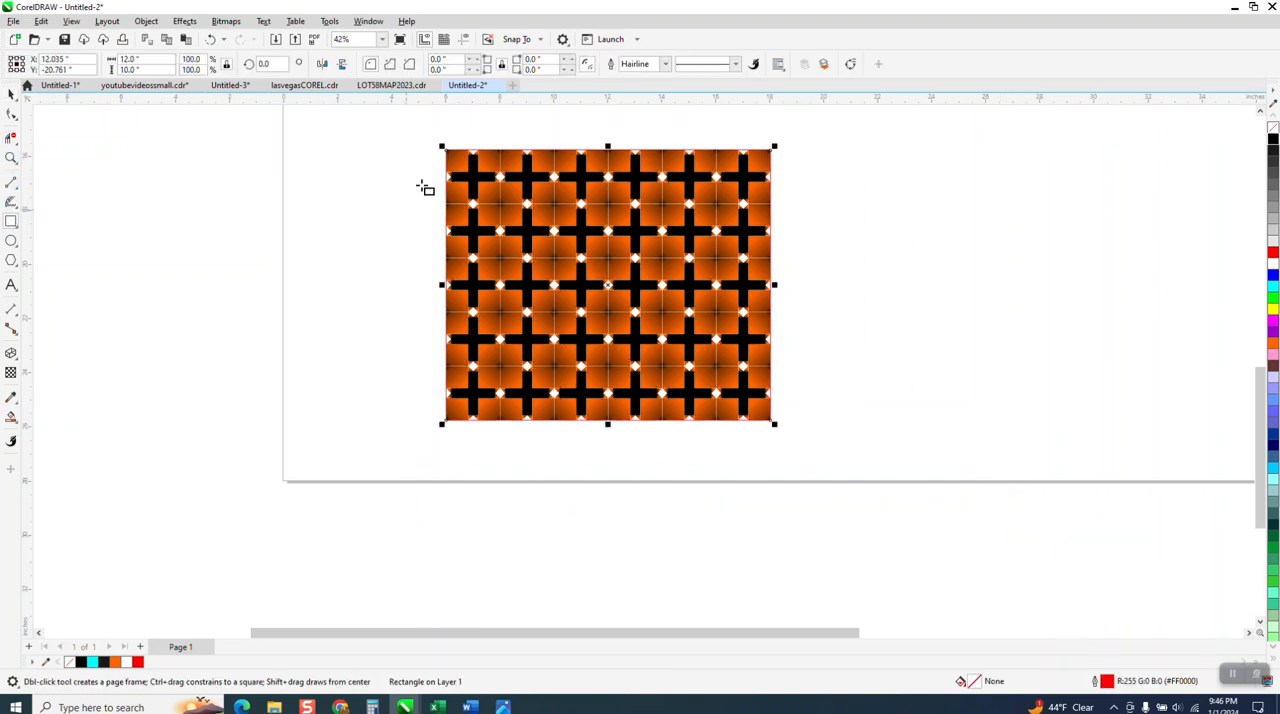
Delete the red 12 by 10 inch rectangle that frames the tile pattern.
click(11, 157)
drag(440, 165, 482, 196)
scroll(263, 208, down, 2)
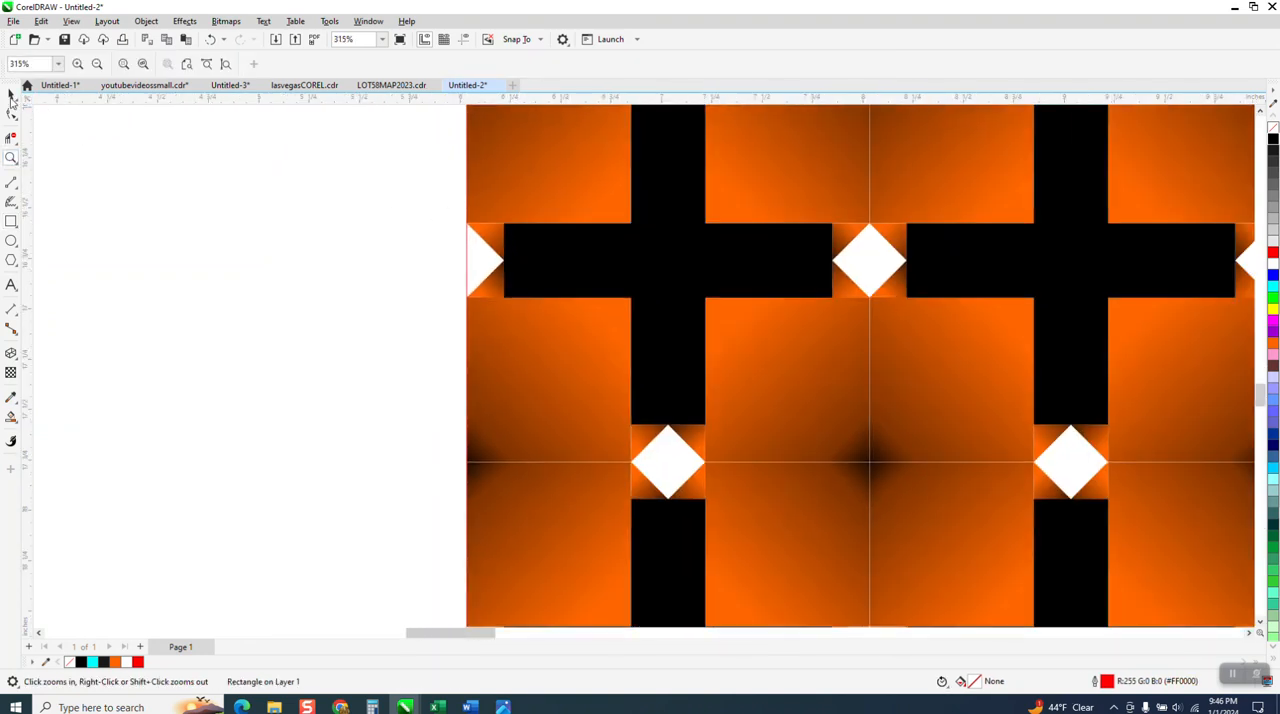
key(space)
click(467, 254)
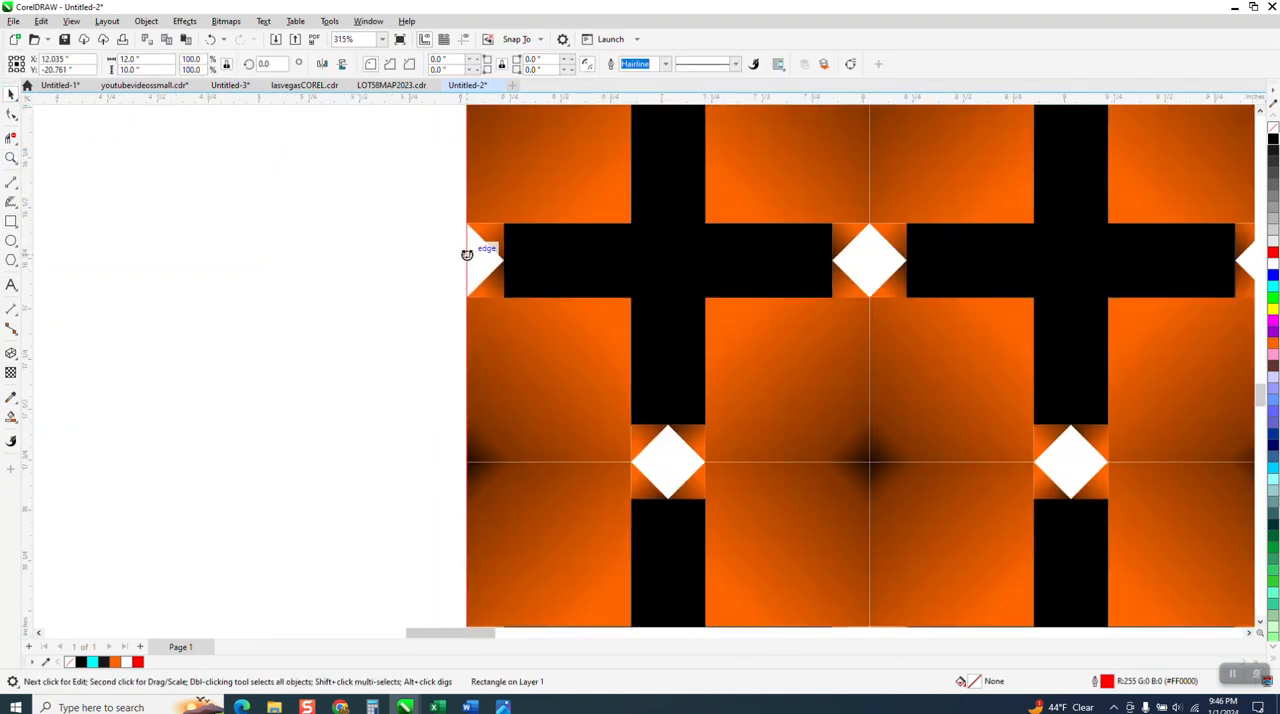
click(400, 286)
scroll(396, 287, down, 1)
scroll(380, 285, down, 4)
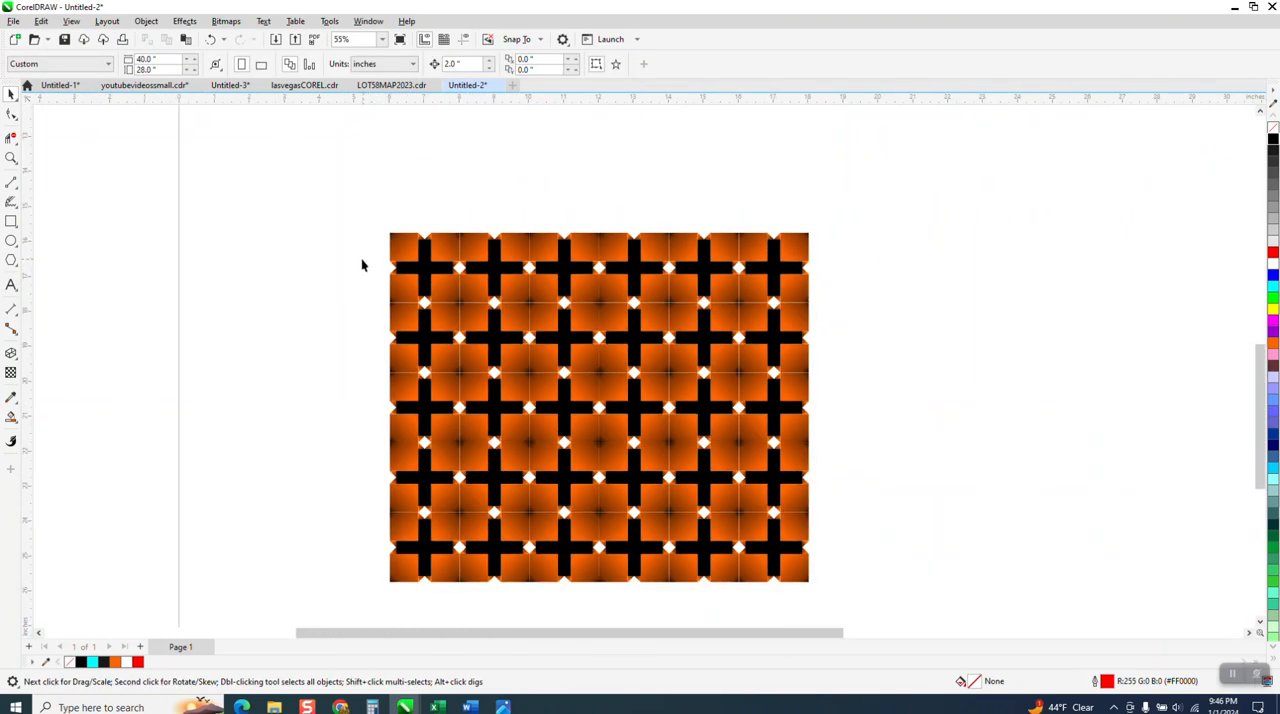
Draw a rectangle about 19.35 by 12.54 inches around the pattern and smart-fill the area between it and the tiles with orange.
click(11, 221)
drag(319, 218, 725, 481)
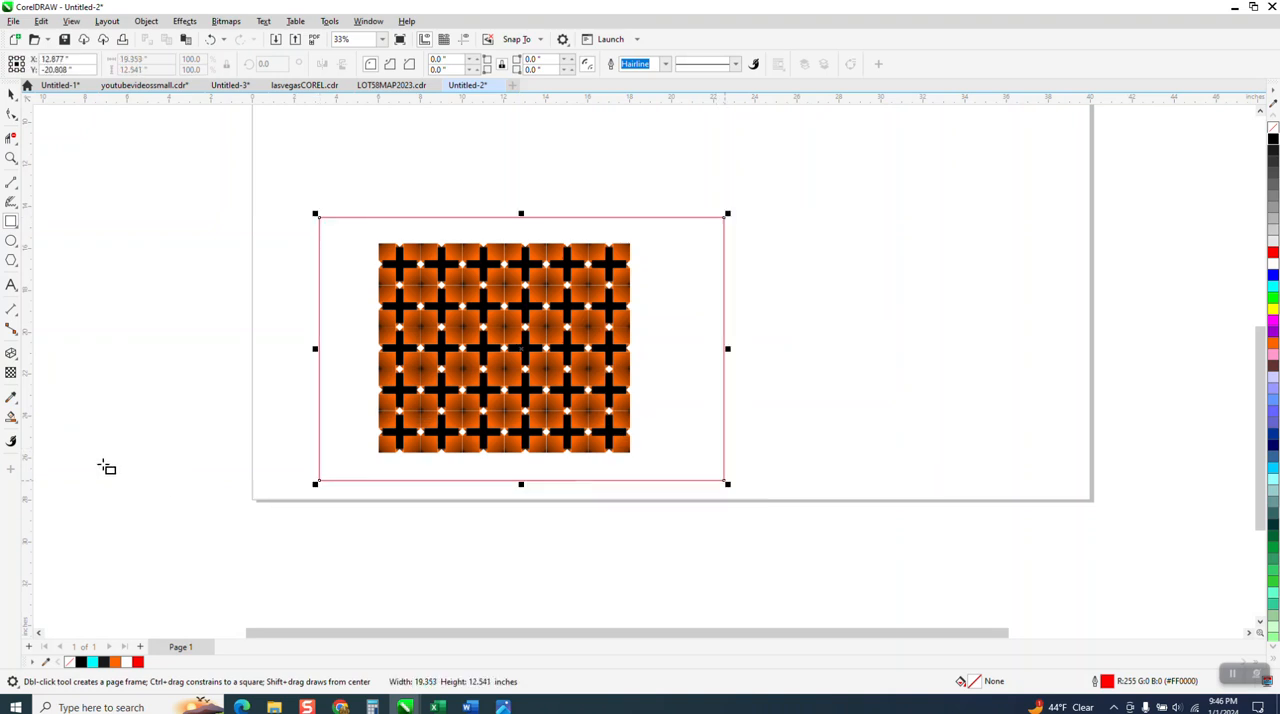
click(11, 416)
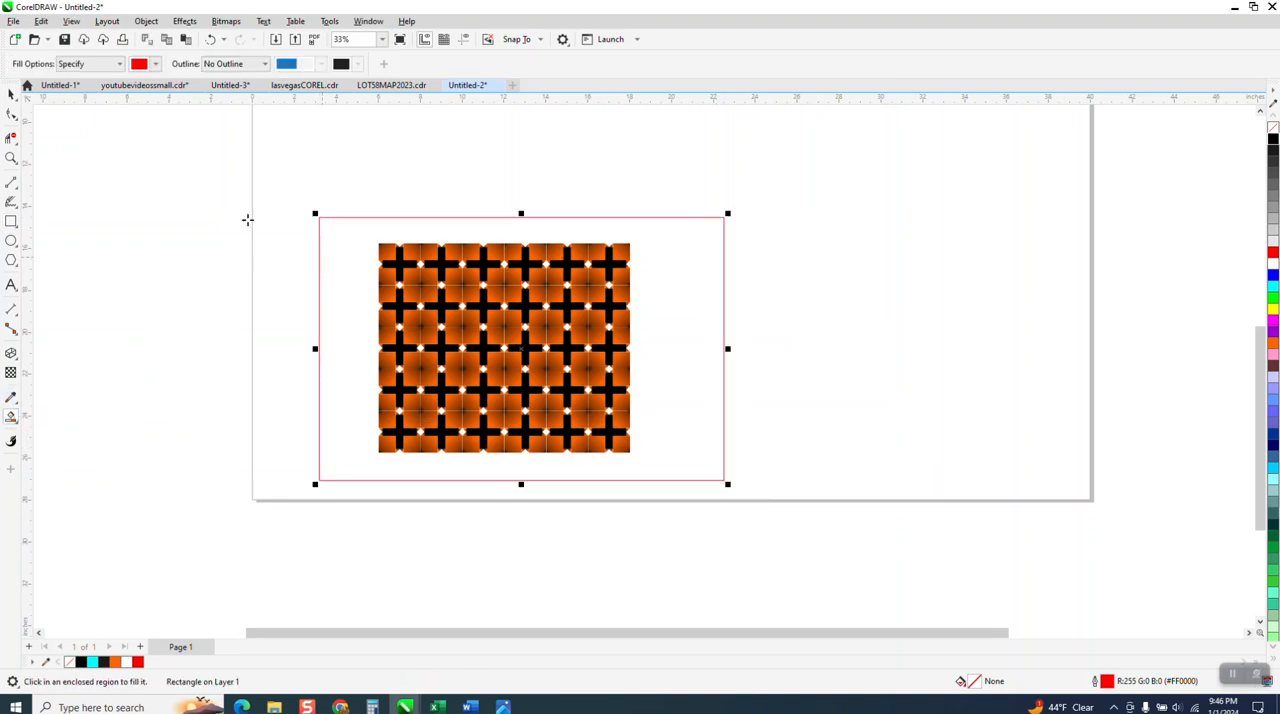
click(155, 63)
click(180, 163)
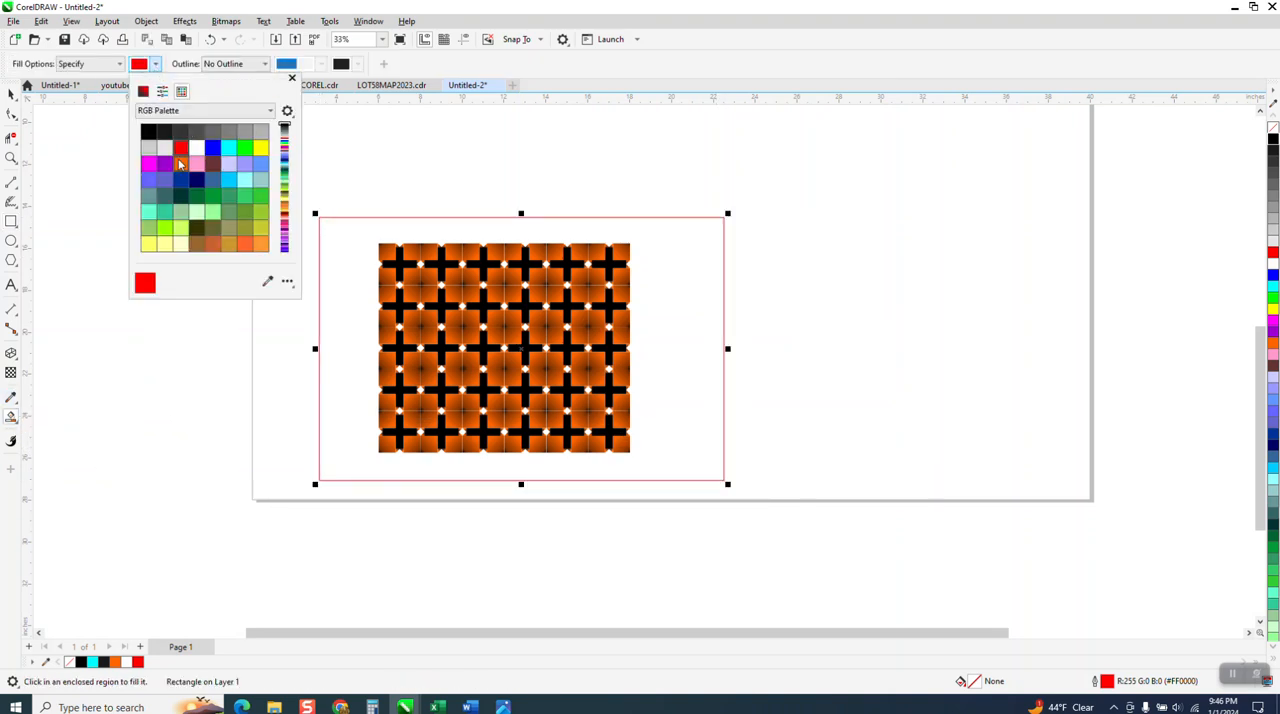
click(352, 229)
click(349, 222)
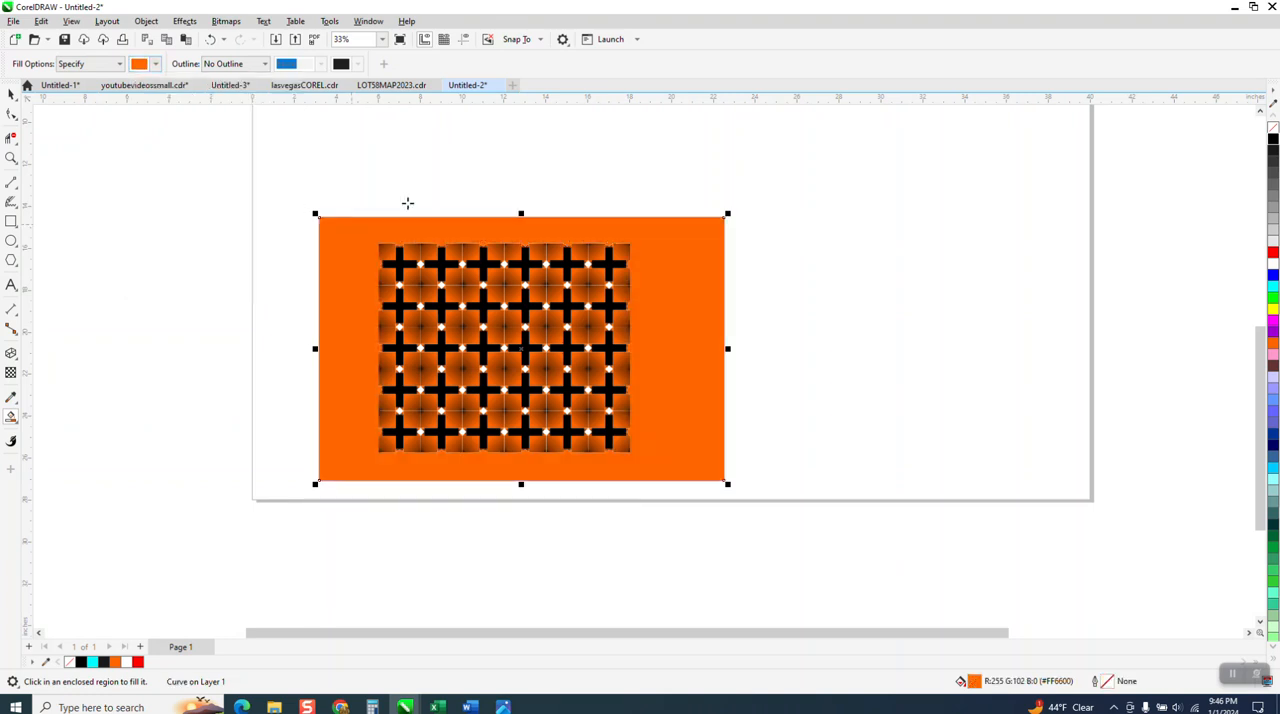
Move the orange border shape right, clear of the pattern, to X 30.861 inches, and delete the red outline rectangle around the tiles.
key(Right)
key(Right)
key(Right)
key(Right)
key(Right)
key(Right)
key(Right)
key(Right)
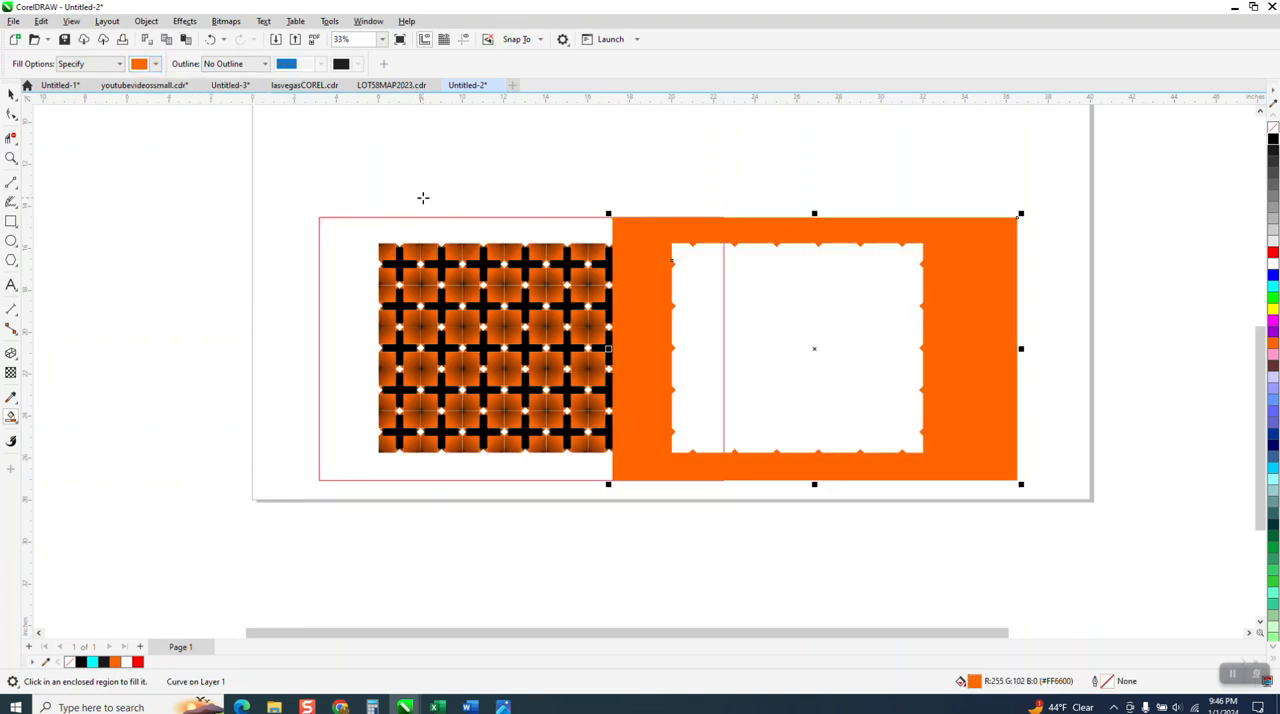
key(Right)
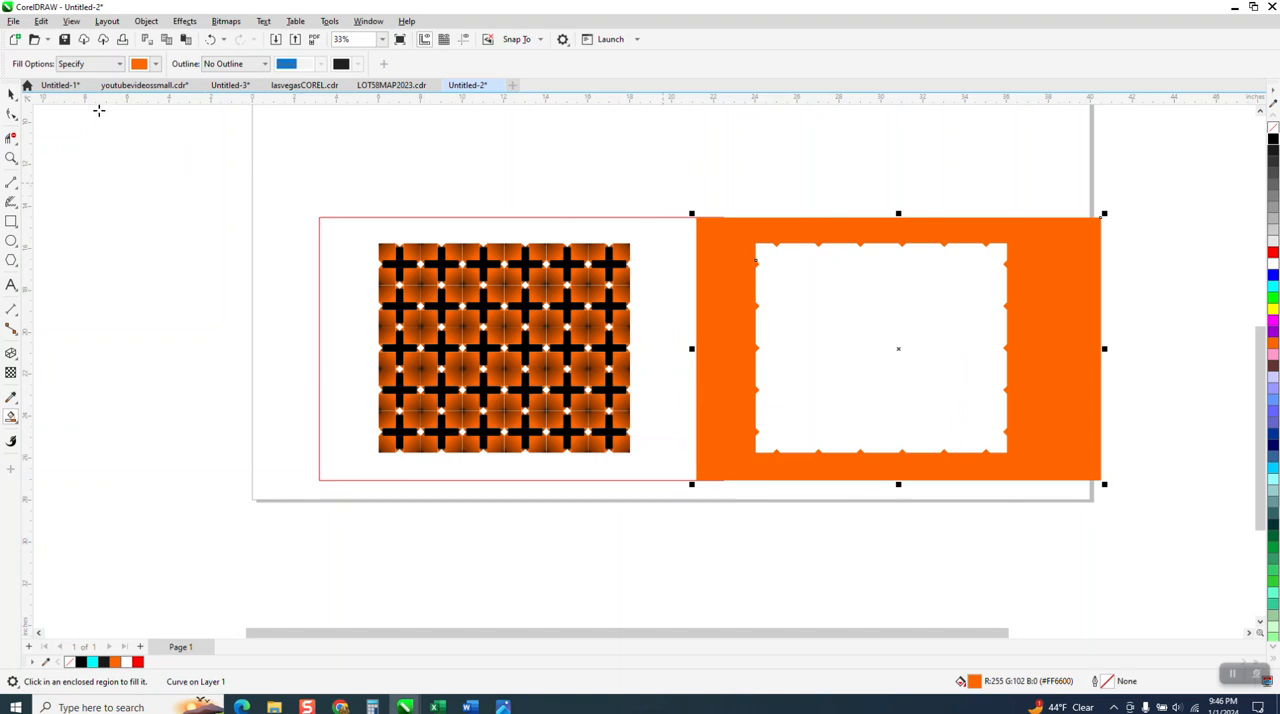
click(11, 94)
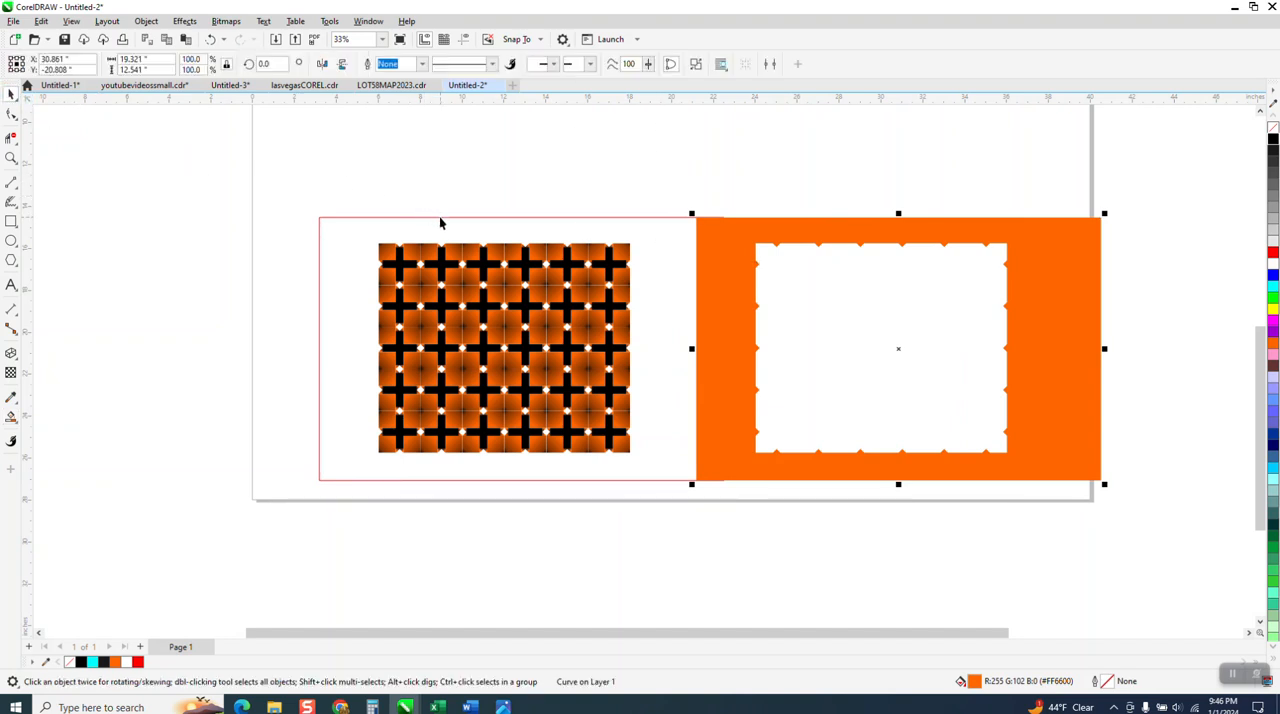
click(439, 217)
key(Delete)
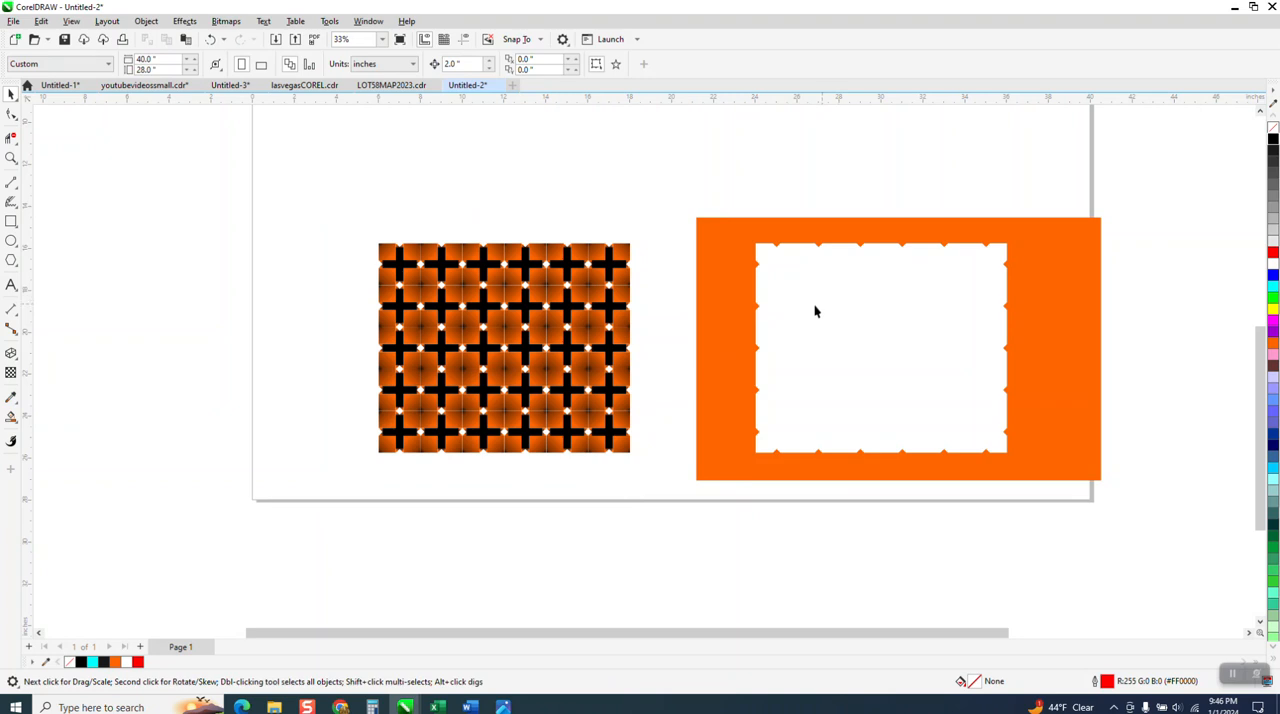
Smart-fill the opening of the orange border with orange and nudge the filled shape left until it exactly covers the tile pattern.
click(11, 417)
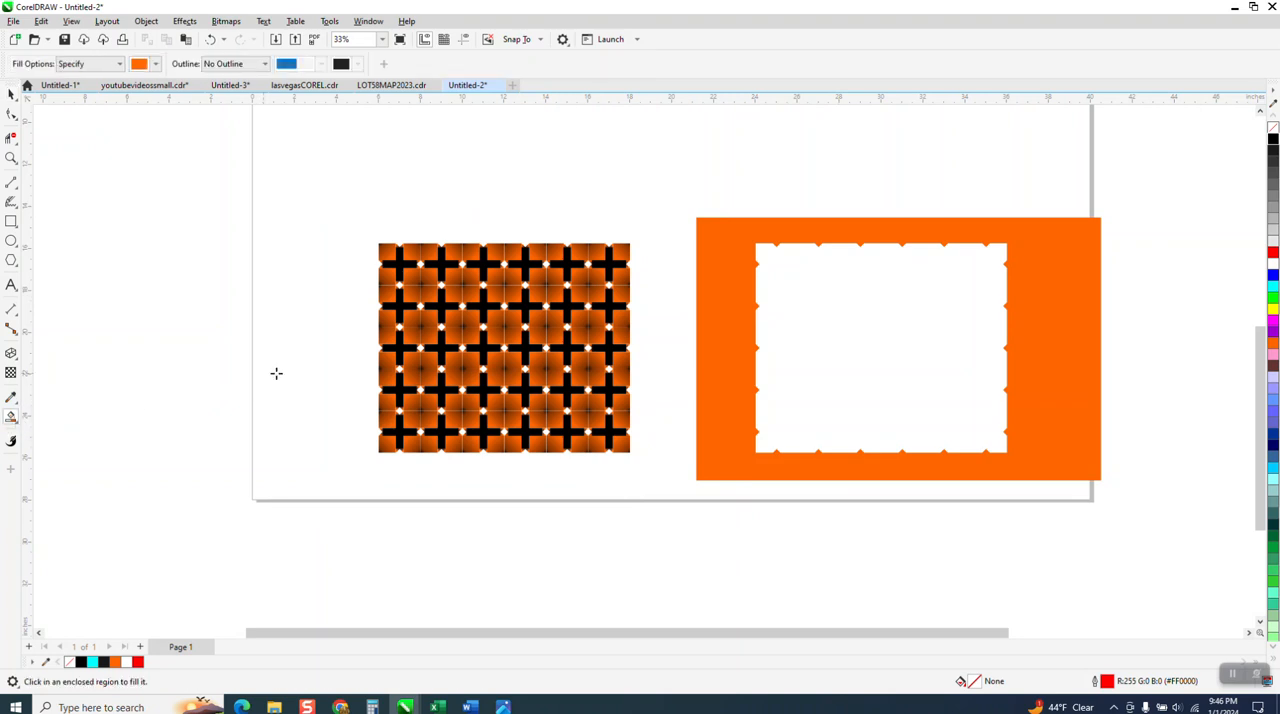
click(812, 364)
key(Left)
key(Left)
key(Left)
key(Left)
key(Left)
key(Left)
key(Left)
key(Left)
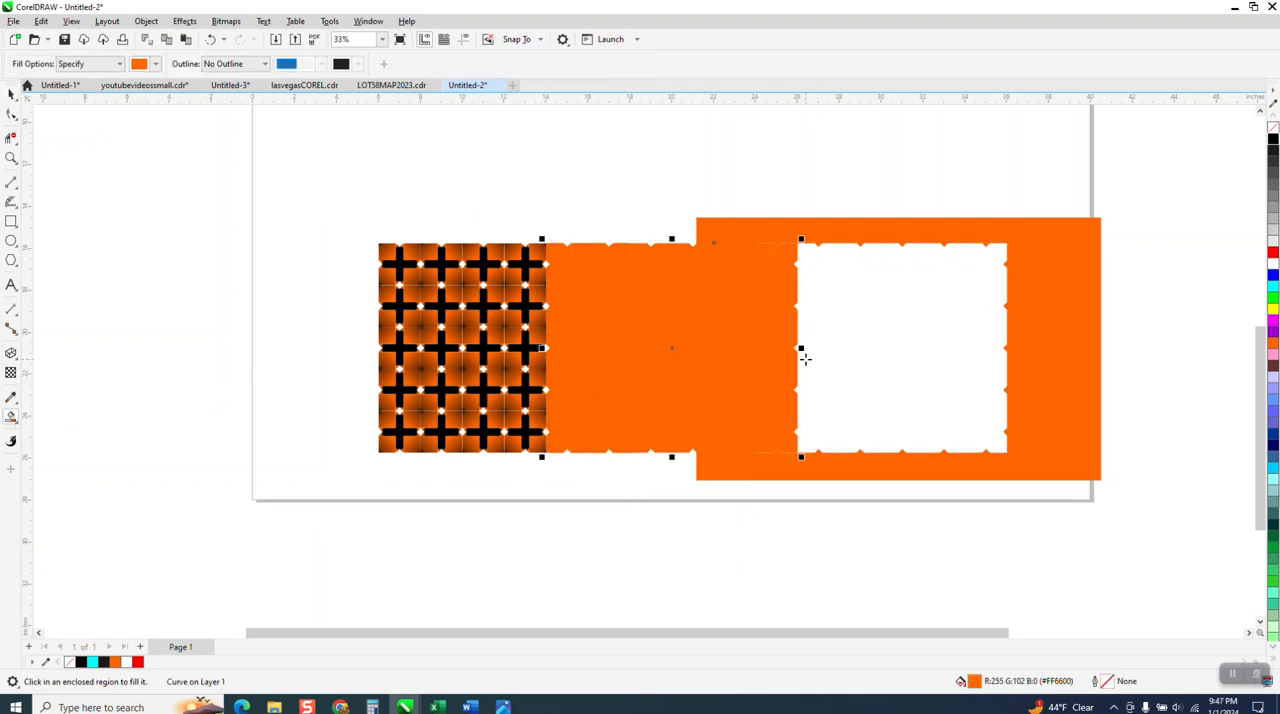
key(Left)
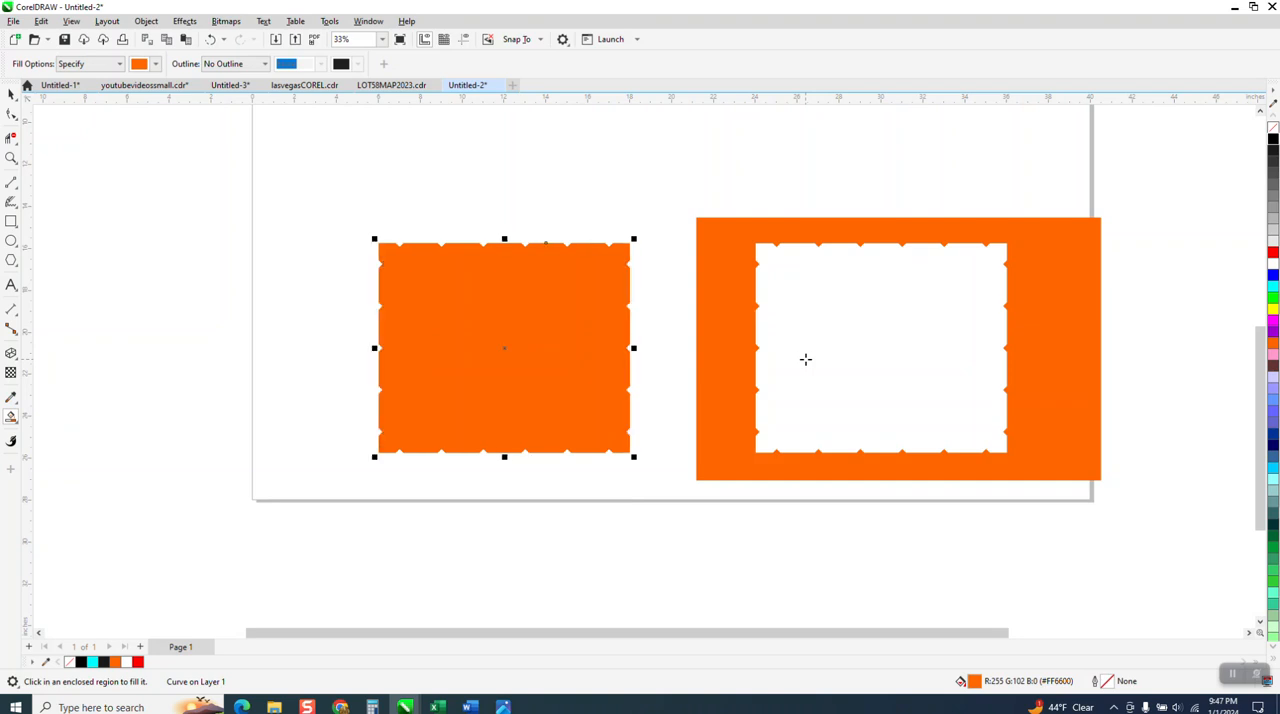
Send the orange shape to the back behind the tiles and examine the pattern's seams and diamond gaps up close.
click(144, 22)
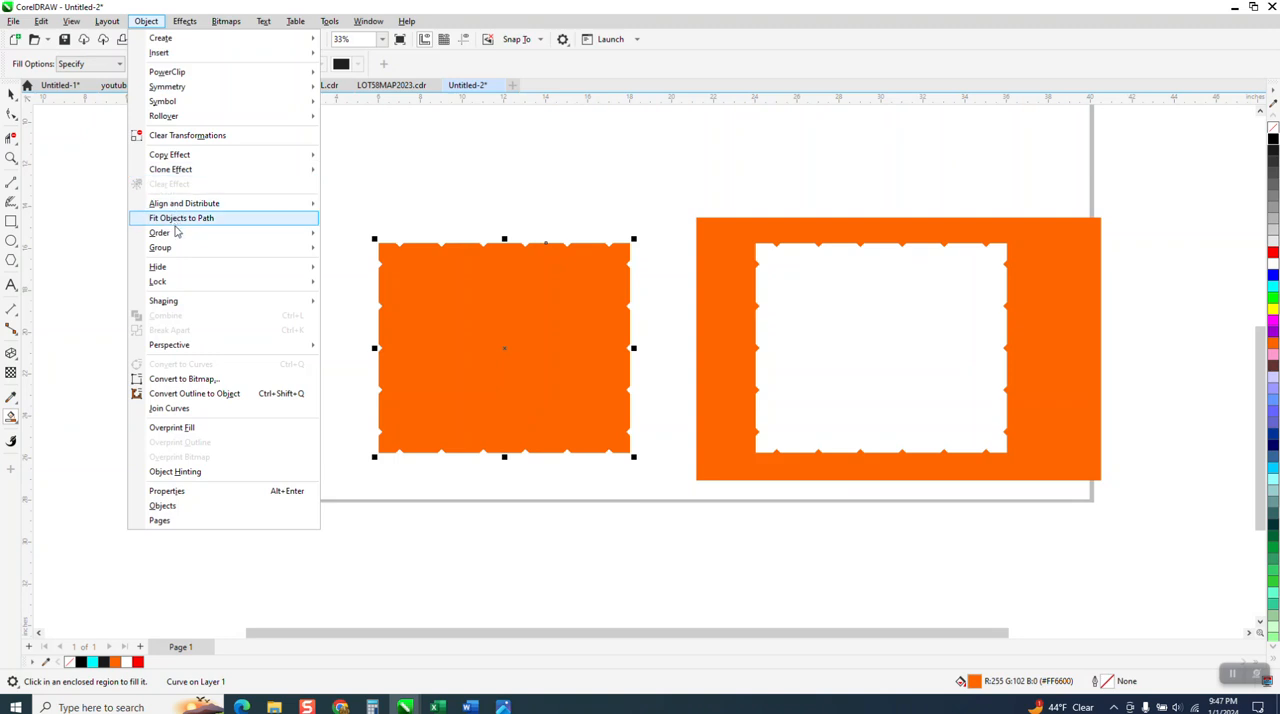
mouse_move(195, 238)
click(340, 245)
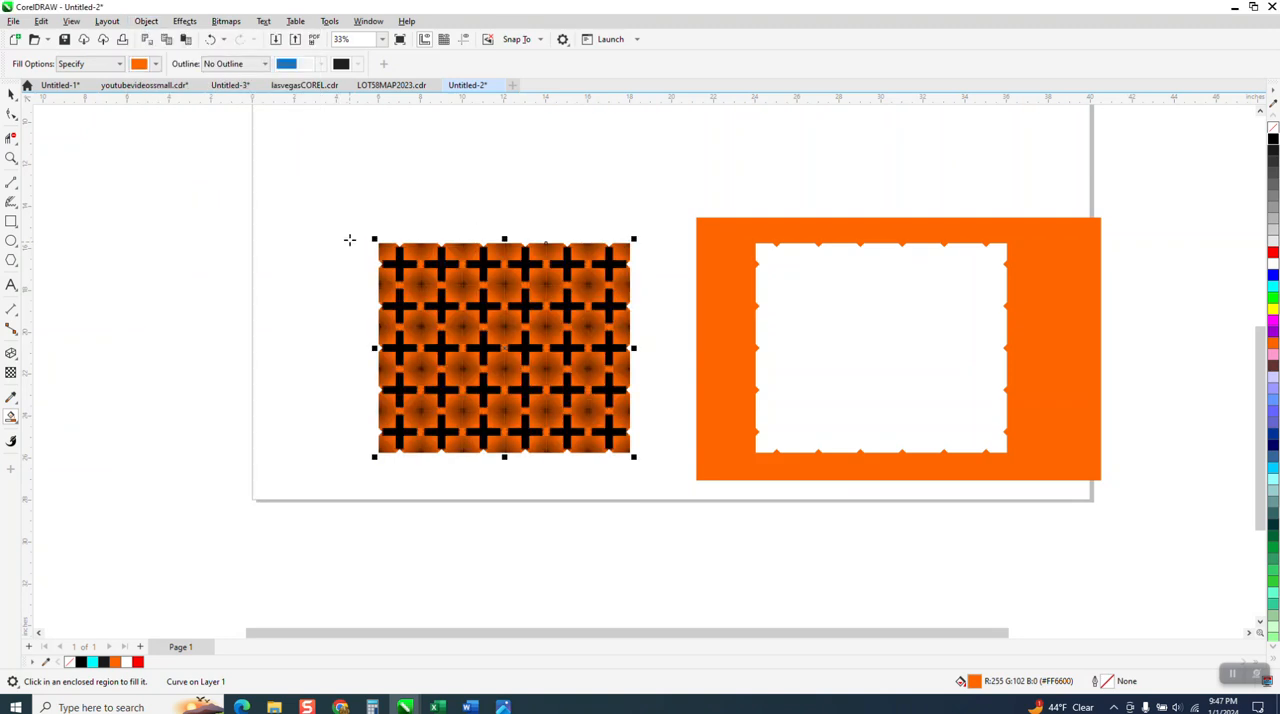
click(11, 158)
click(481, 277)
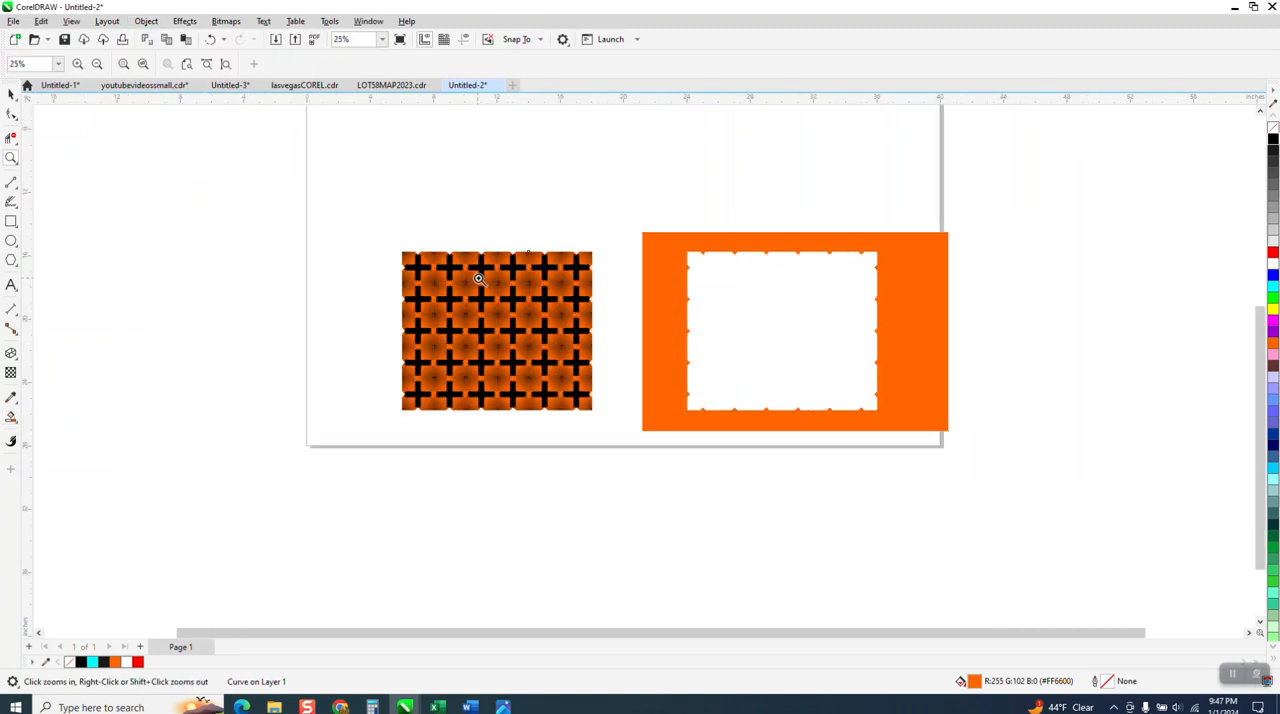
click(481, 277)
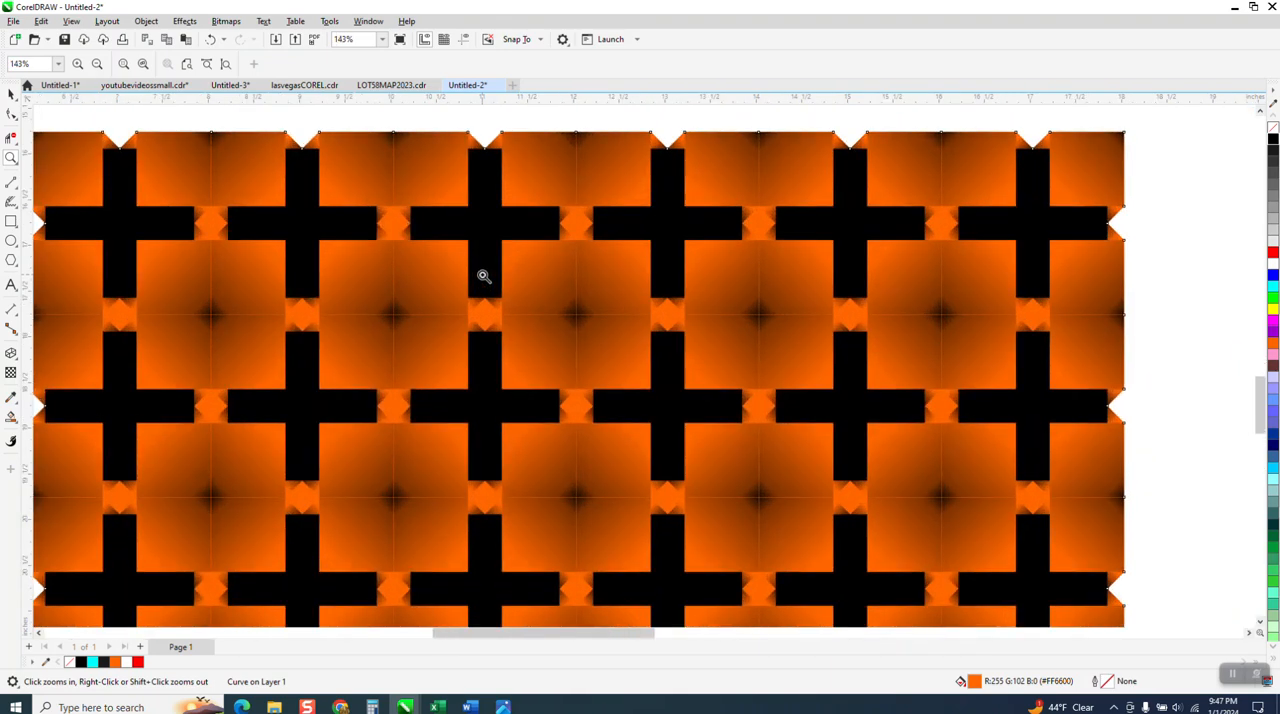
scroll(483, 275, down, 3)
Nudge the orange backing shape left to X 0.035 inches, out from behind the pattern, and recolor it black.
click(11, 94)
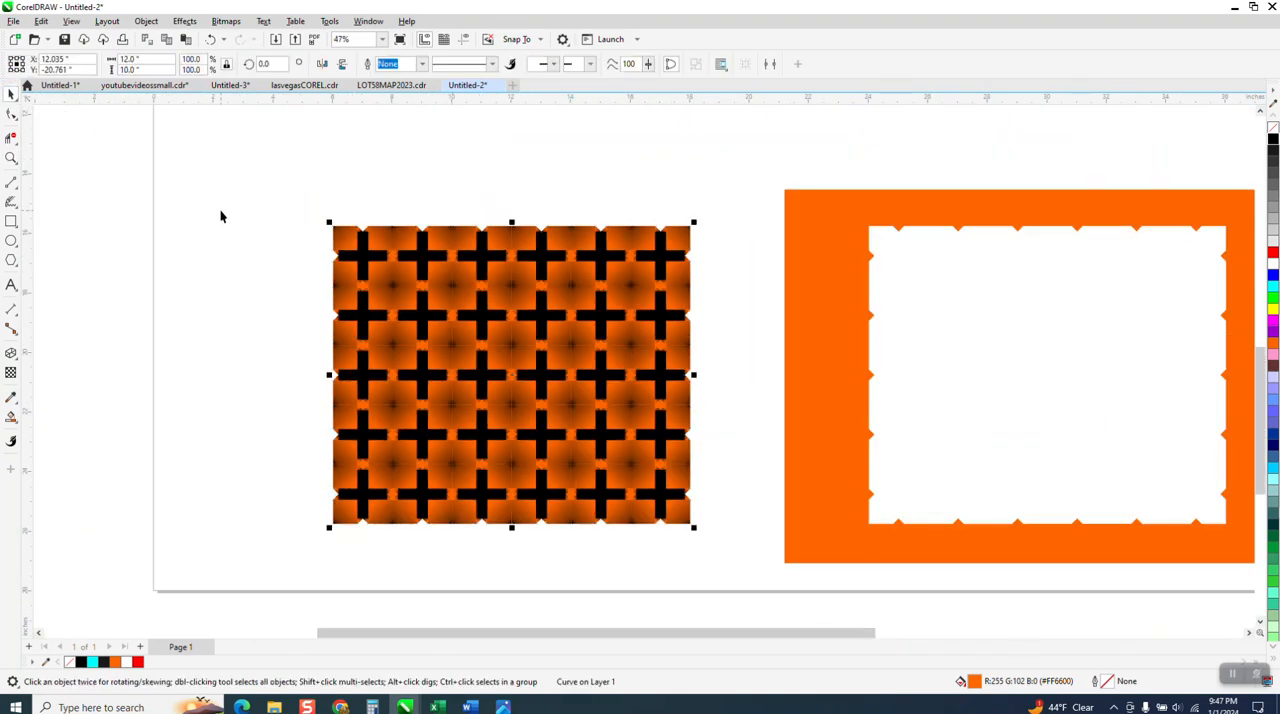
scroll(700, 245, down, 1)
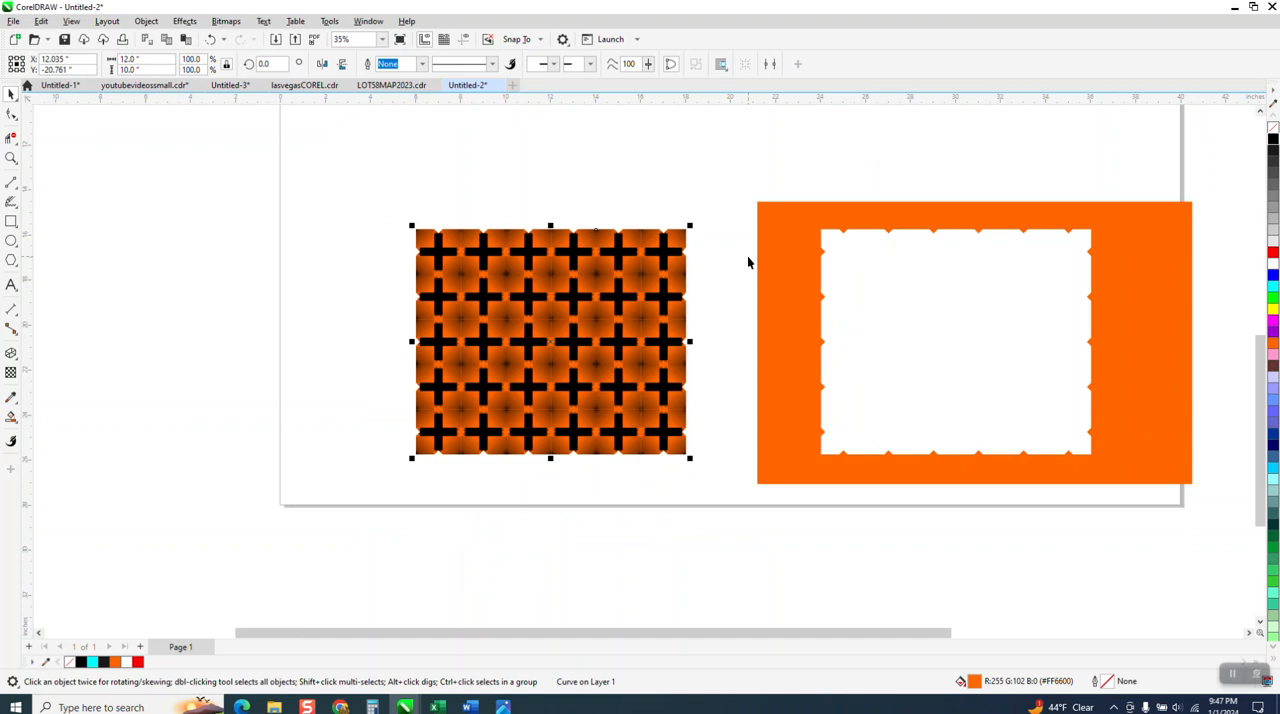
key(Left)
key(Left)
key(Left)
key(Left)
key(Left)
key(Left)
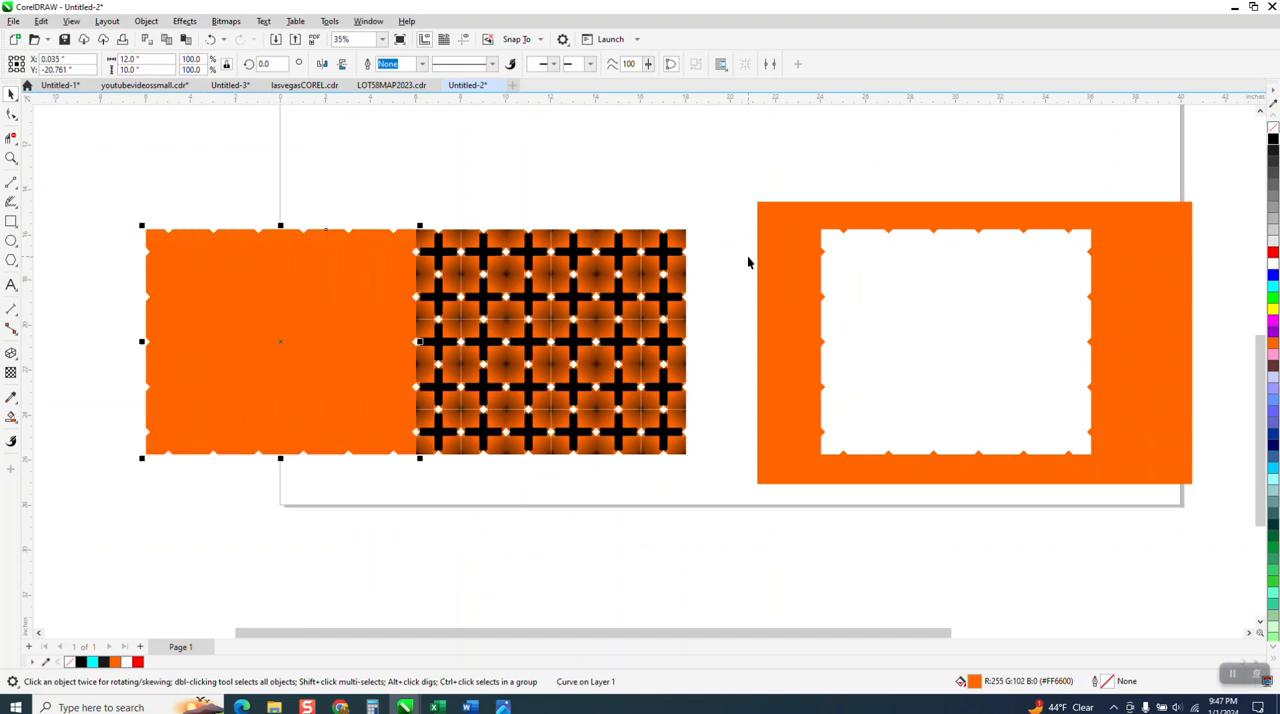
click(1272, 141)
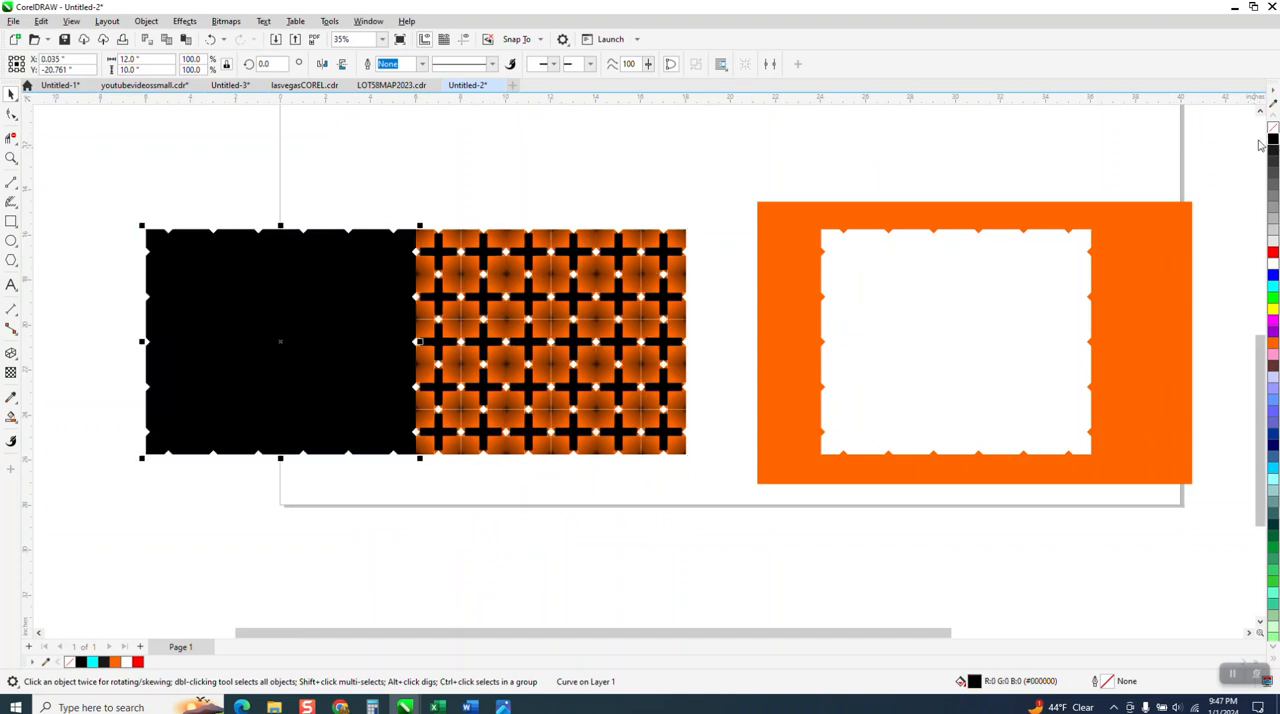
Nudge the black backing shape right to X 12.035 inches, behind the tiles, and examine the seams up close.
key(Right)
key(Right)
key(Right)
key(Right)
key(Right)
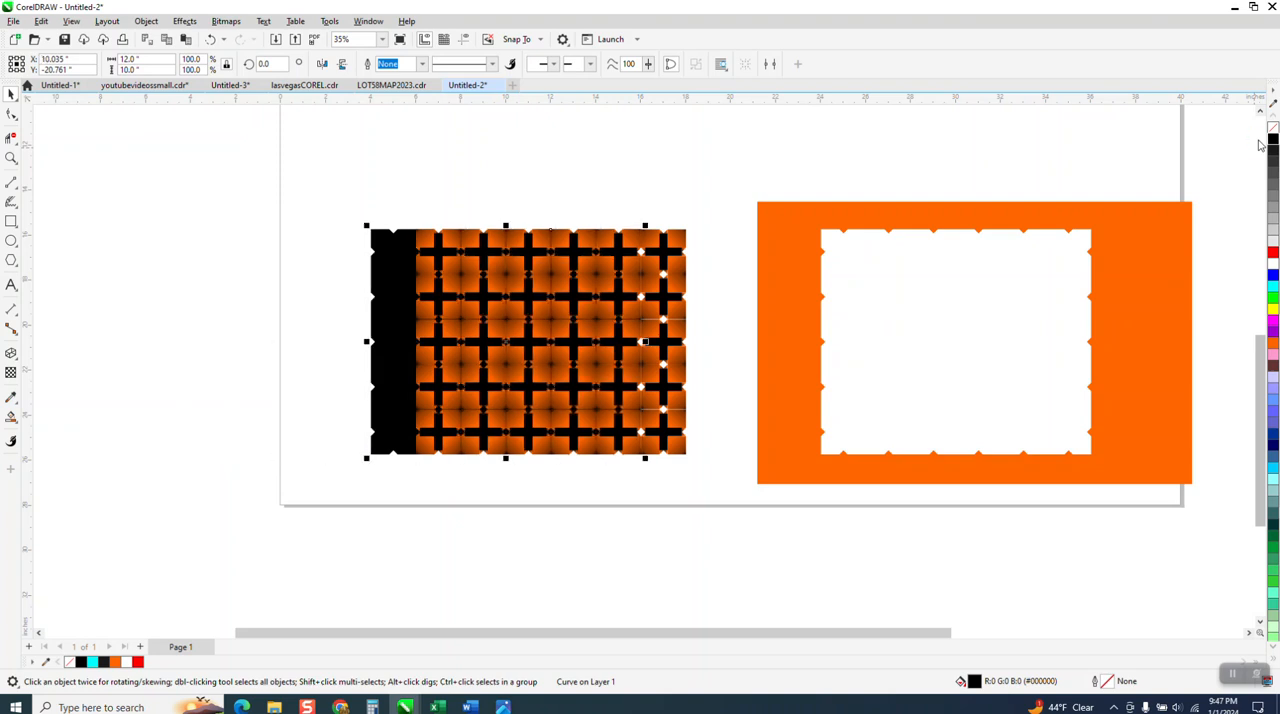
key(Right)
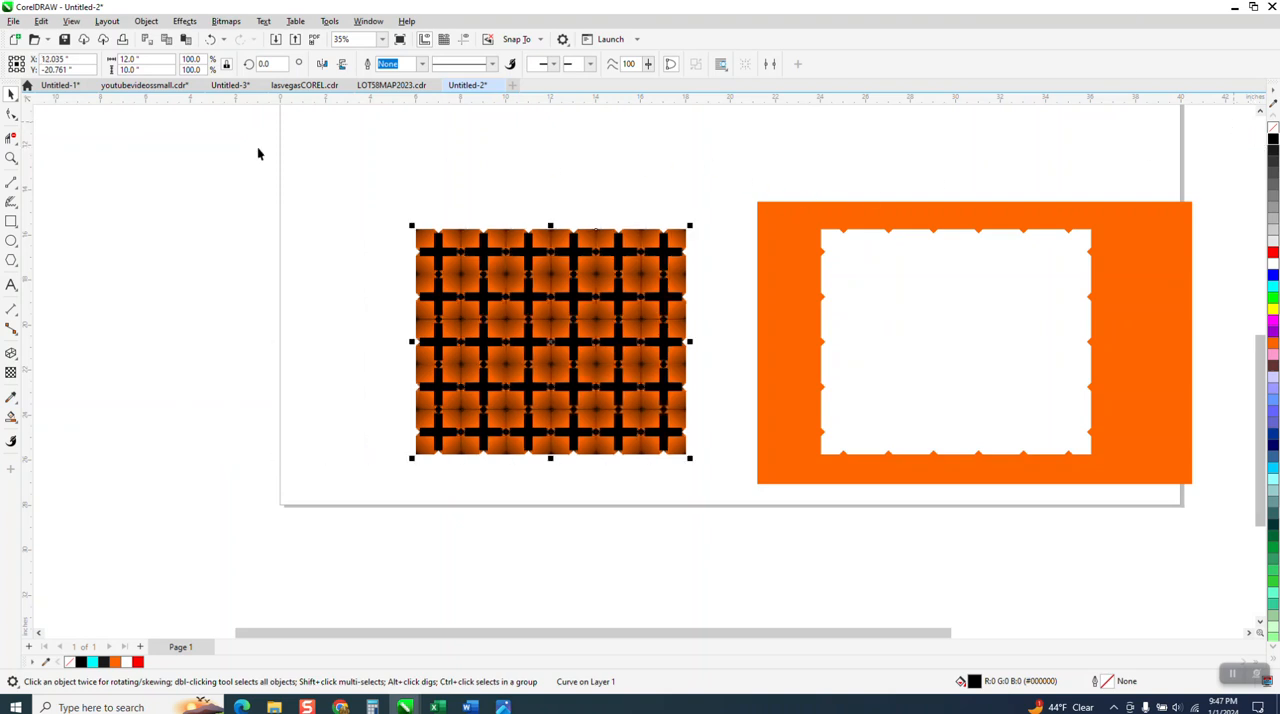
click(11, 158)
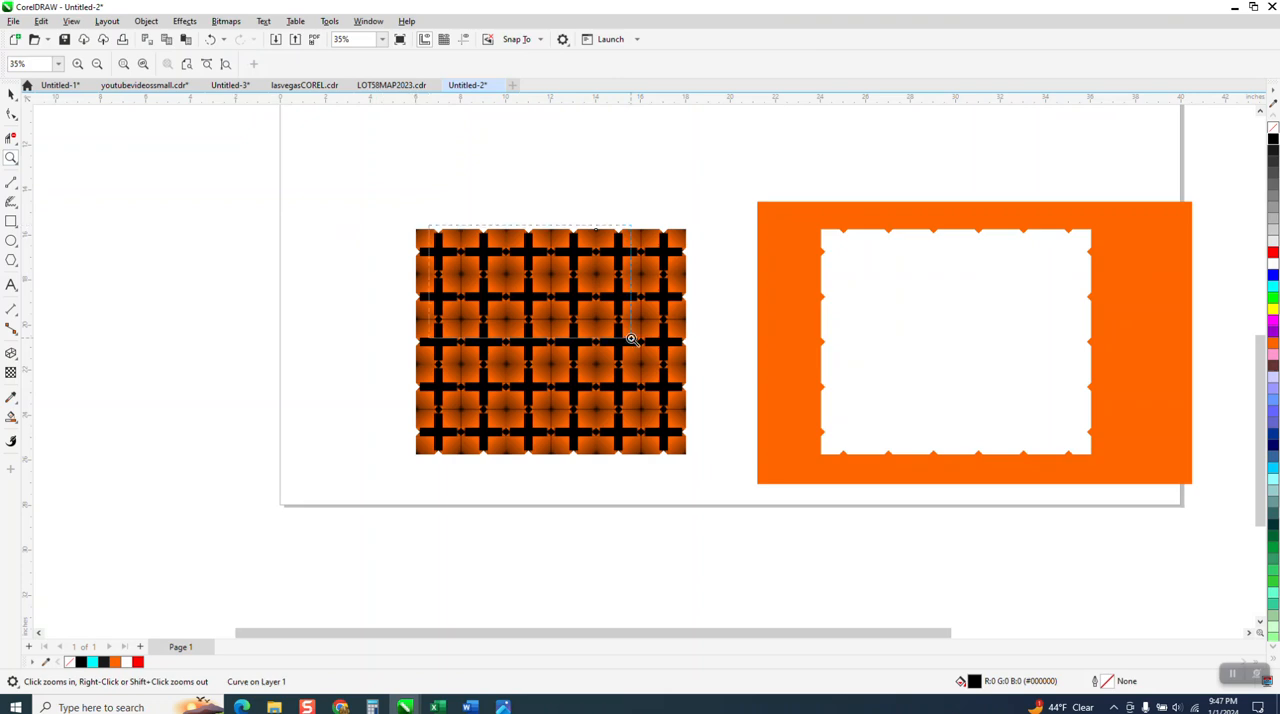
drag(429, 225, 631, 338)
scroll(518, 286, down, 1)
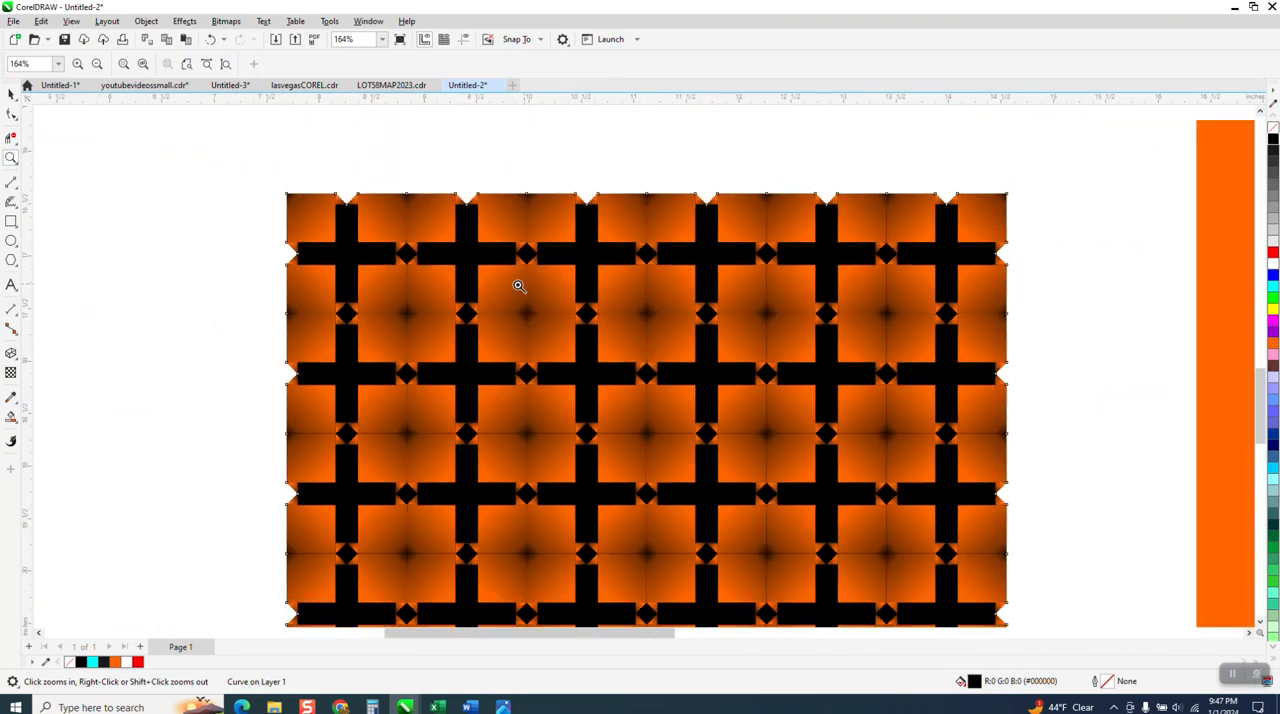
scroll(518, 286, down, 3)
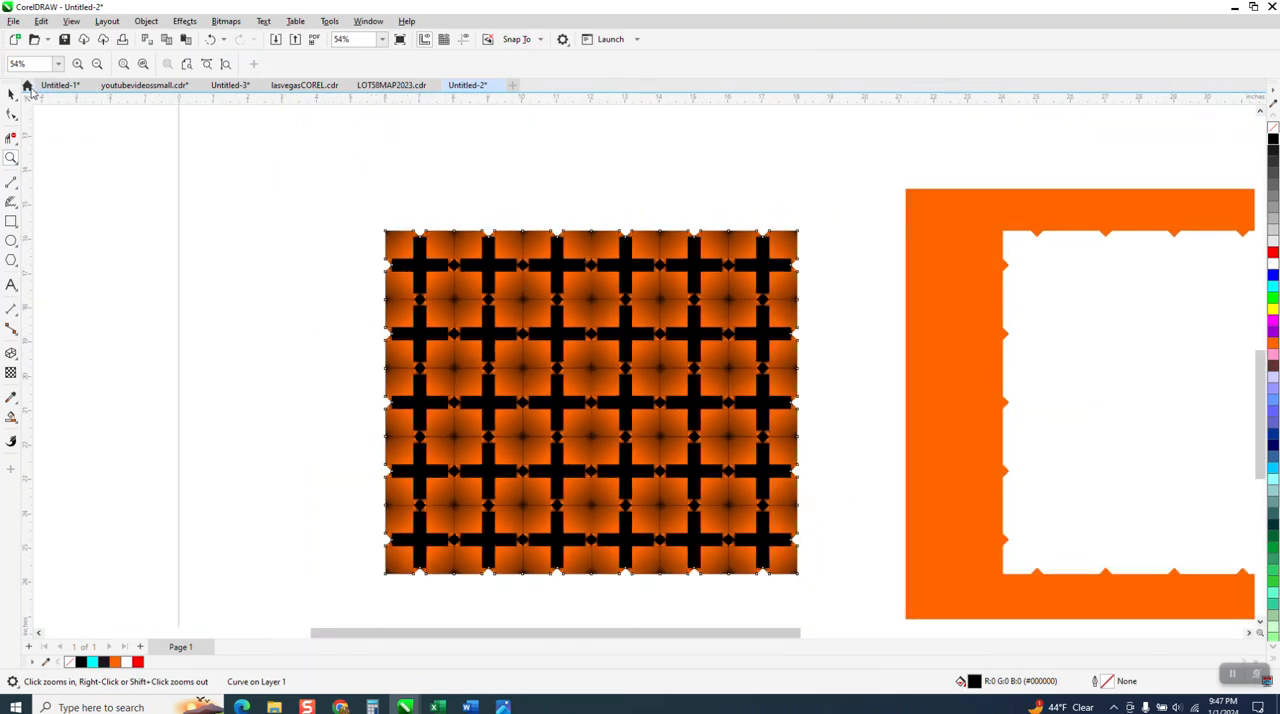
Nudge the black backing shape left, completely clear of the pattern, to X -1.965 inches.
click(12, 94)
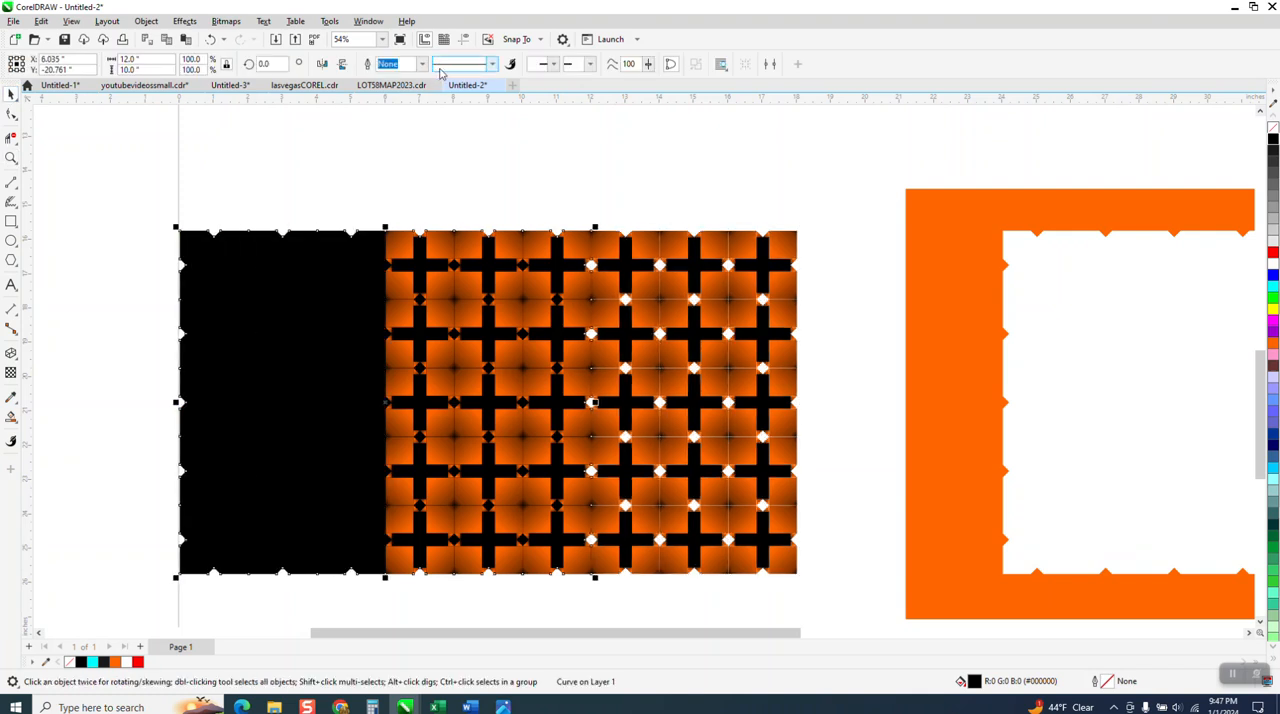
key(Left)
key(Left)
key(Left)
key(Left)
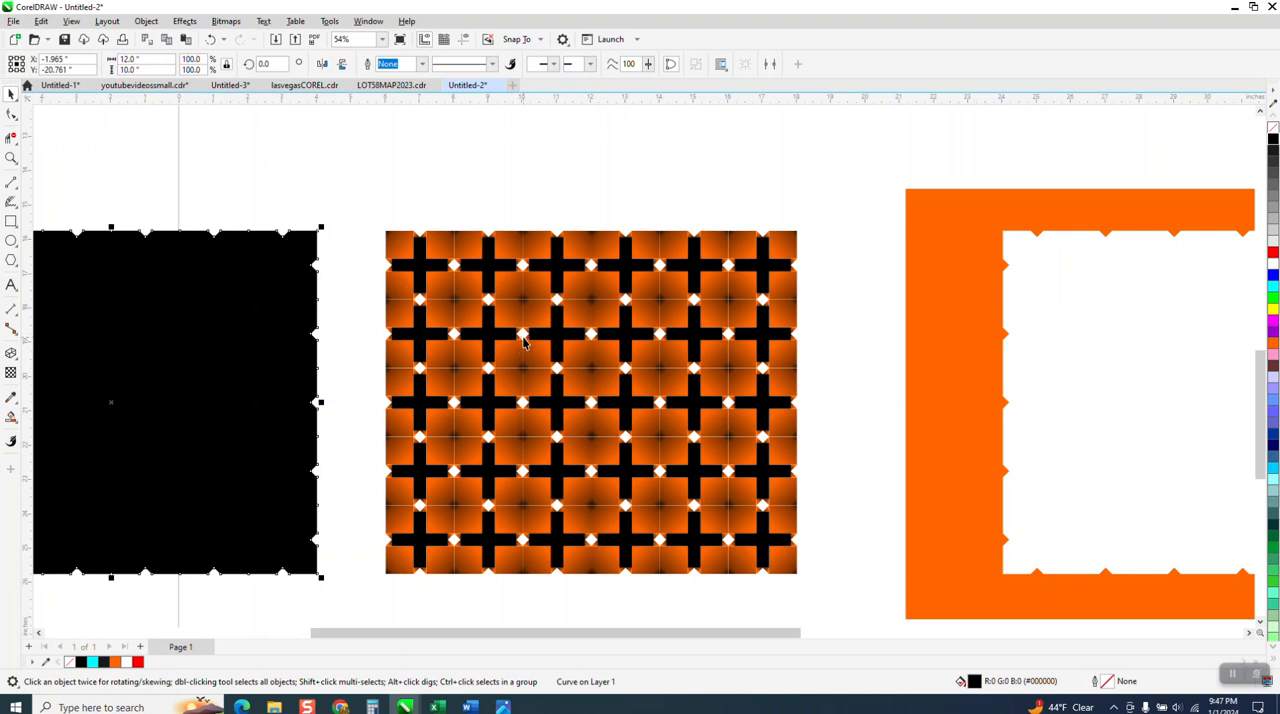
Try to line up the black shape with the pattern's left edge by moving it freehand.
drag(280, 331, 489, 331)
drag(330, 320, 180, 303)
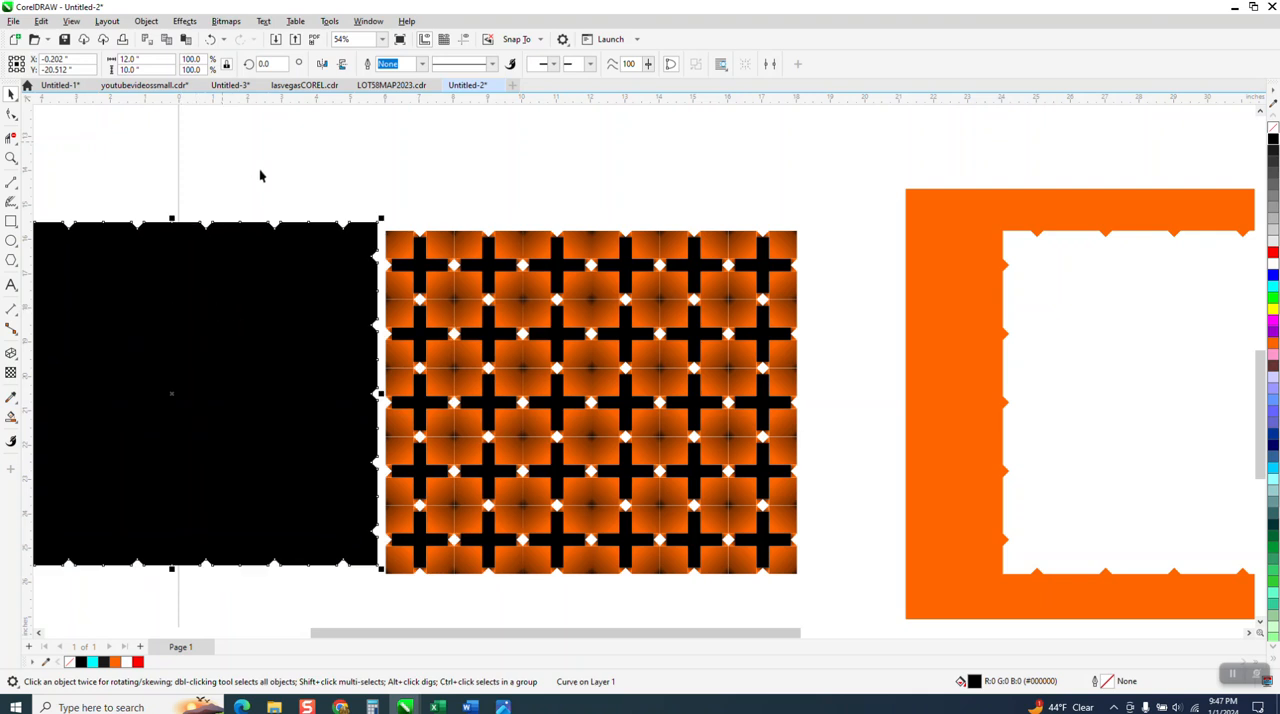
drag(289, 293, 297, 300)
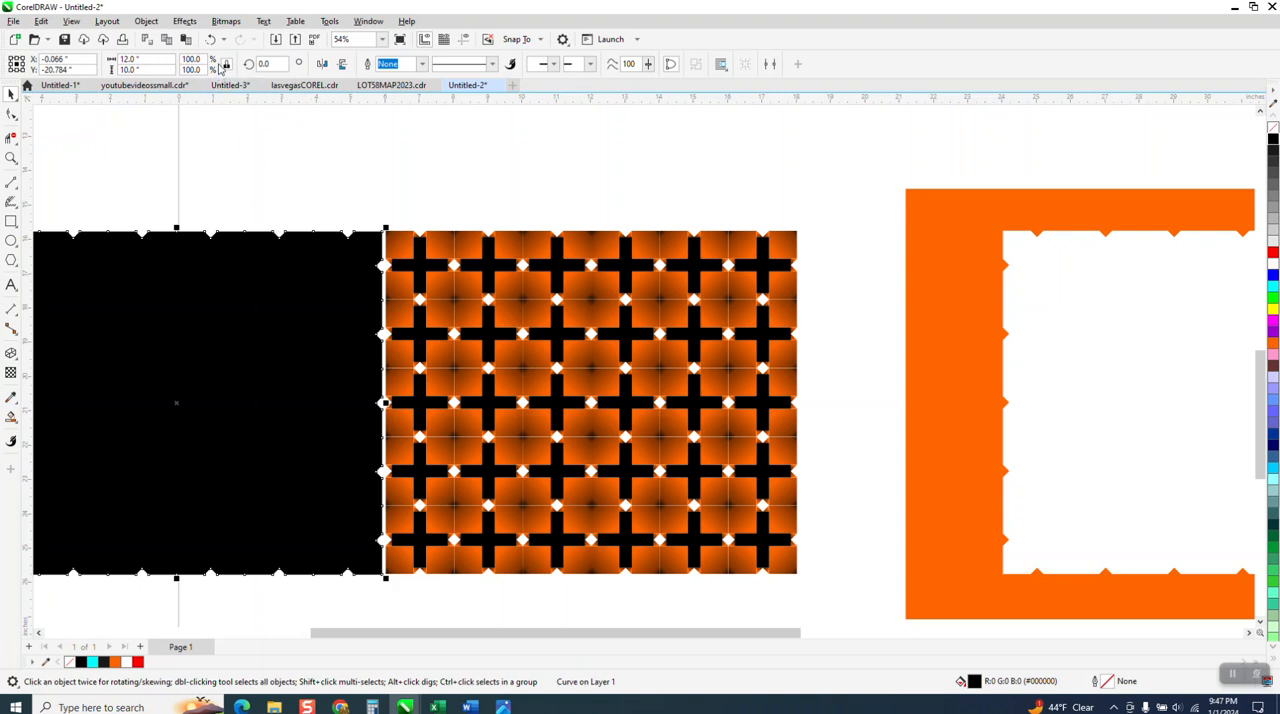
Undo the freehand moves and the last leftward nudges of the black shape.
click(213, 40)
click(213, 40)
click(213, 40)
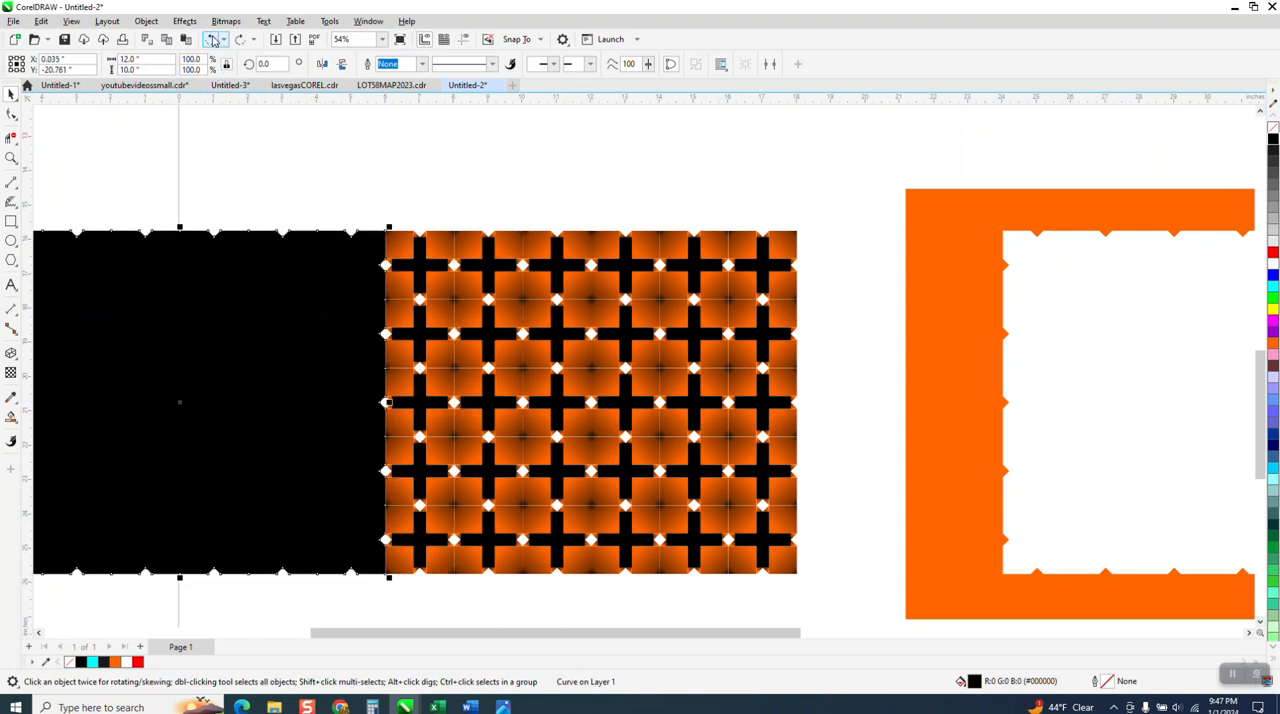
click(213, 40)
click(213, 40)
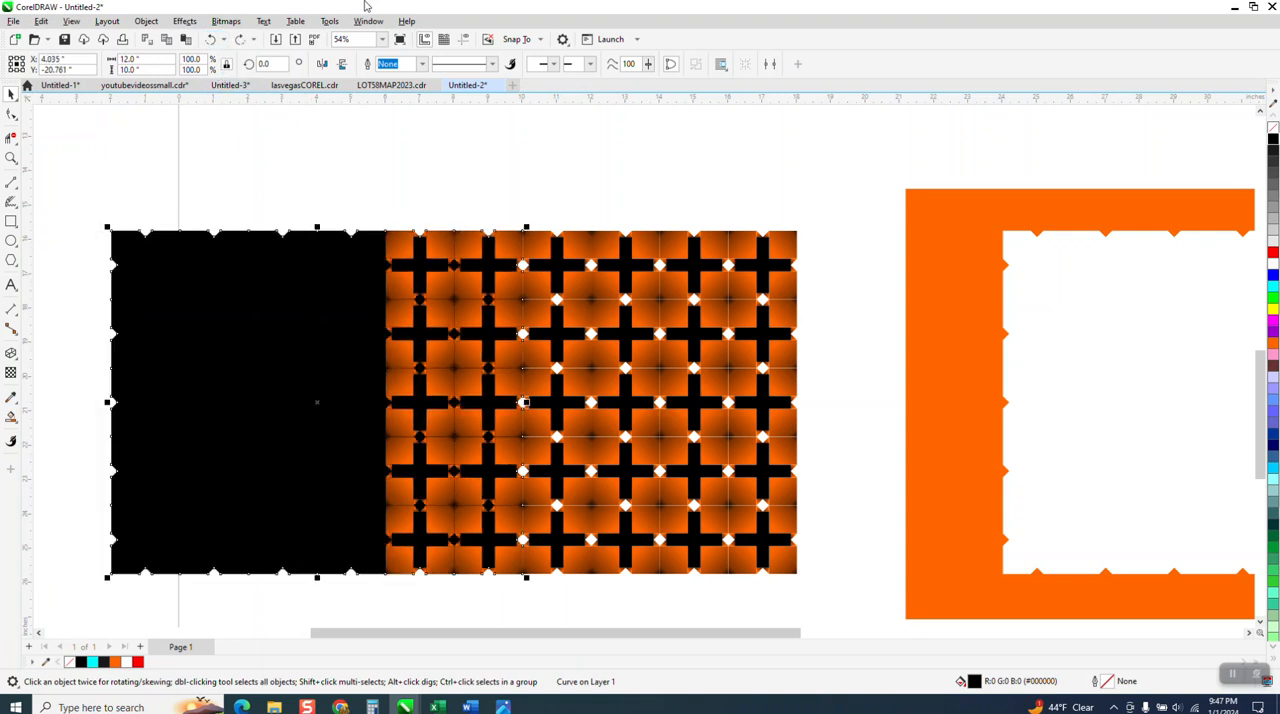
Nudge the black shape left to X -1.965 inches, clear of the pattern, and recolor it orange.
key(Left)
key(Left)
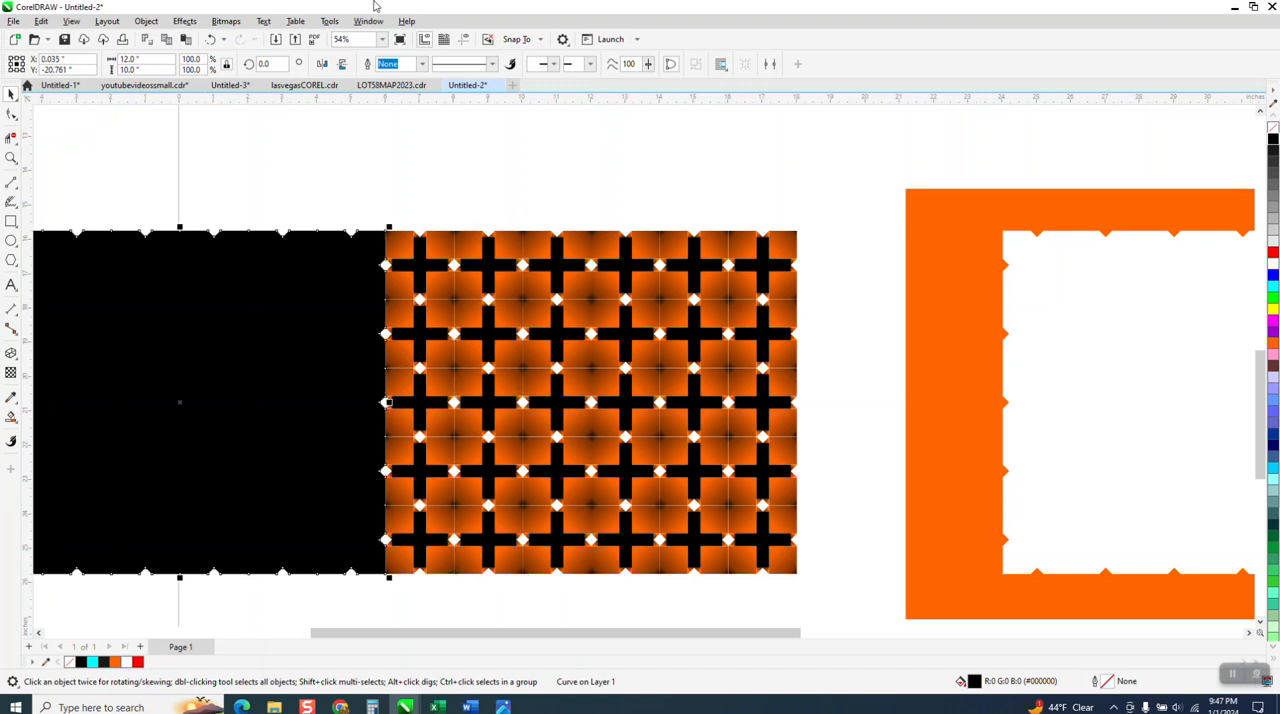
key(Left)
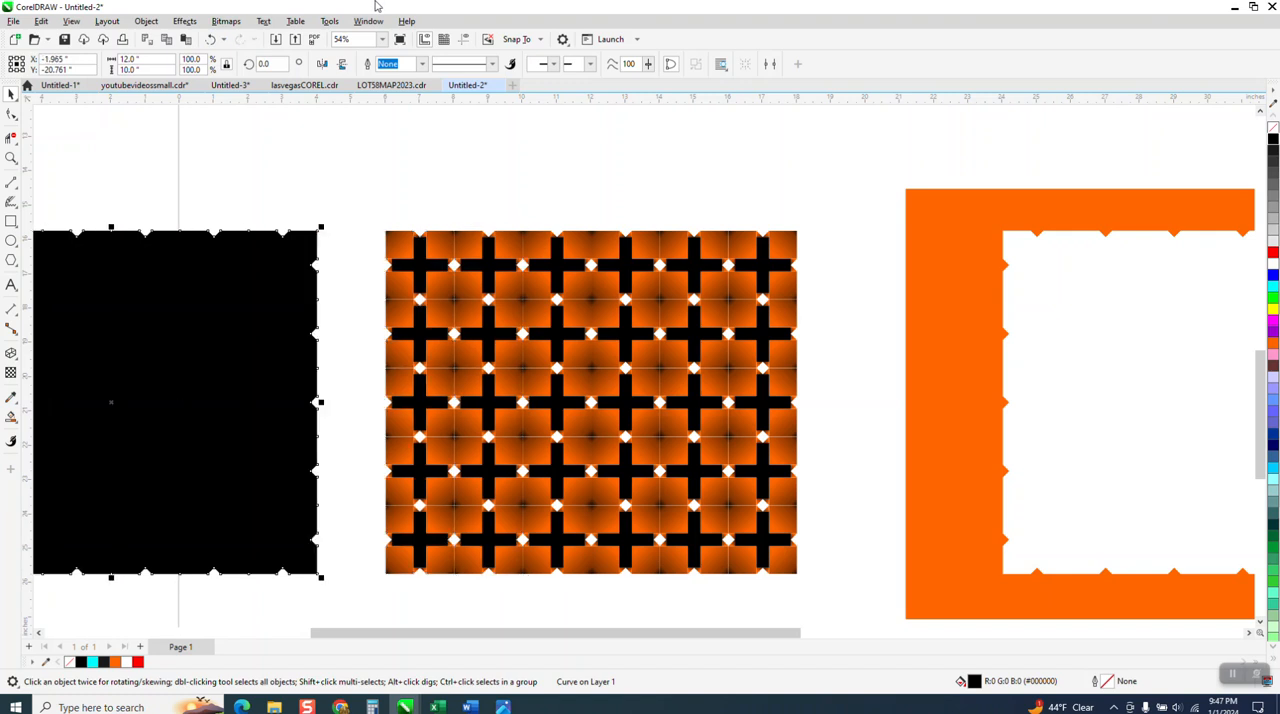
click(1272, 346)
scroll(243, 208, down, 1)
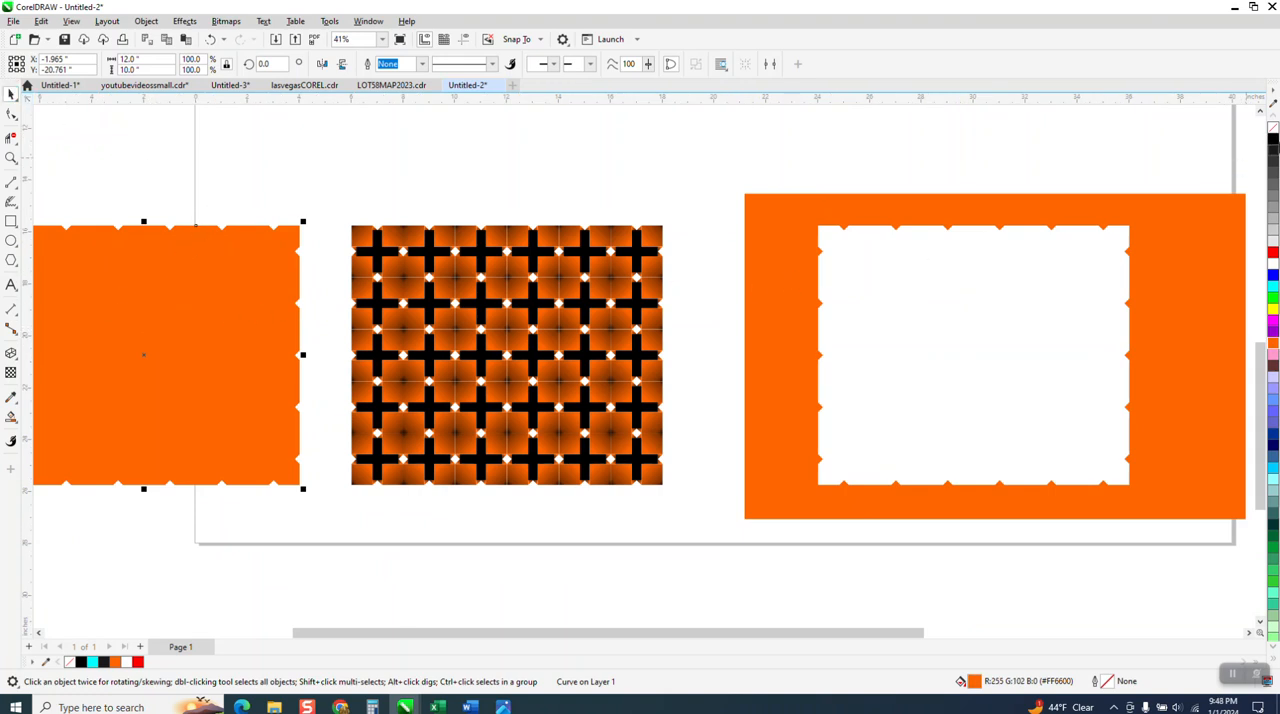
Darken the orange backing shape's fill to #BA4B00 by mixing black into it.
ctrl+click(1273, 141)
ctrl+click(1273, 141)
ctrl+click(1273, 141)
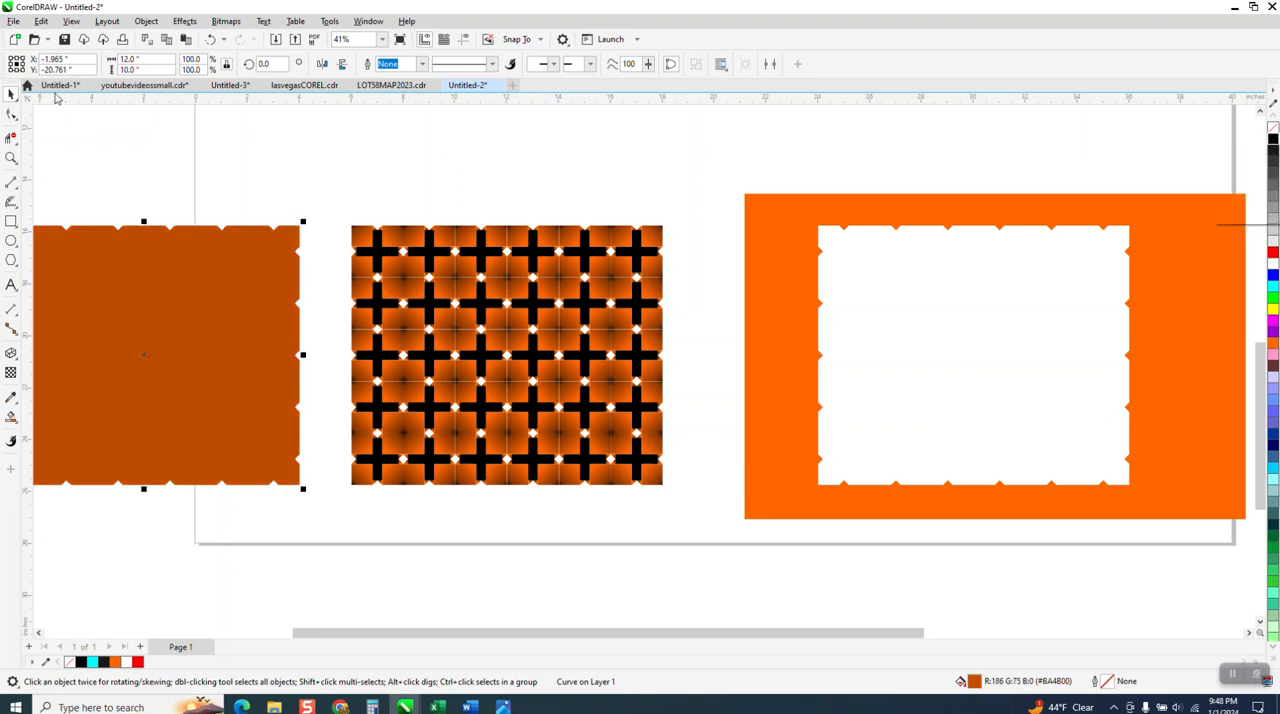
Nudge the dark orange backing shape right until it sits behind the tile pattern at X 12.035 inches.
click(231, 297)
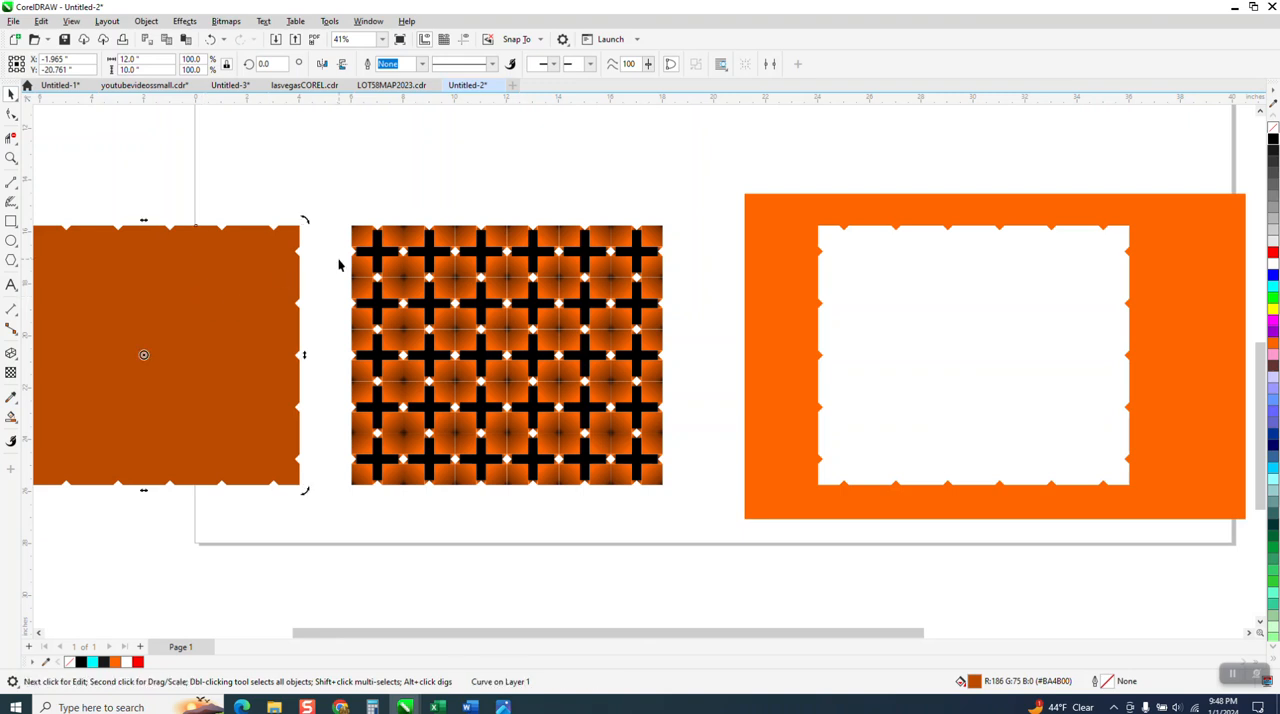
key(Right)
key(Right)
key(Right)
key(Right)
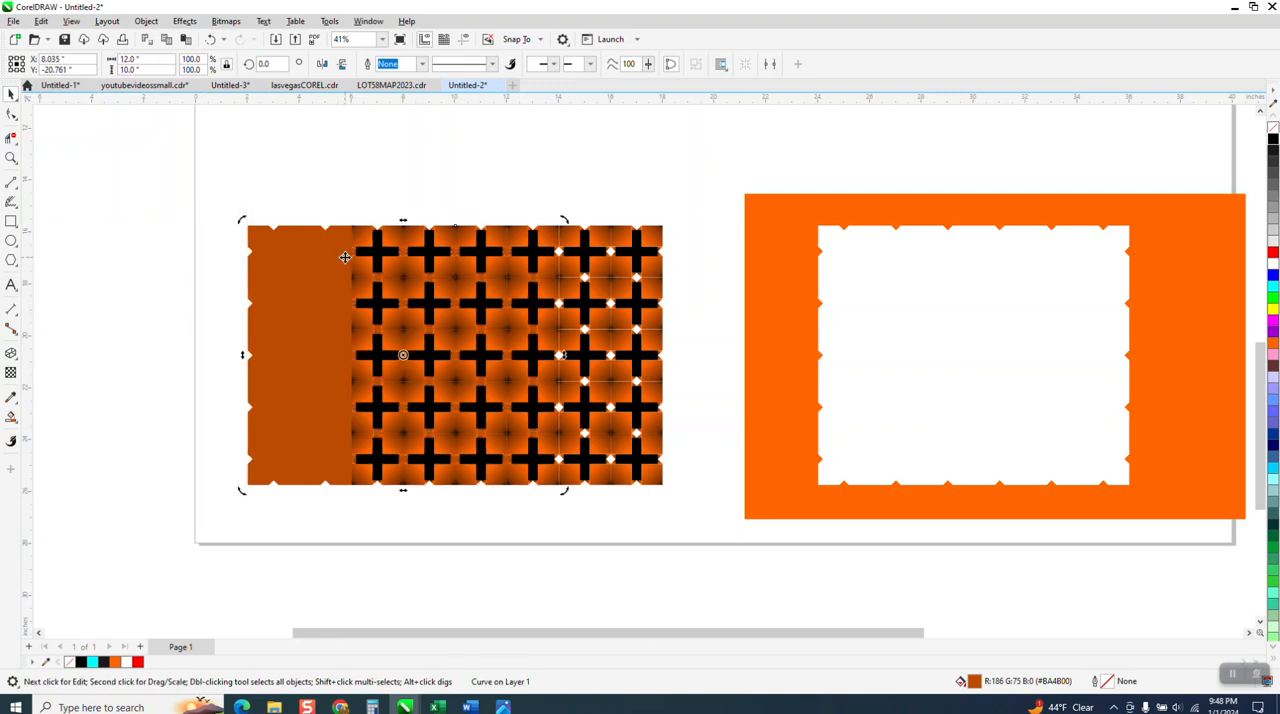
key(Right)
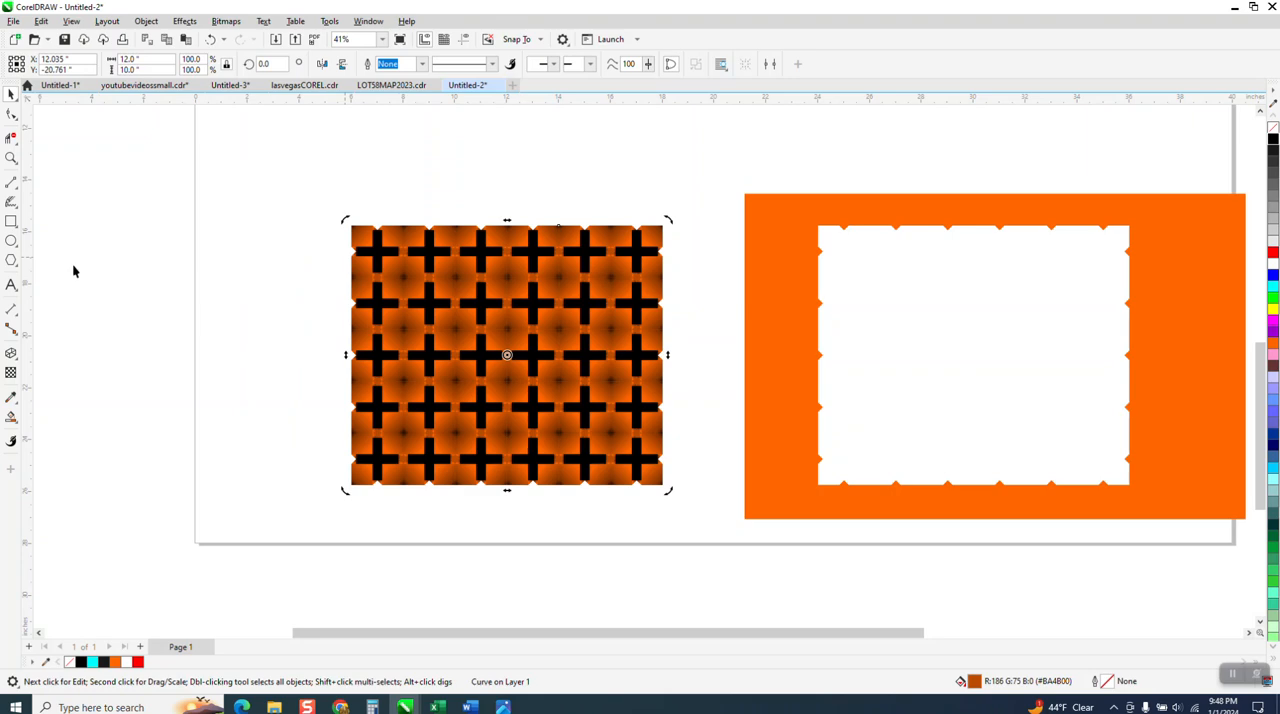
Examine the pattern's diamond gaps and tile seams up close with the dark orange backing shape behind them.
click(11, 158)
drag(374, 222, 496, 292)
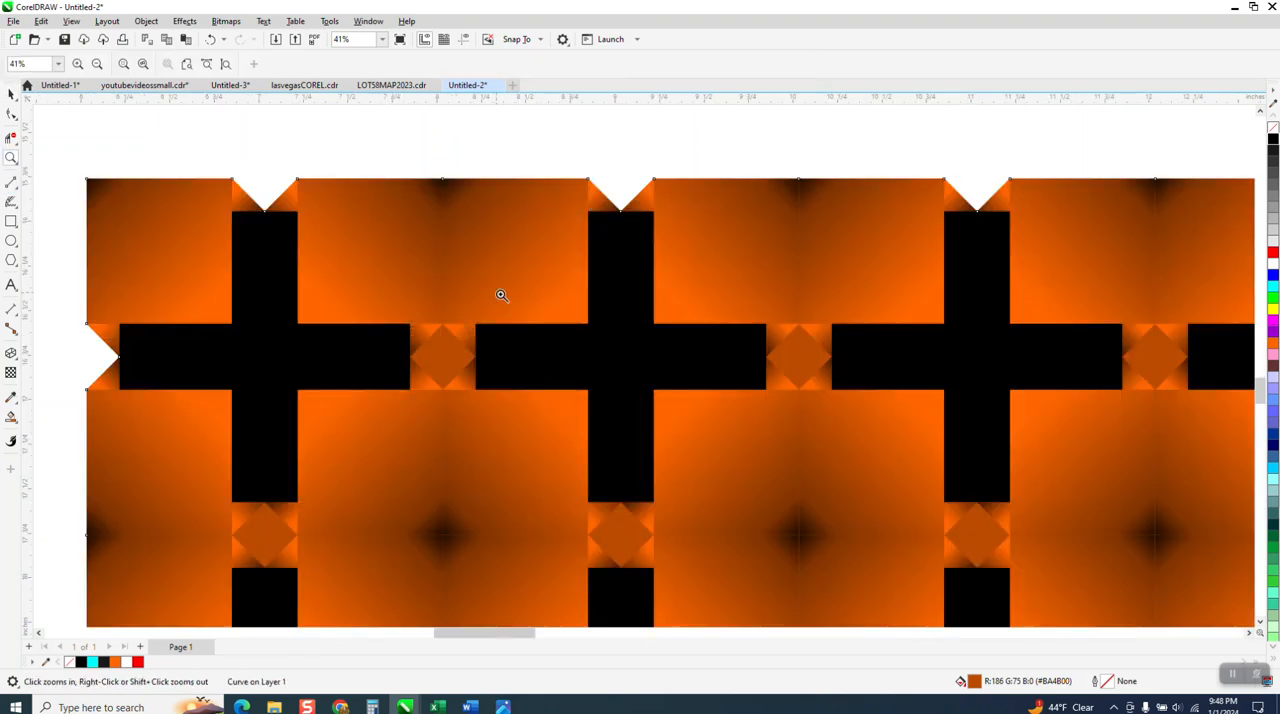
scroll(414, 251, down, 4)
scroll(411, 250, down, 1)
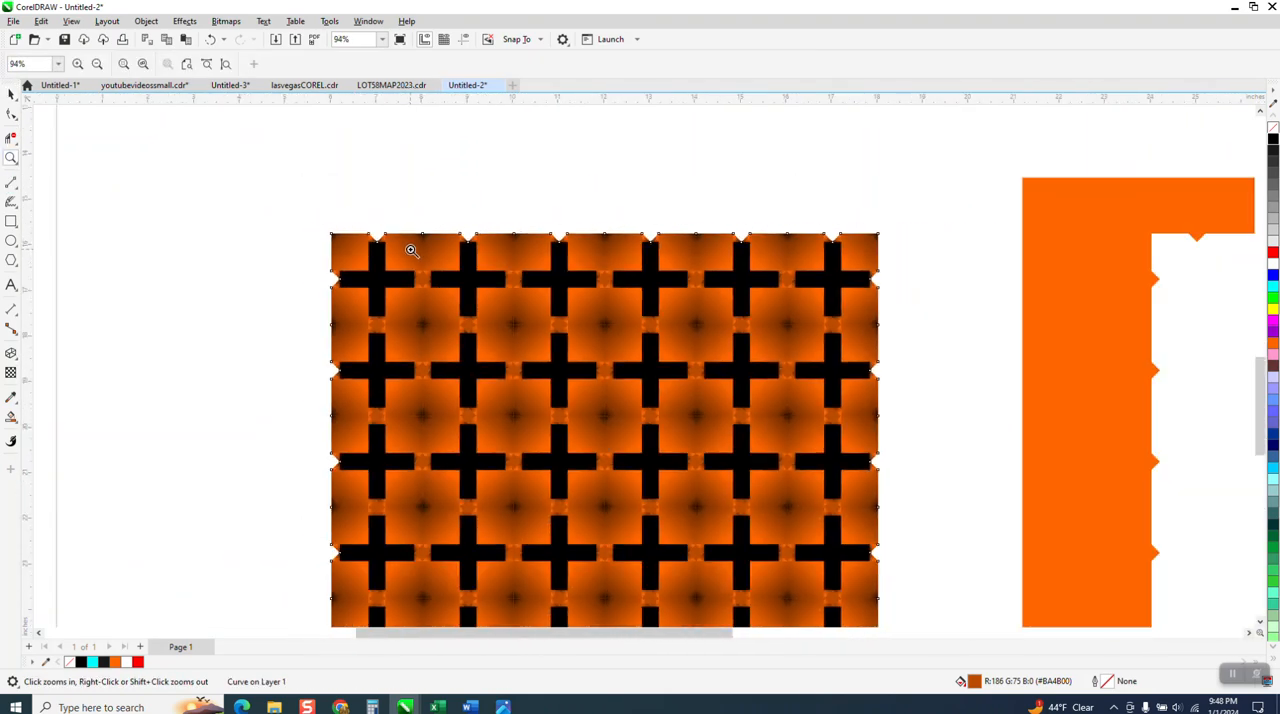
scroll(411, 250, down, 1)
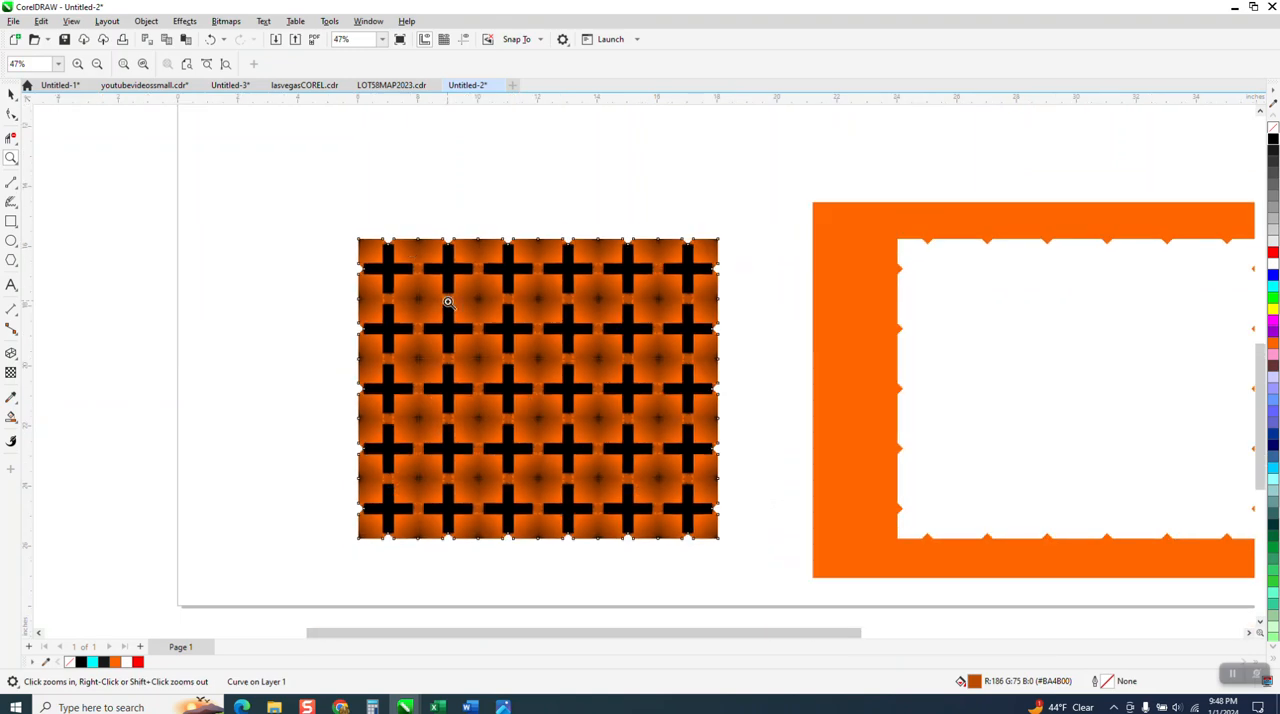
drag(404, 310, 447, 347)
scroll(527, 322, down, 5)
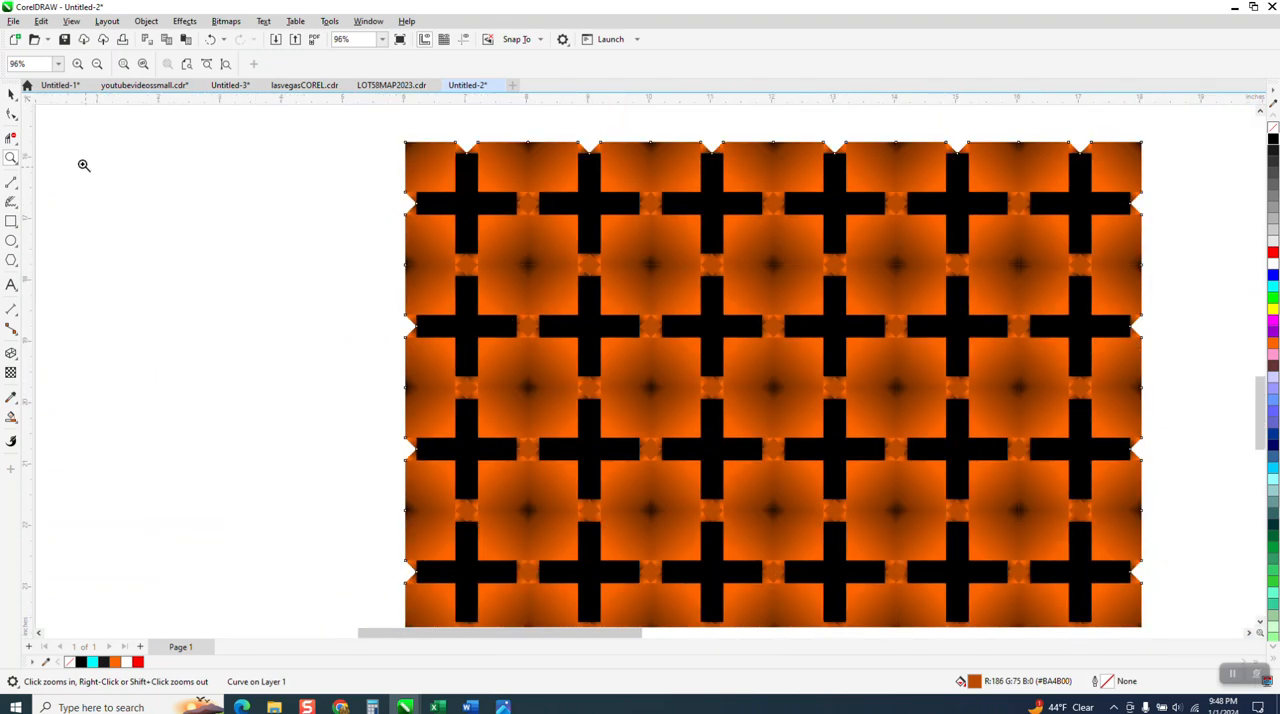
click(11, 93)
scroll(251, 329, down, 2)
scroll(263, 338, down, 2)
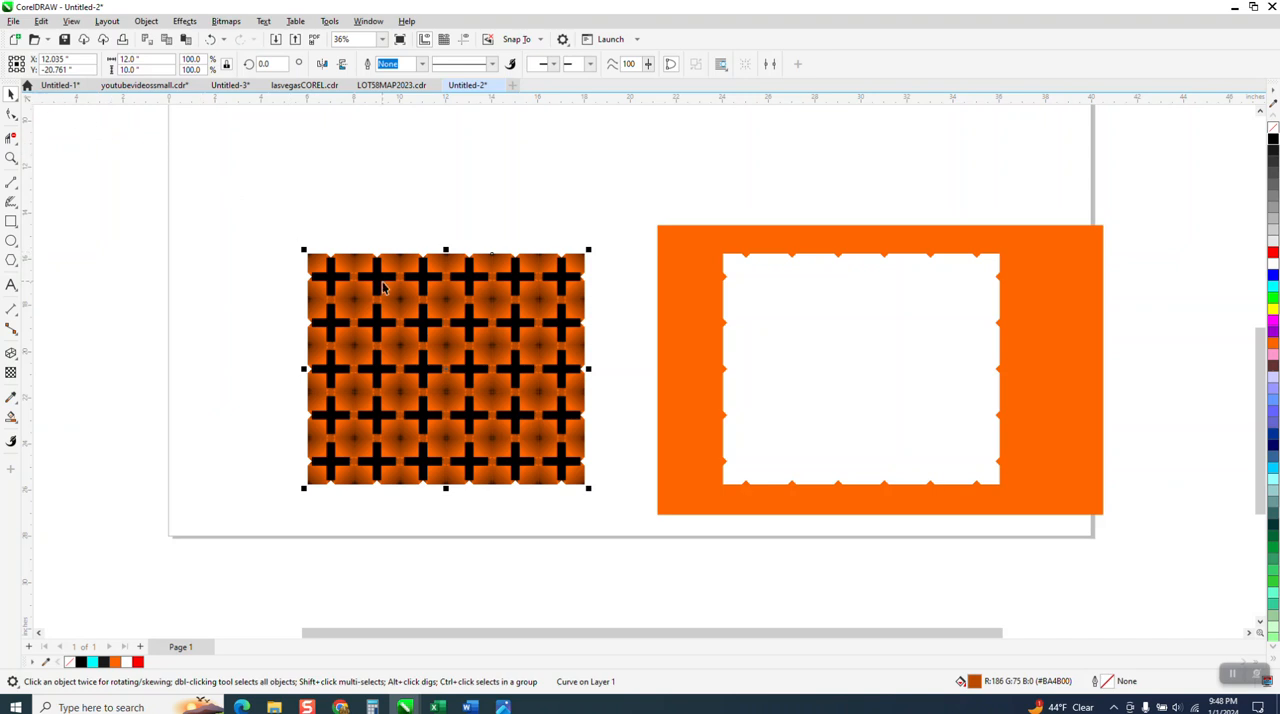
scroll(383, 284, down, 1)
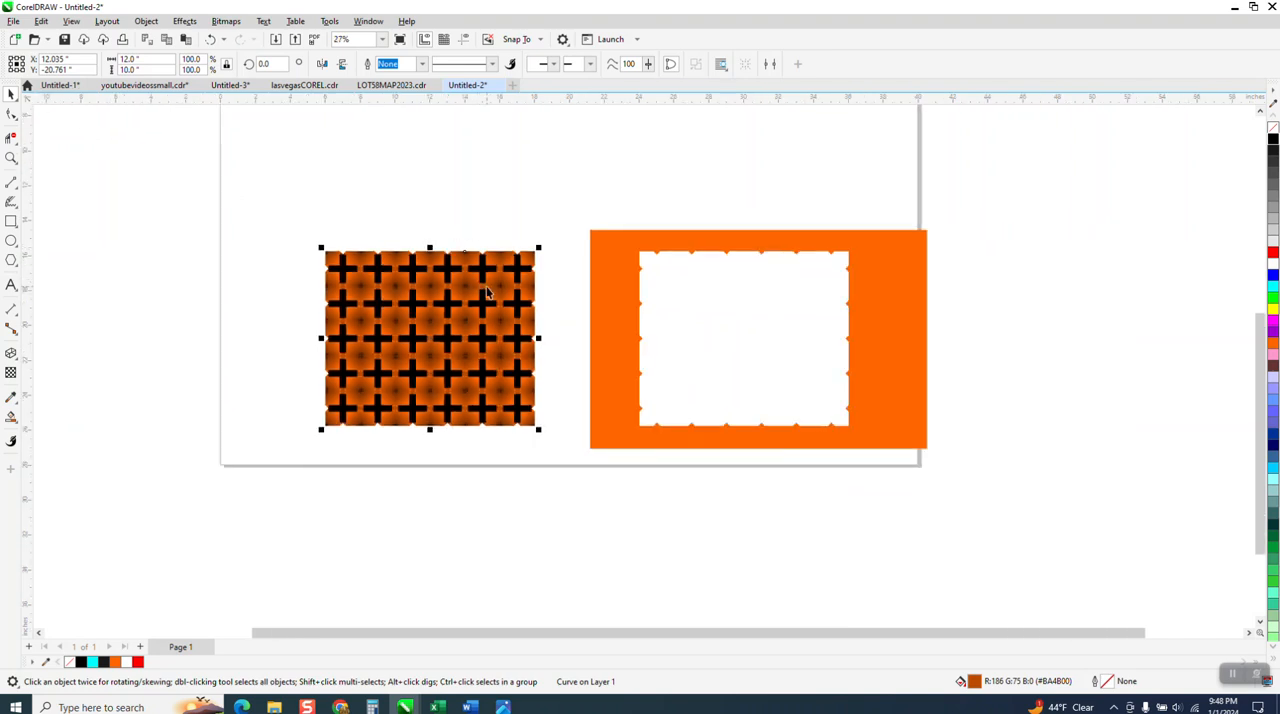
Nudge the backing shape back out to X -1.965 inches, clear of the pattern.
key(Left)
key(Left)
key(Left)
key(Left)
key(Left)
key(Left)
key(Left)
key(Left)
key(Left)
key(Left)
key(Left)
key(Left)
key(Left)
key(Left)
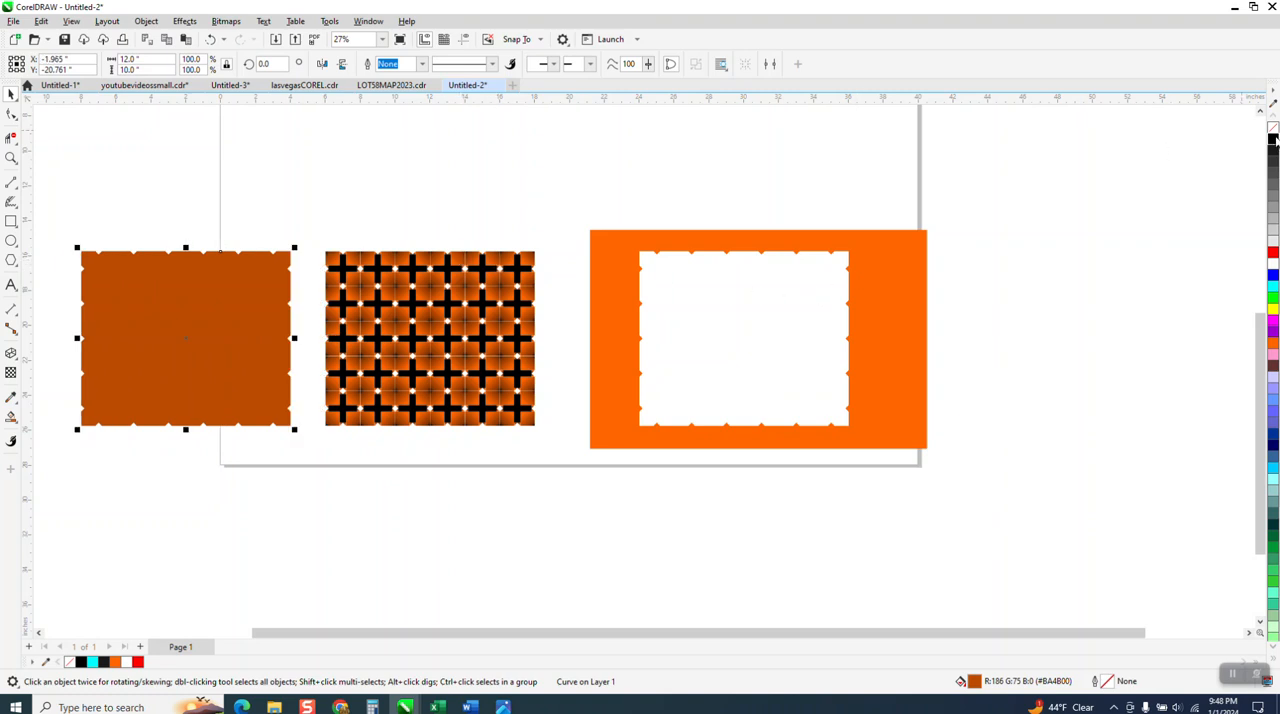
Nudge the backing shape right to X 12.035 inches behind the tiles, and select the pattern together with it.
click(228, 304)
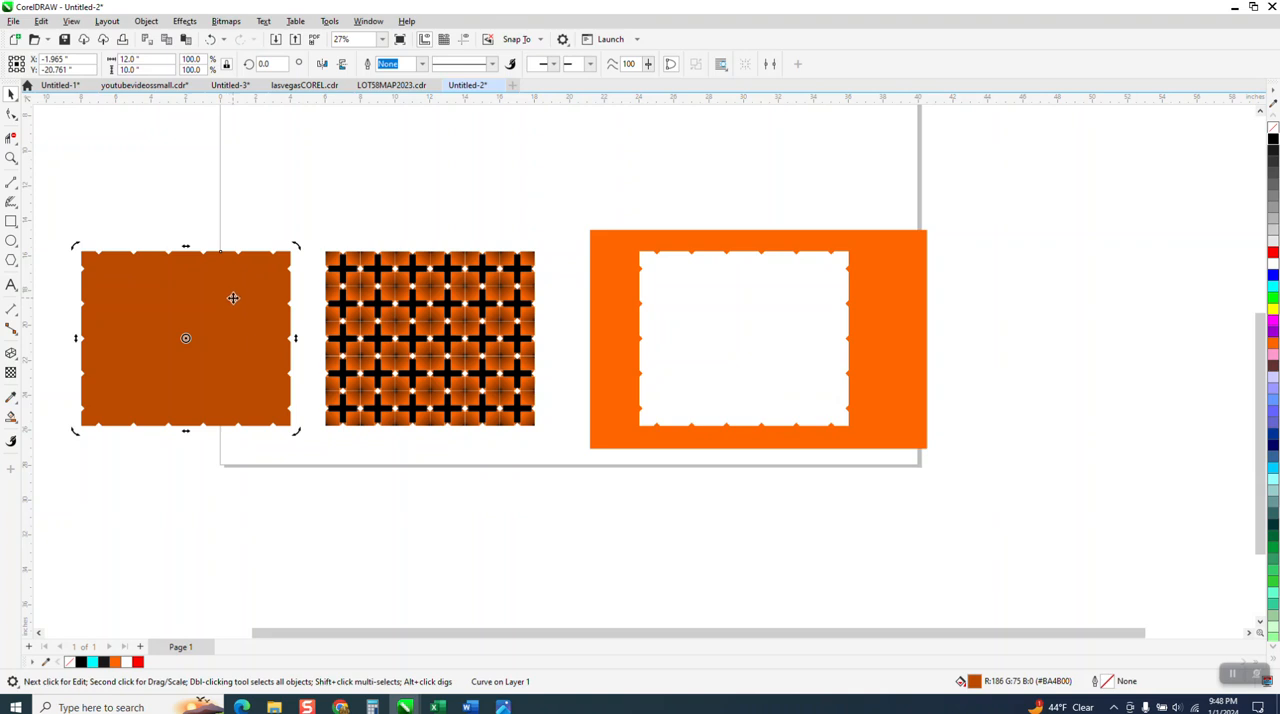
key(Right)
key(Right)
key(Right)
key(Right)
key(Right)
key(Right)
key(Right)
key(Right)
key(Right)
key(Right)
key(Right)
key(Right)
key(Right)
key(Right)
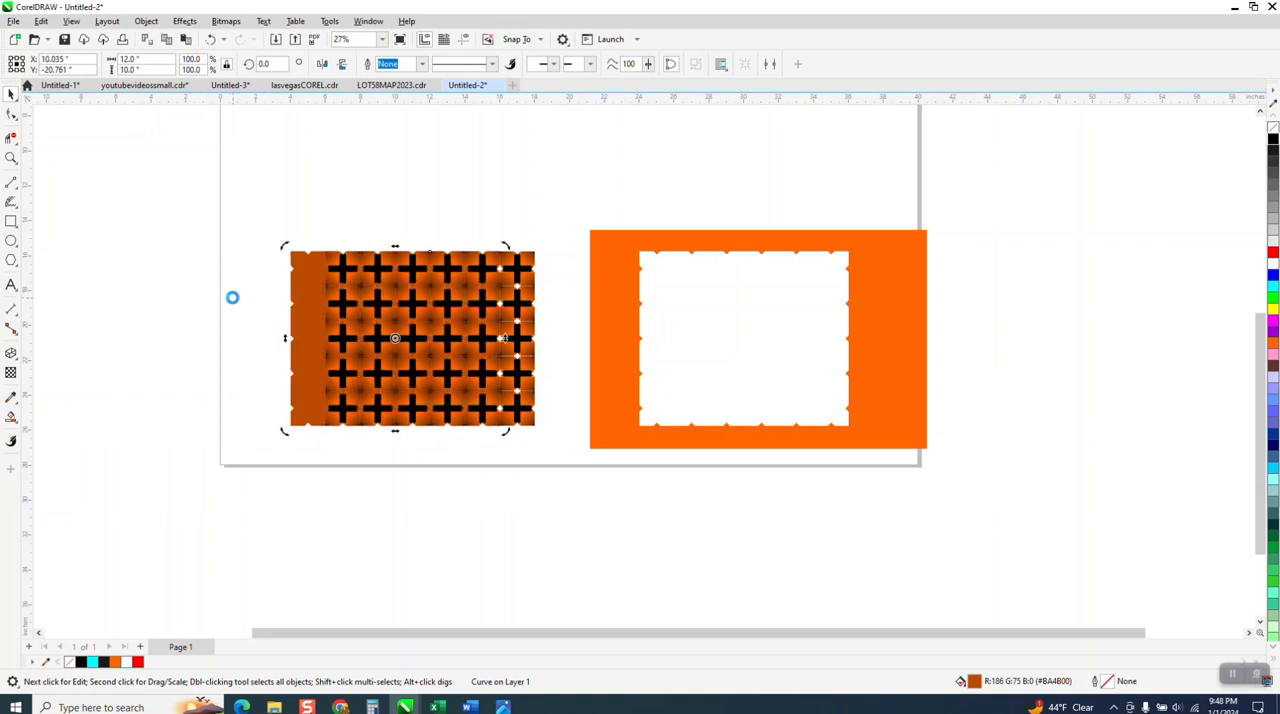
click(408, 218)
click(385, 250)
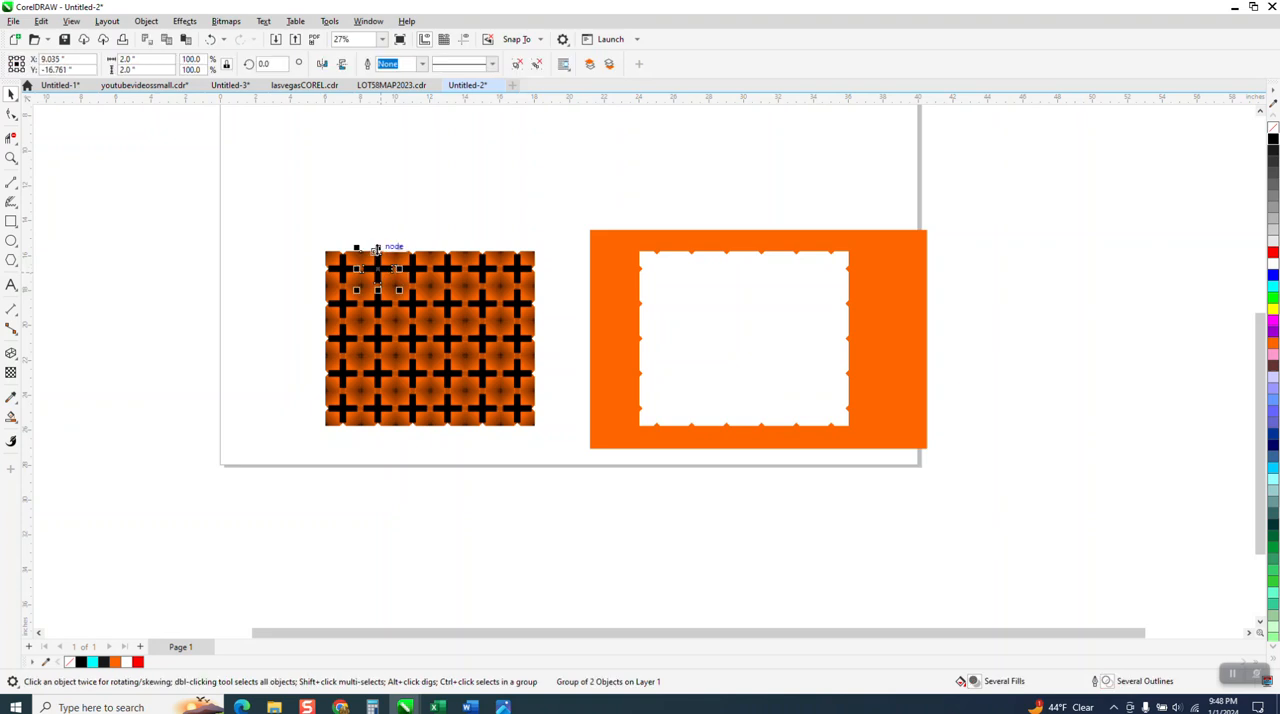
drag(316, 238, 569, 460)
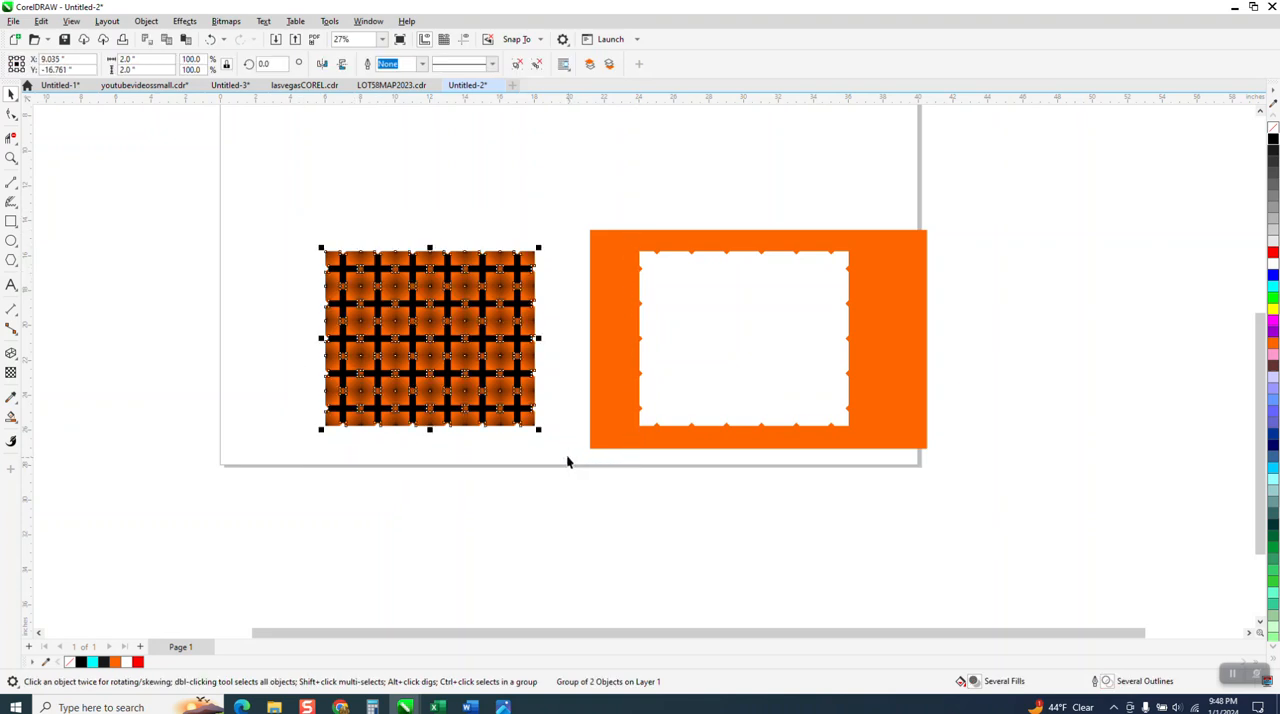
Set the nudge distance to 14 inches and nudge the pattern's upper-right tile up to Y -2.761 inches.
click(460, 158)
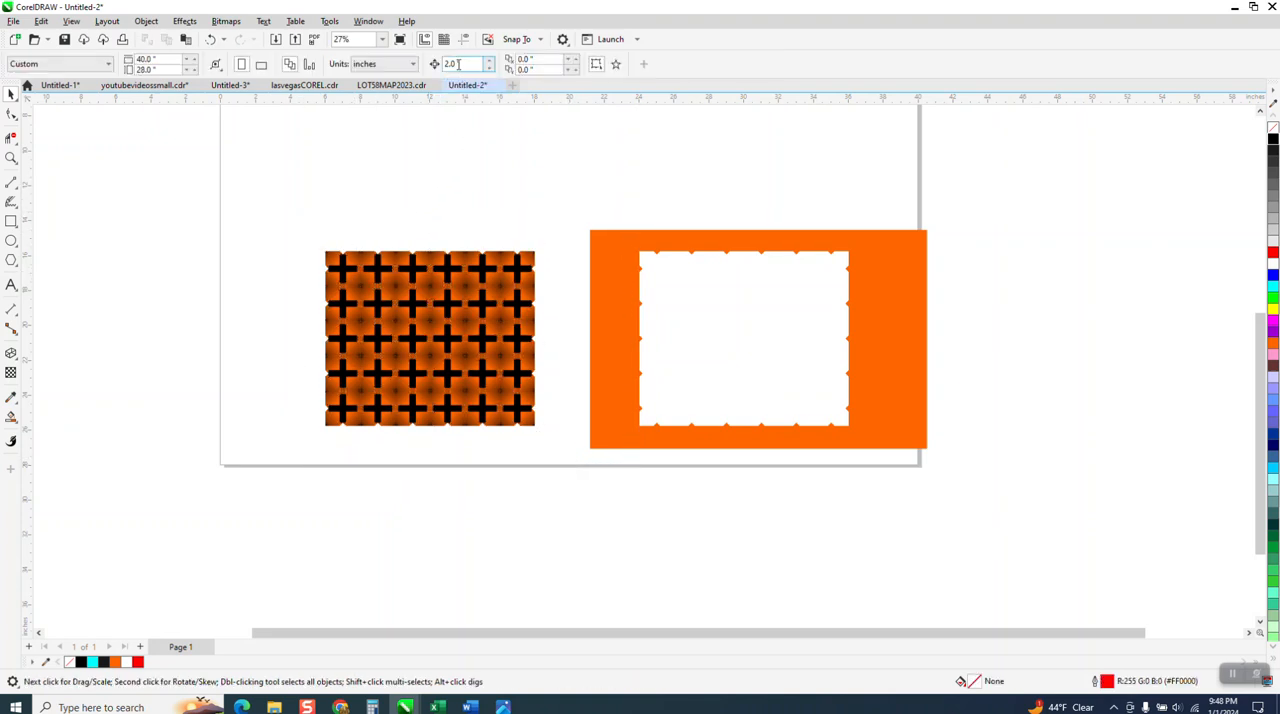
text(14)
click(529, 266)
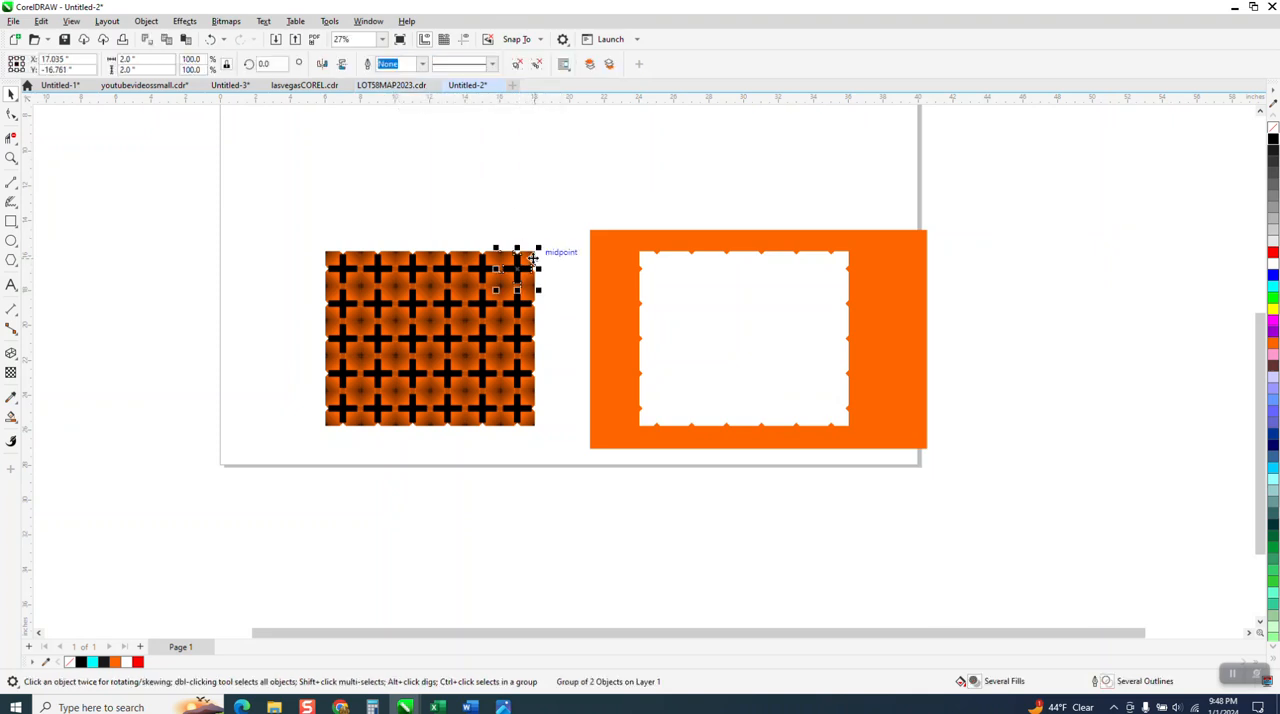
key(Up)
Nudge the exposed backing shape left to X -1.965 inches and return the corner tile to Y -16.761 inches.
click(527, 264)
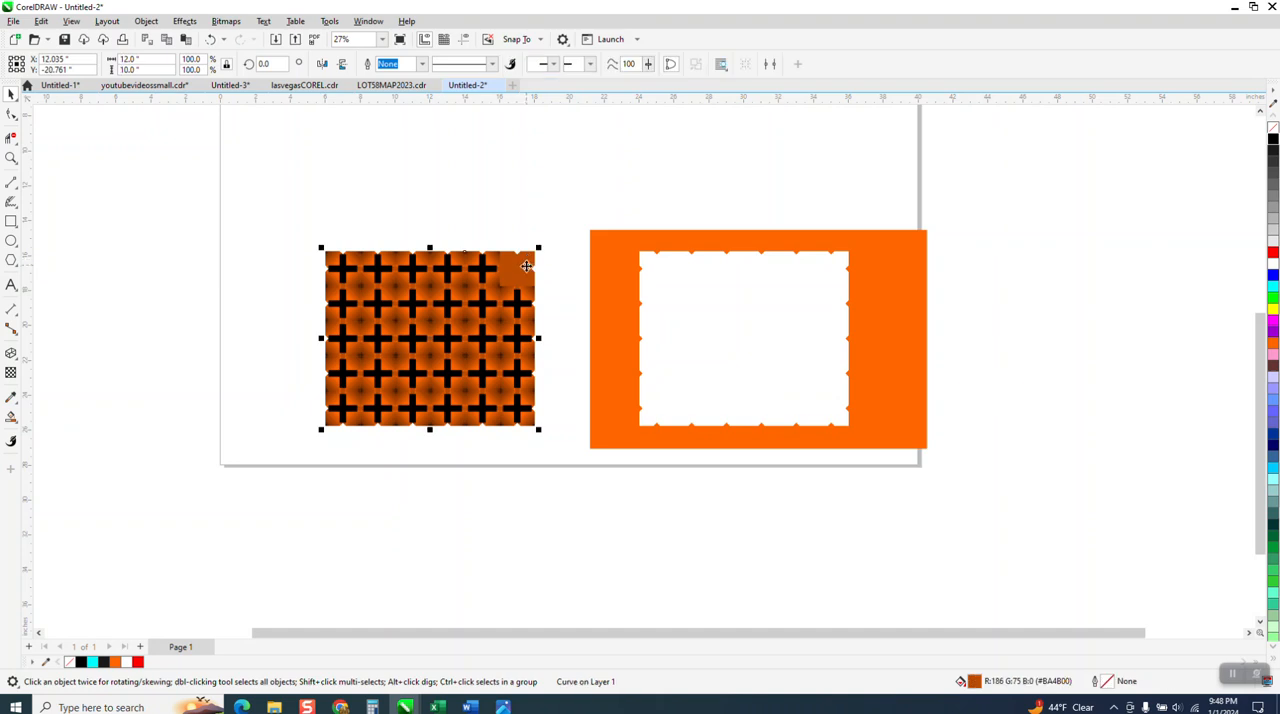
key(Left)
scroll(525, 266, down, 1)
click(527, 118)
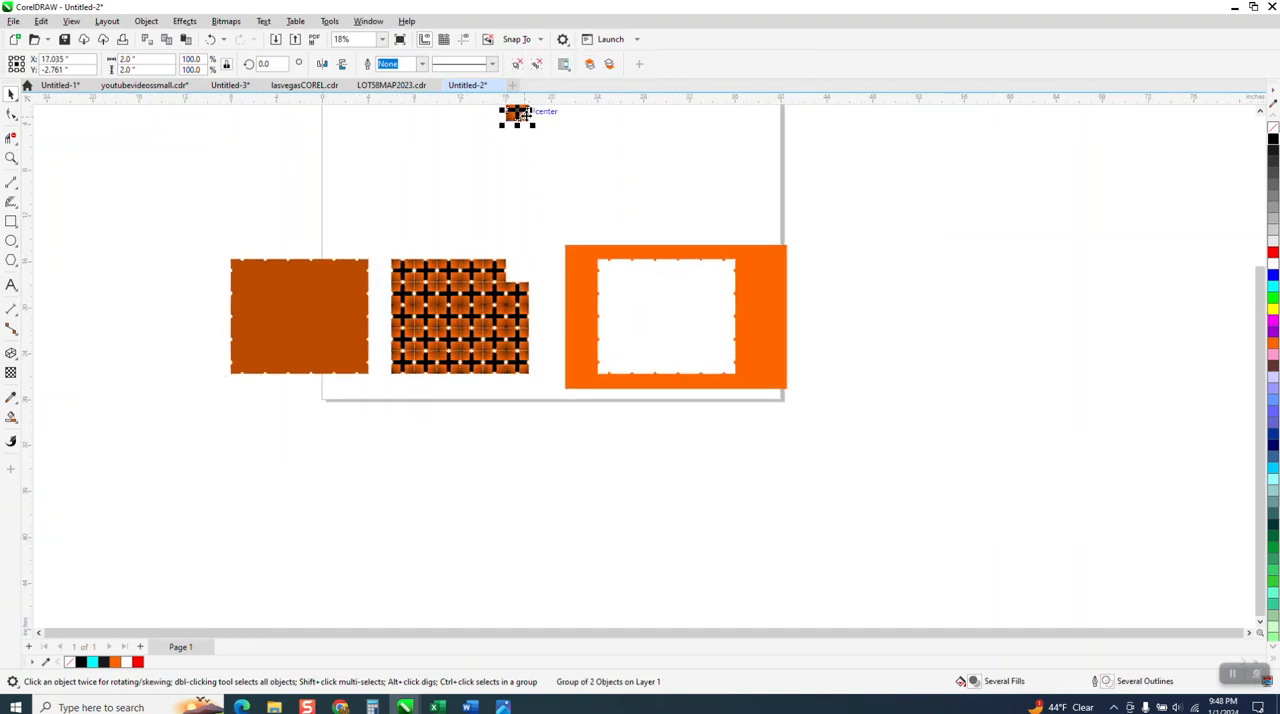
key(Down)
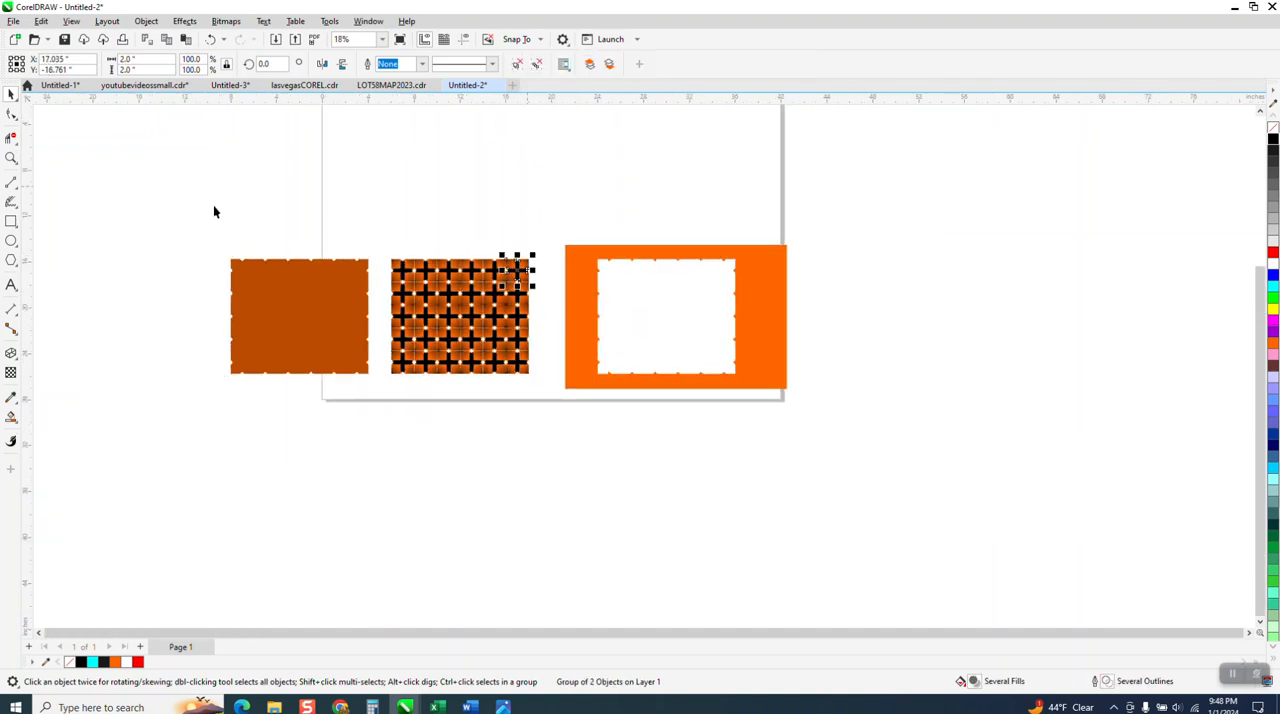
Remove the backing shape's dark orange fill and give it a red outline.
click(11, 158)
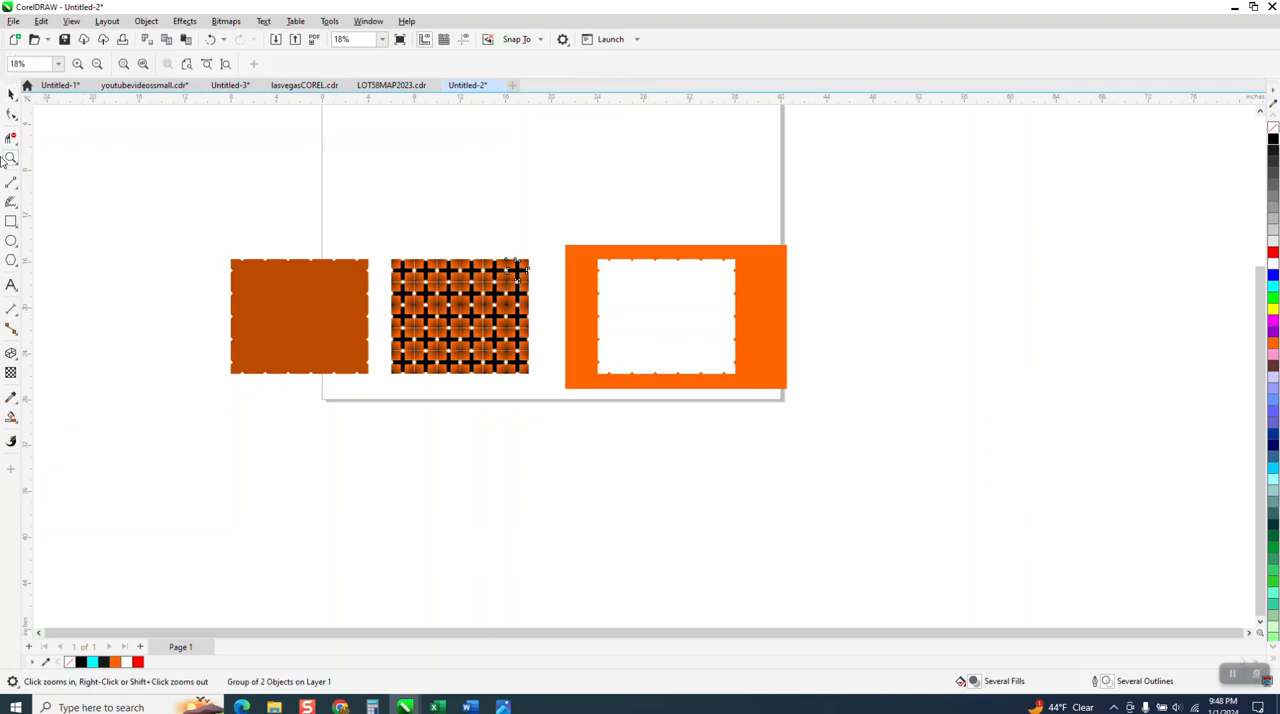
click(11, 95)
click(325, 320)
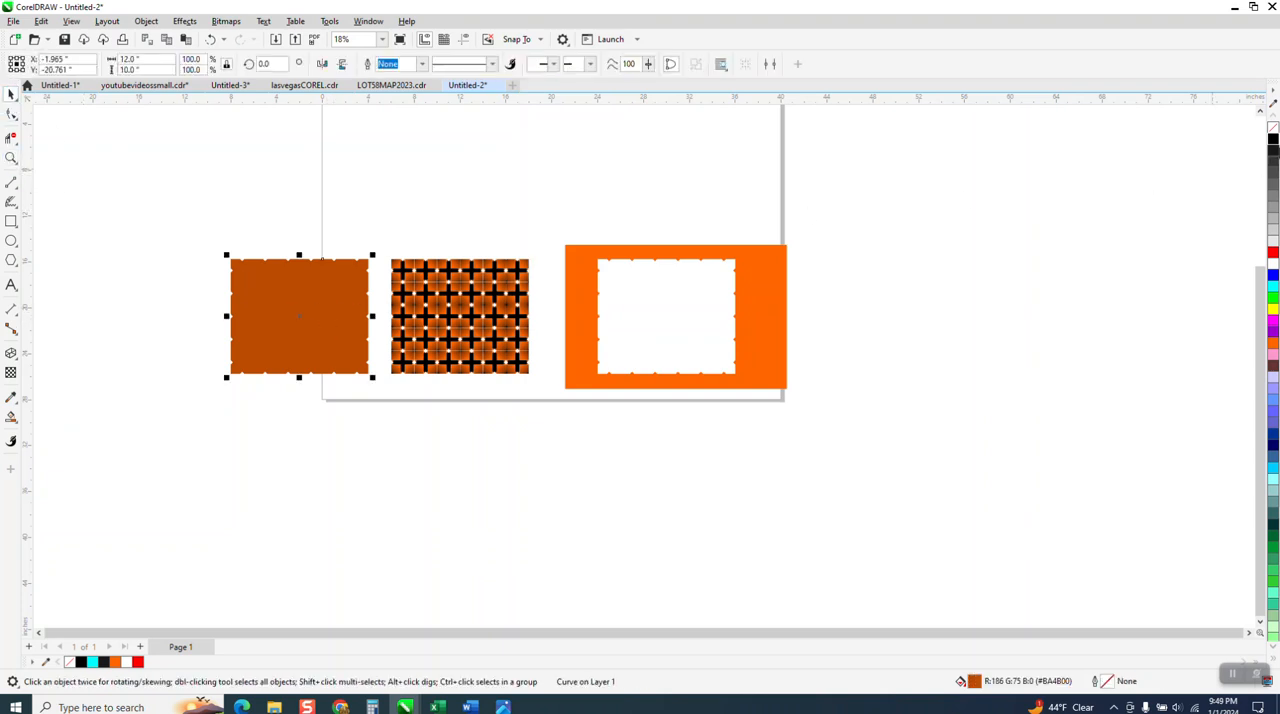
click(1273, 132)
right_click(1273, 253)
Set the Smart Fill tool's fill color to cyan.
click(11, 158)
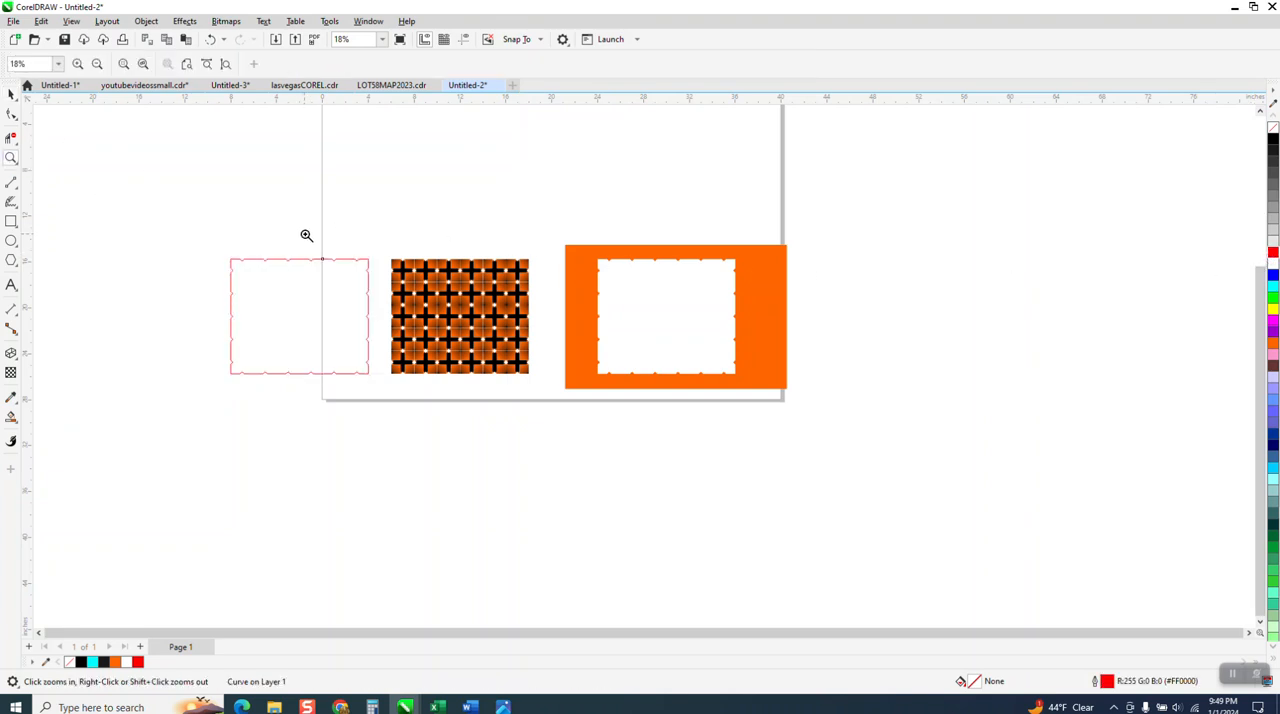
drag(306, 235, 696, 466)
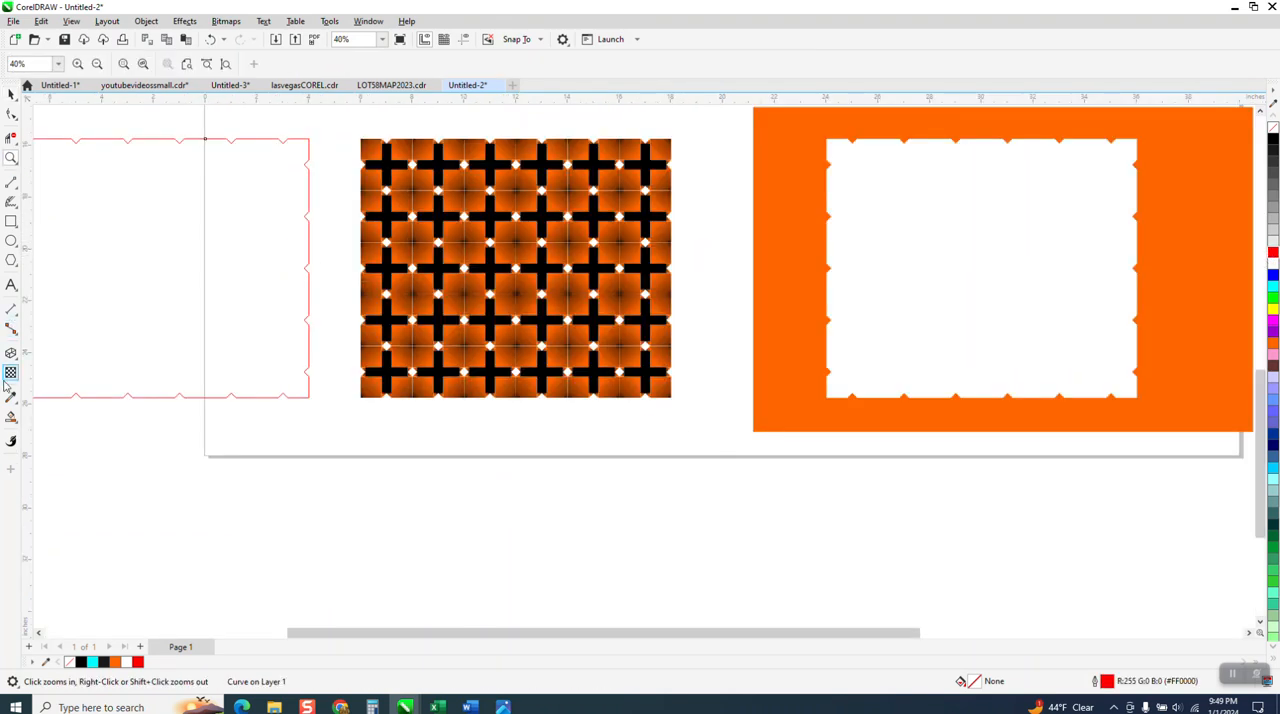
click(11, 416)
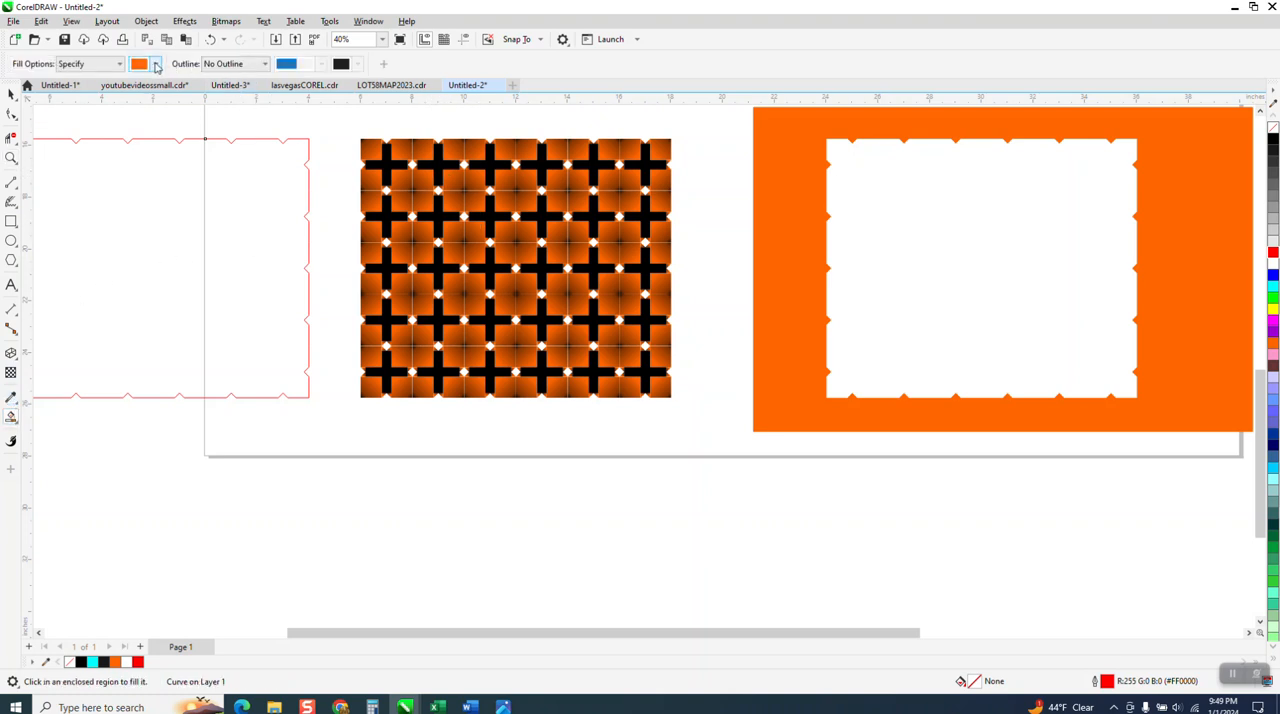
click(156, 64)
click(229, 148)
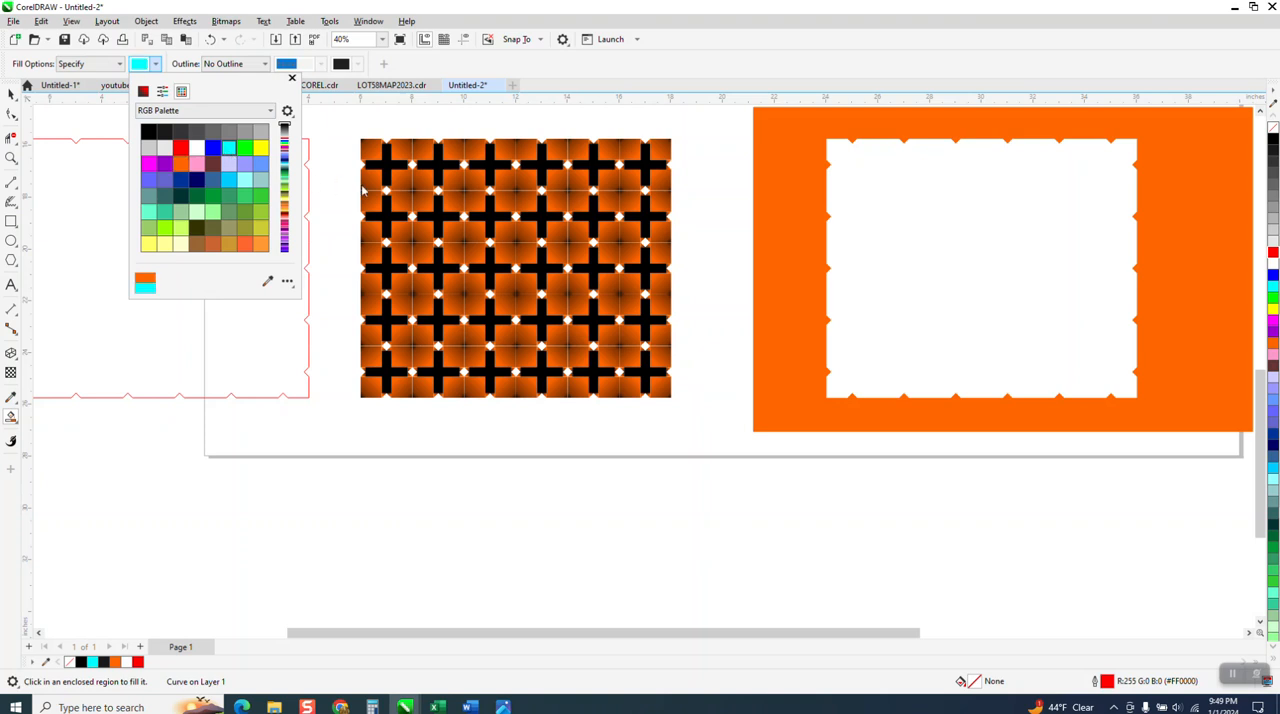
click(412, 166)
click(412, 164)
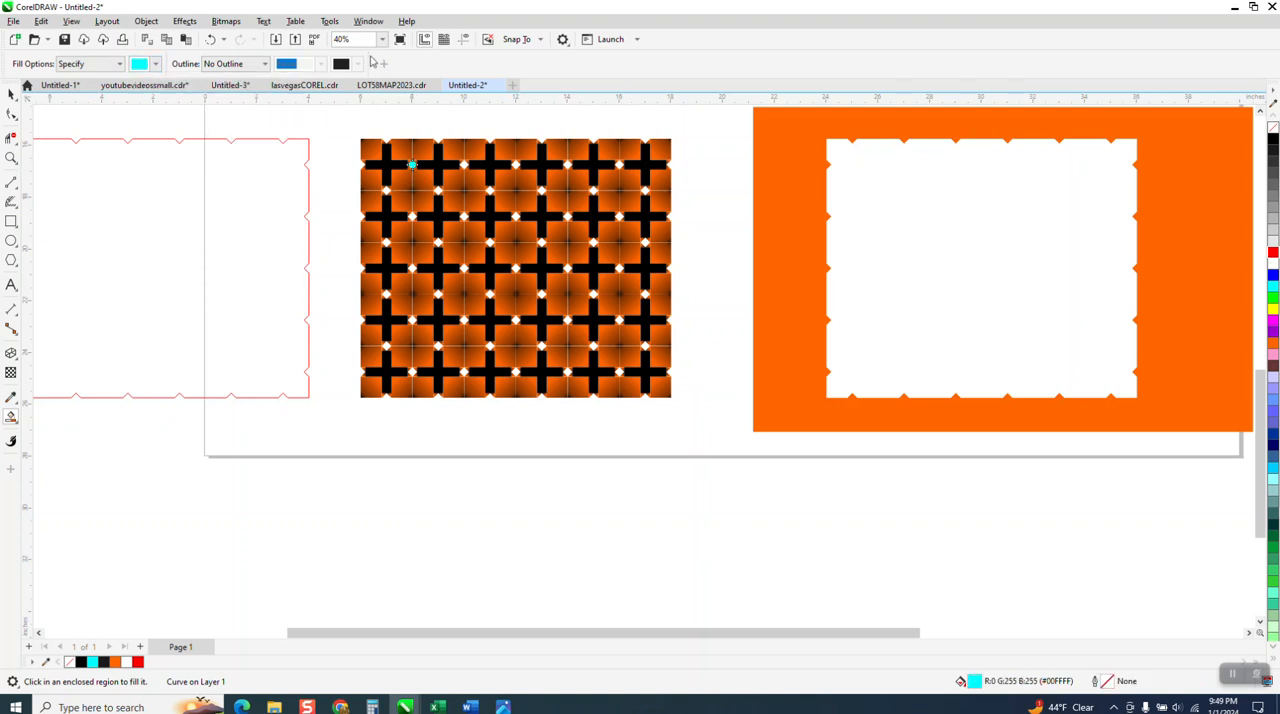
click(211, 39)
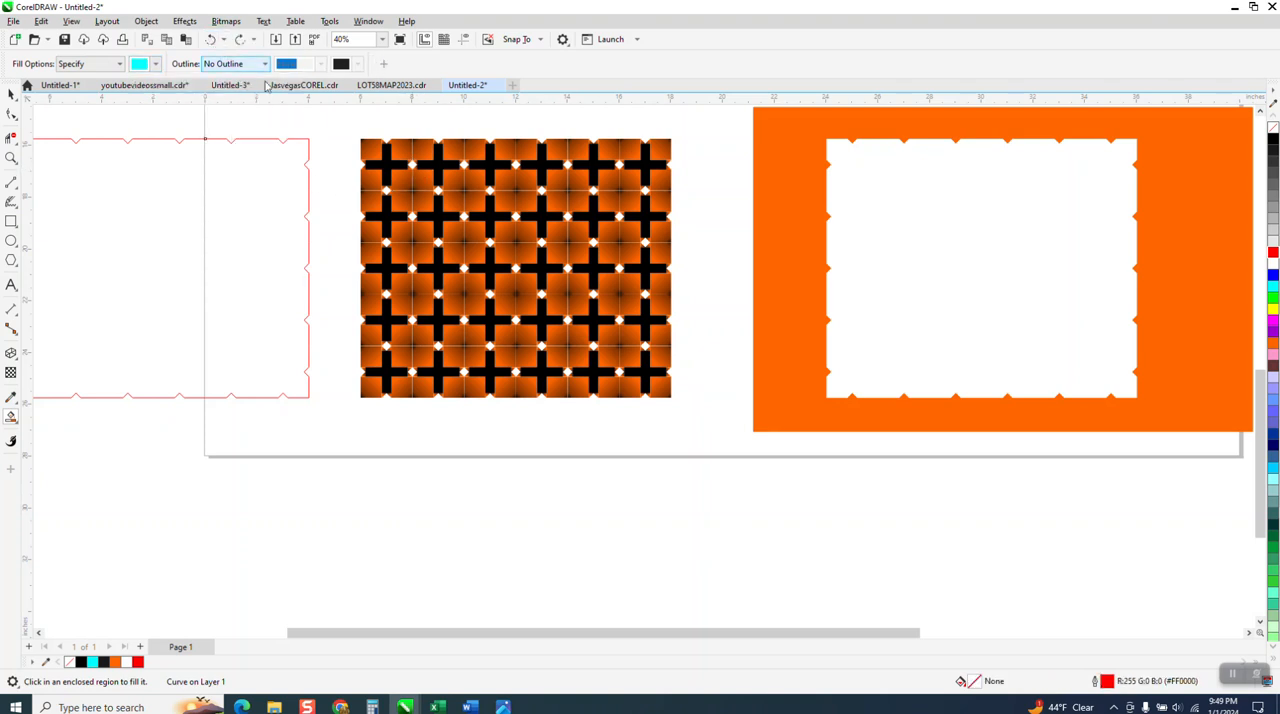
Select all tiles of the pattern and group them.
click(11, 93)
drag(361, 116, 694, 437)
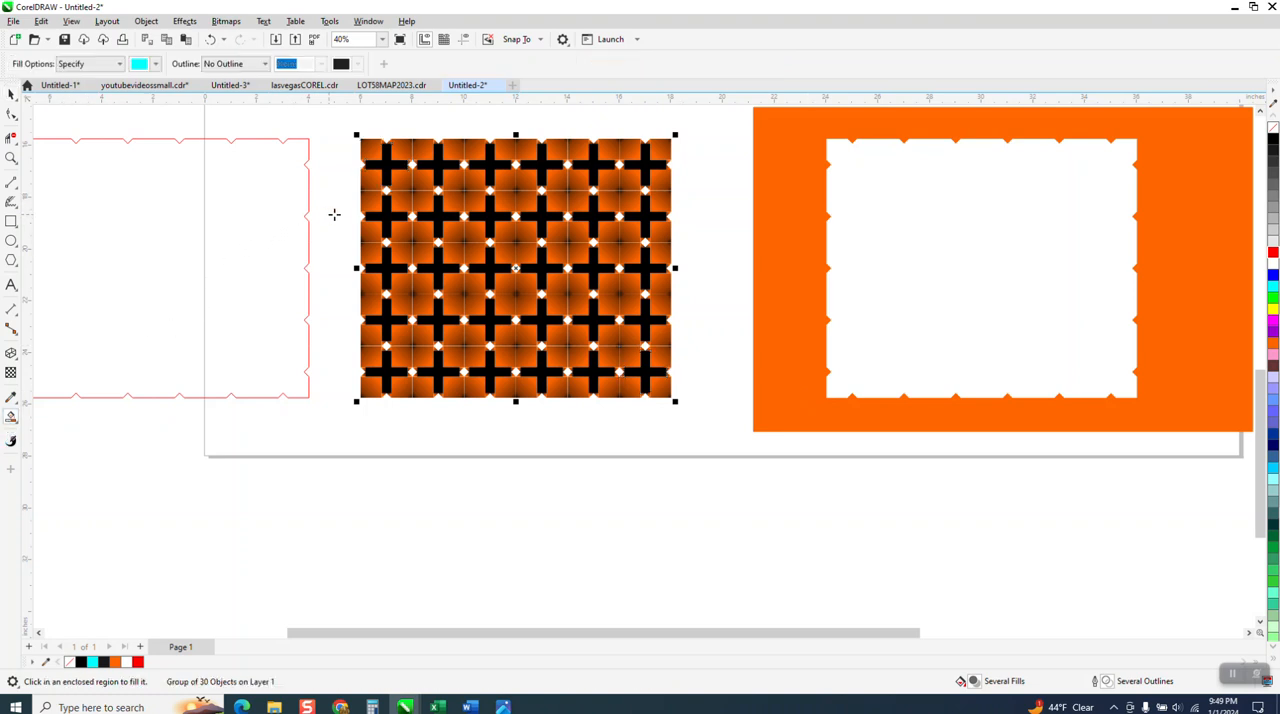
Smart-fill the five white diamond gaps in the tile pattern's uppermost full row with cyan.
click(11, 157)
drag(360, 143, 737, 437)
click(11, 417)
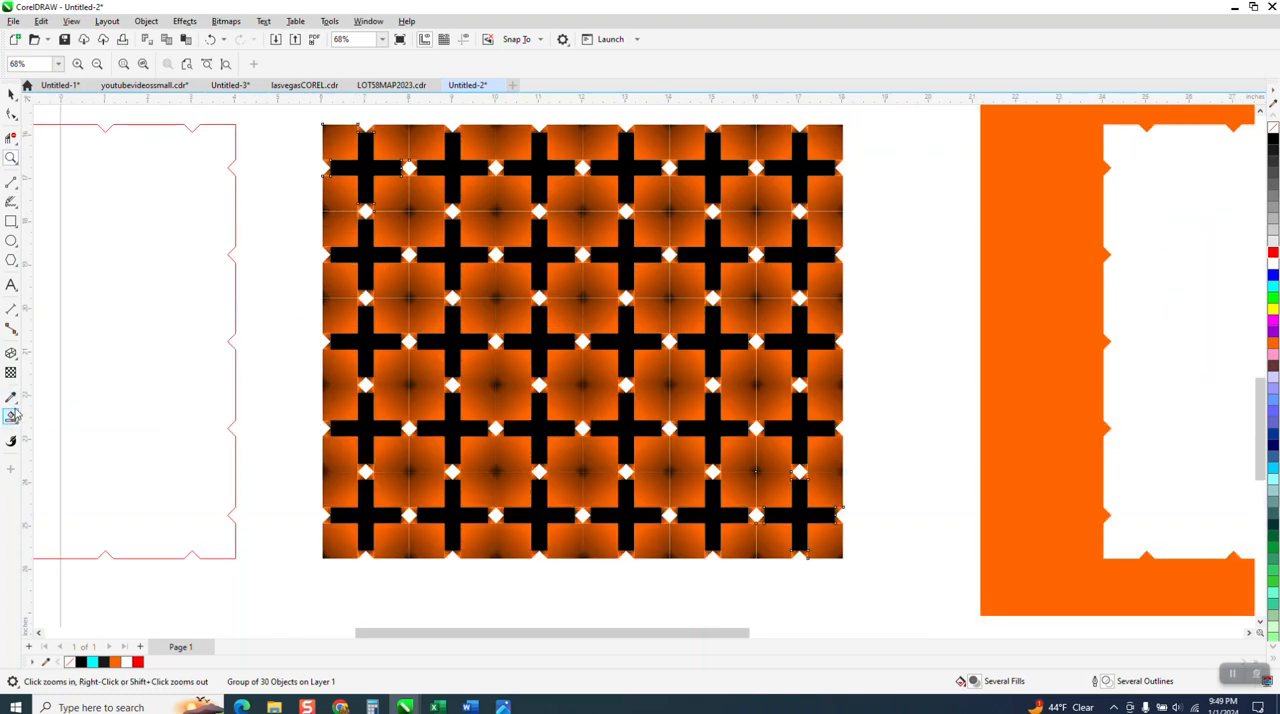
click(409, 168)
click(496, 168)
click(582, 168)
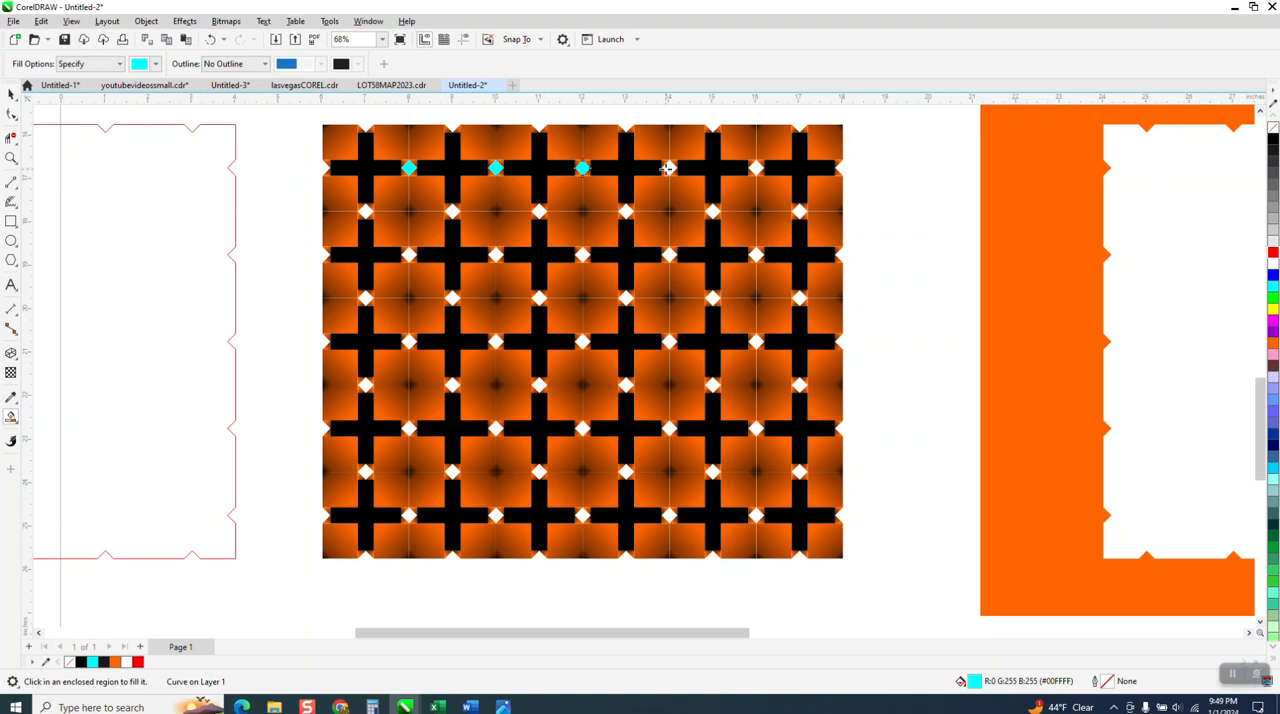
click(671, 168)
click(757, 168)
Fill the six diamond gaps in the pattern's second row with cyan.
click(798, 211)
click(713, 211)
click(626, 211)
click(539, 211)
click(452, 211)
click(366, 211)
Fill all diamond gaps in the pattern's third and fourth rows with cyan.
click(410, 254)
click(365, 298)
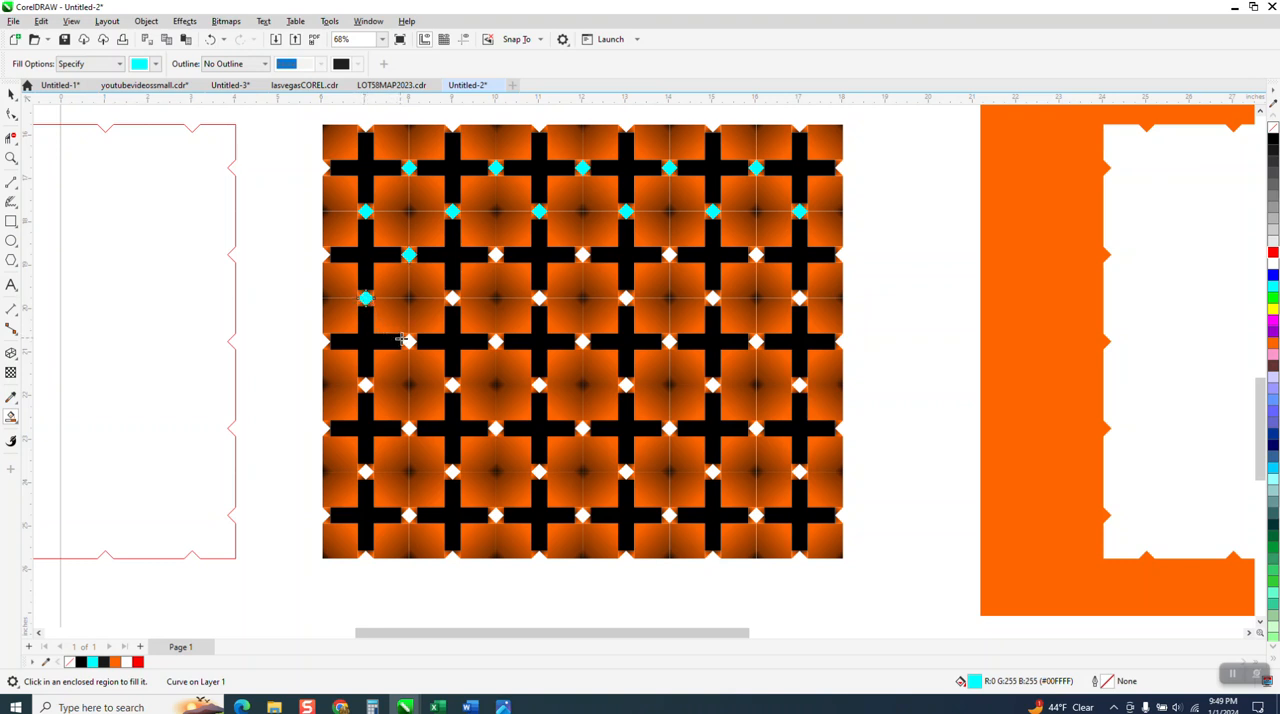
click(451, 299)
click(496, 254)
click(539, 297)
click(582, 255)
click(668, 256)
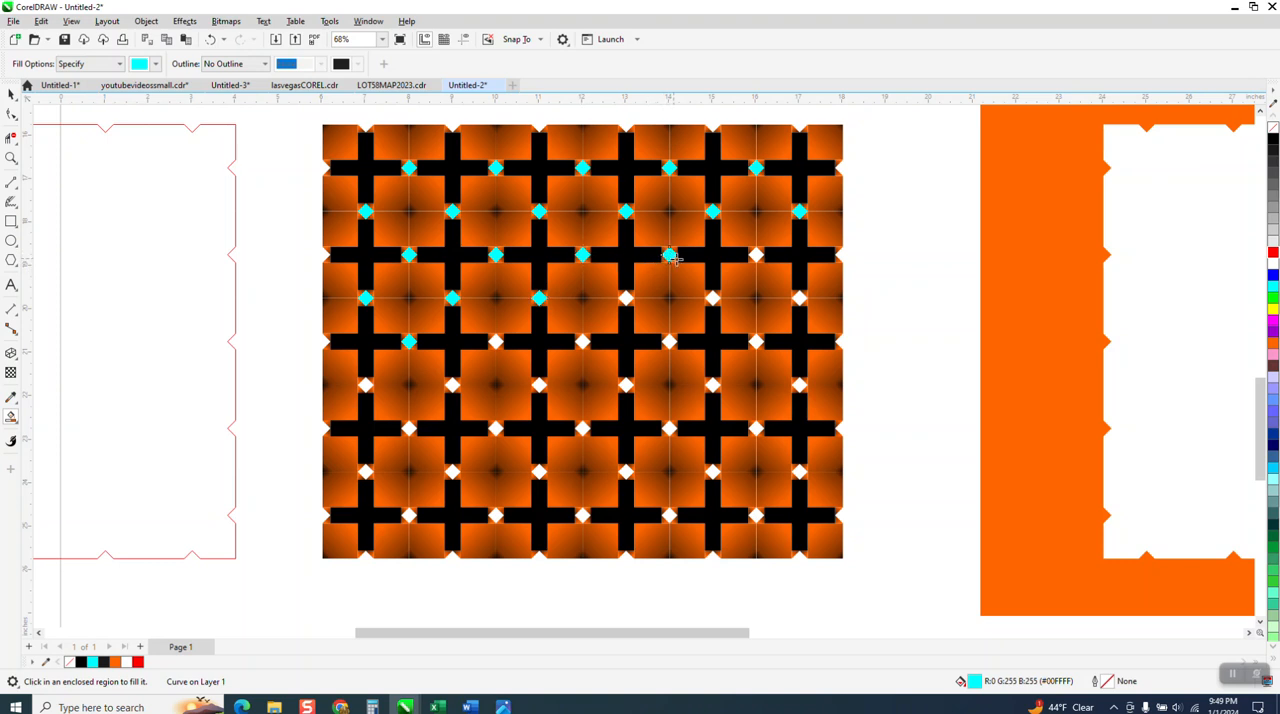
click(757, 255)
click(799, 297)
click(712, 297)
click(627, 299)
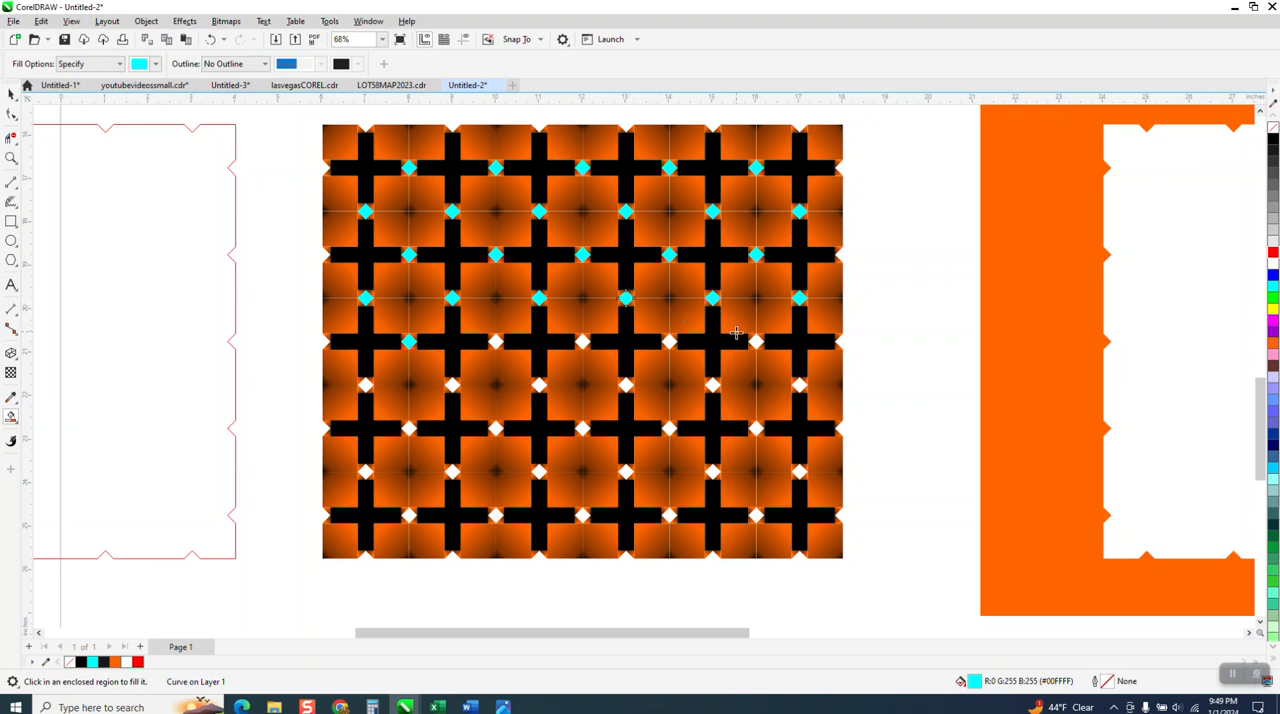
Fill the remaining diamond gaps in the pattern's fifth row with cyan.
click(757, 341)
click(582, 341)
click(496, 341)
Fill all diamond gaps in the pattern's sixth and seventh rows with cyan.
click(366, 385)
click(409, 428)
click(452, 385)
click(539, 385)
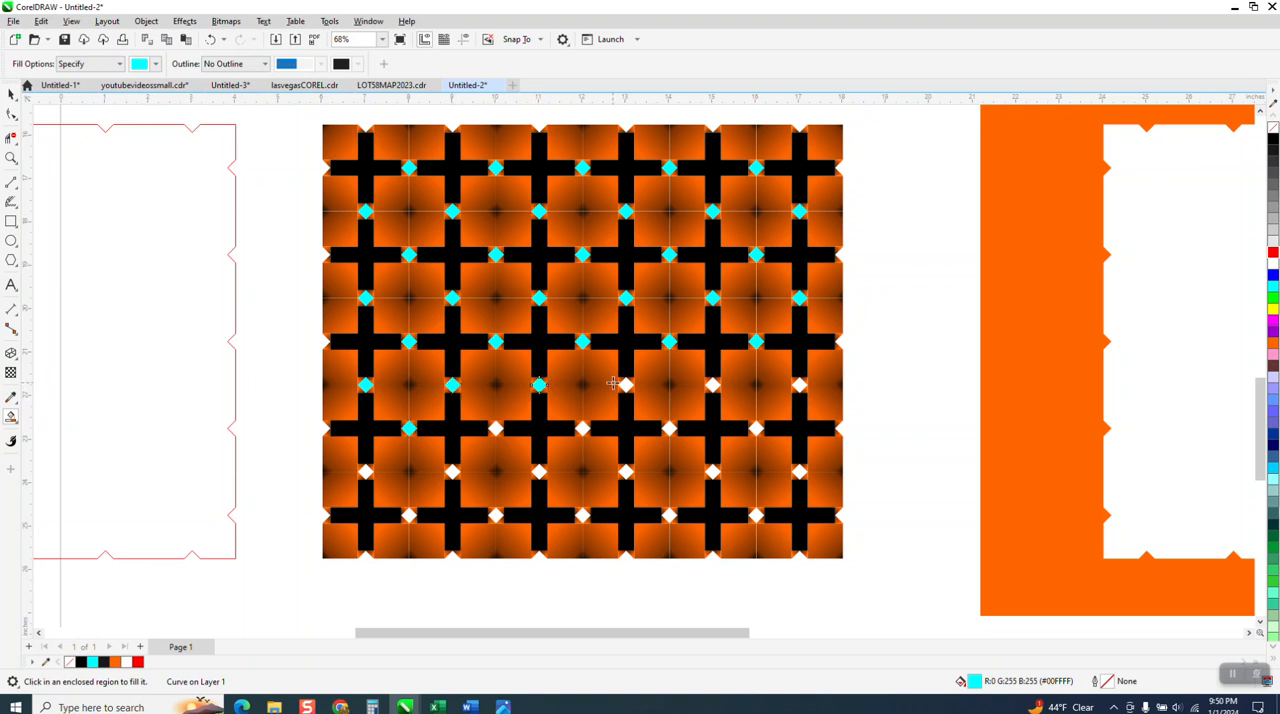
click(626, 385)
click(713, 385)
click(799, 385)
click(756, 428)
click(669, 428)
click(582, 428)
click(495, 428)
Fill the diamond gaps in the pattern's last two rows with cyan.
click(409, 516)
click(452, 471)
click(495, 515)
click(539, 472)
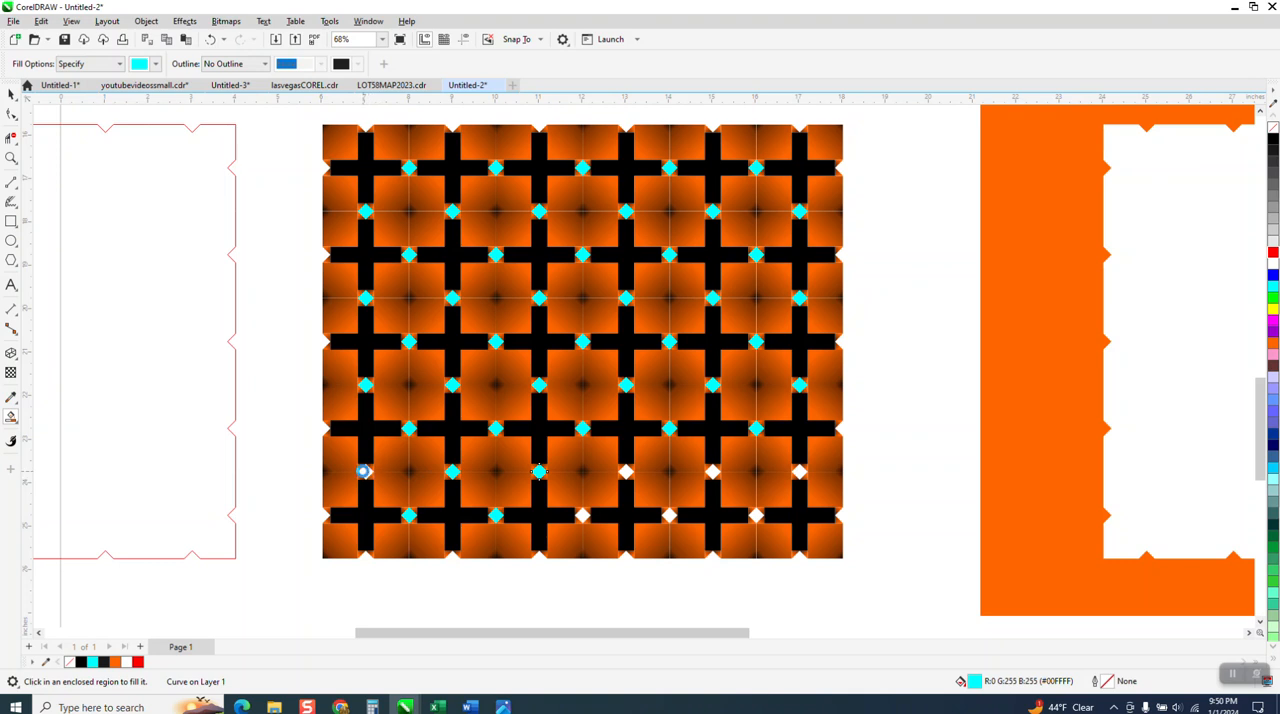
click(626, 472)
click(582, 515)
click(669, 516)
click(712, 472)
click(758, 515)
click(799, 472)
Nudge the grouped tile pattern up to Y -6.761 inches, clear of the cyan diamonds.
scroll(605, 505, down, 1)
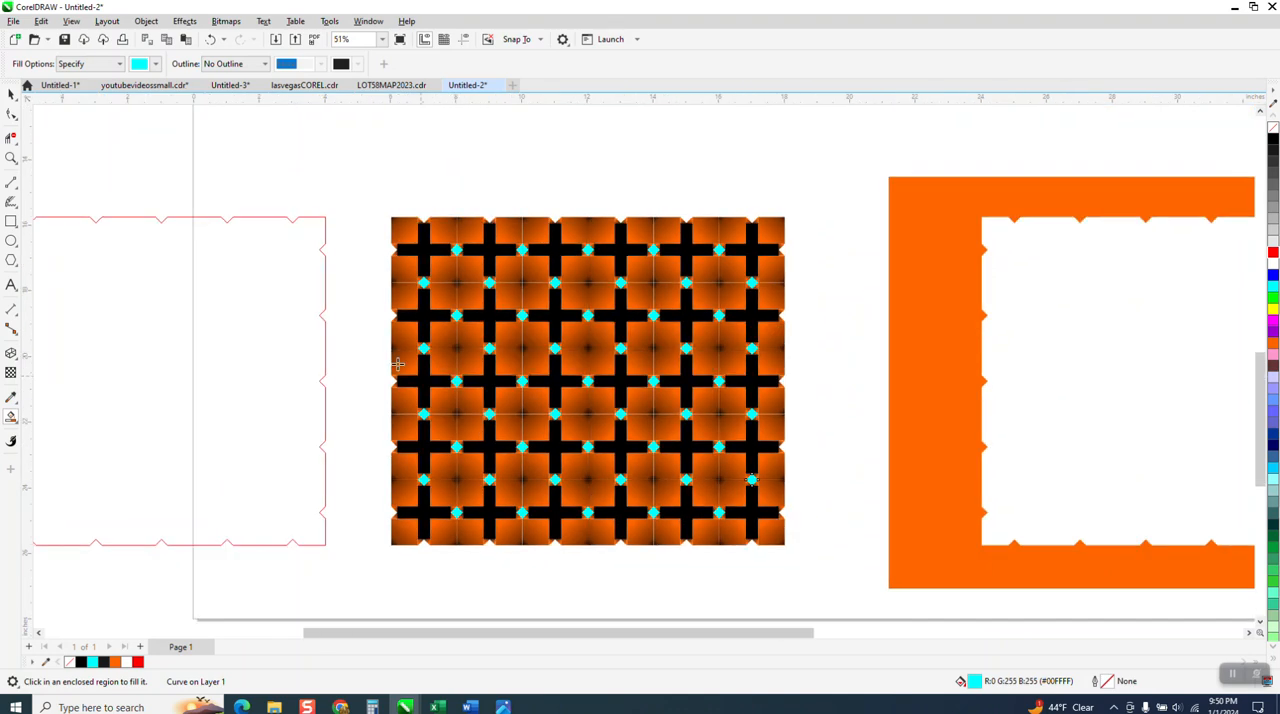
scroll(355, 455, down, 2)
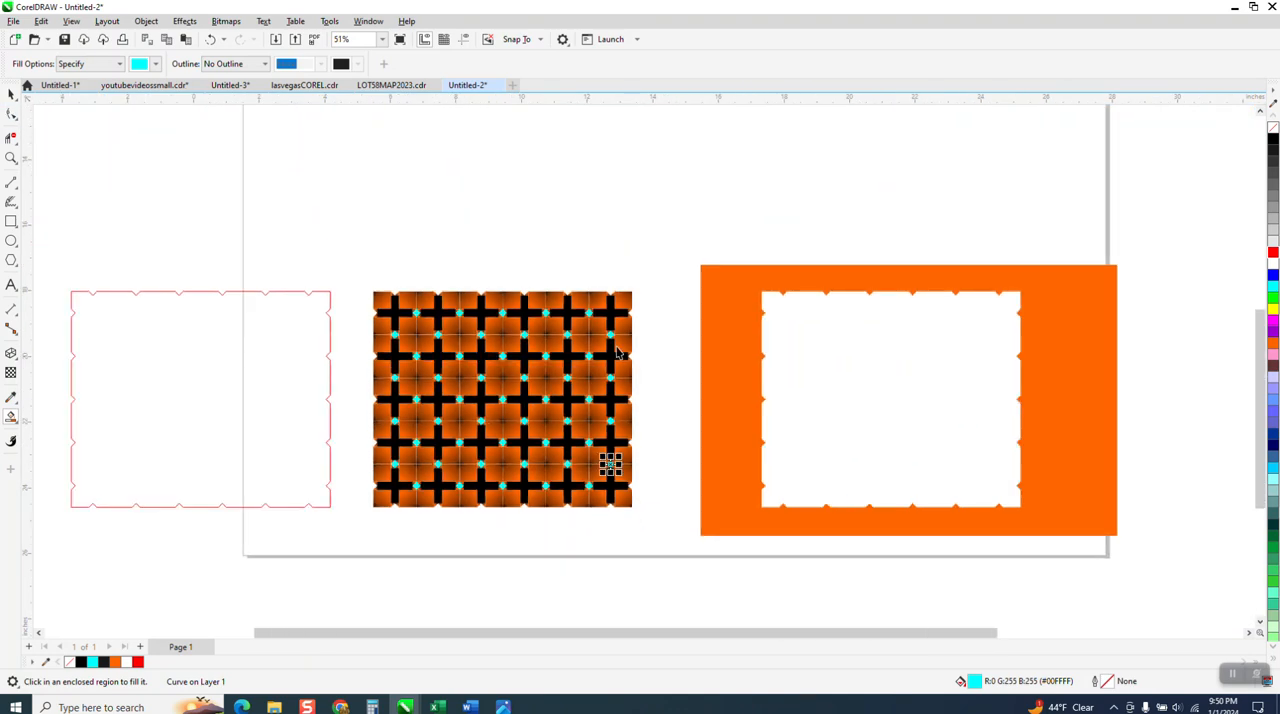
key(space)
click(626, 310)
key(Up)
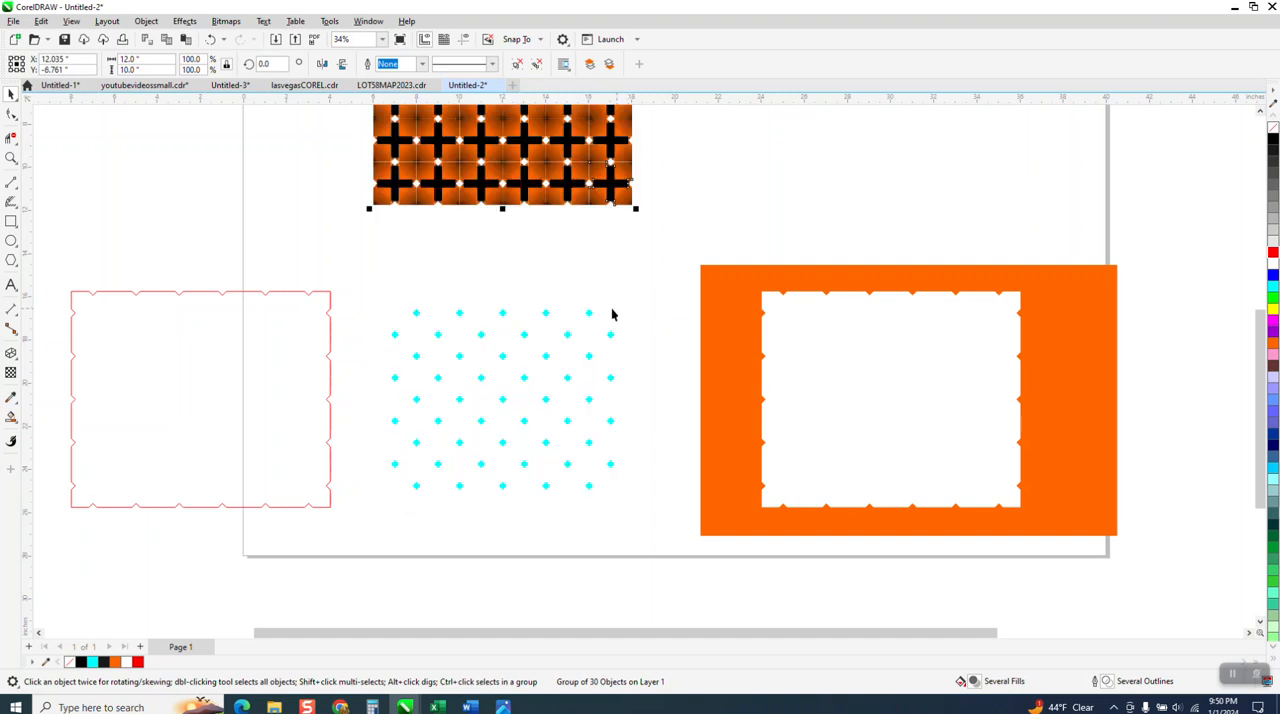
Give all the cyan diamonds no fill and a black hairline outline, and nudge them left to X -1.965 inches inside the red outline.
drag(651, 557, 651, 557)
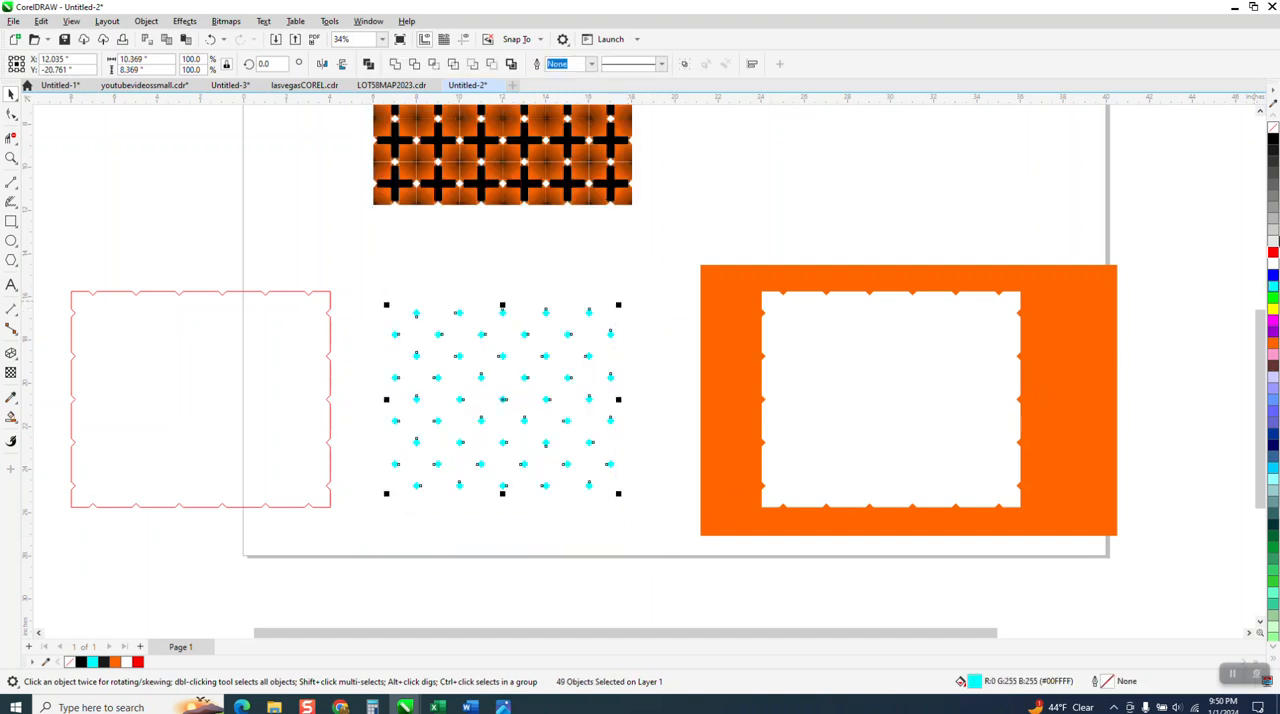
click(1273, 128)
right_click(1273, 139)
key(Left)
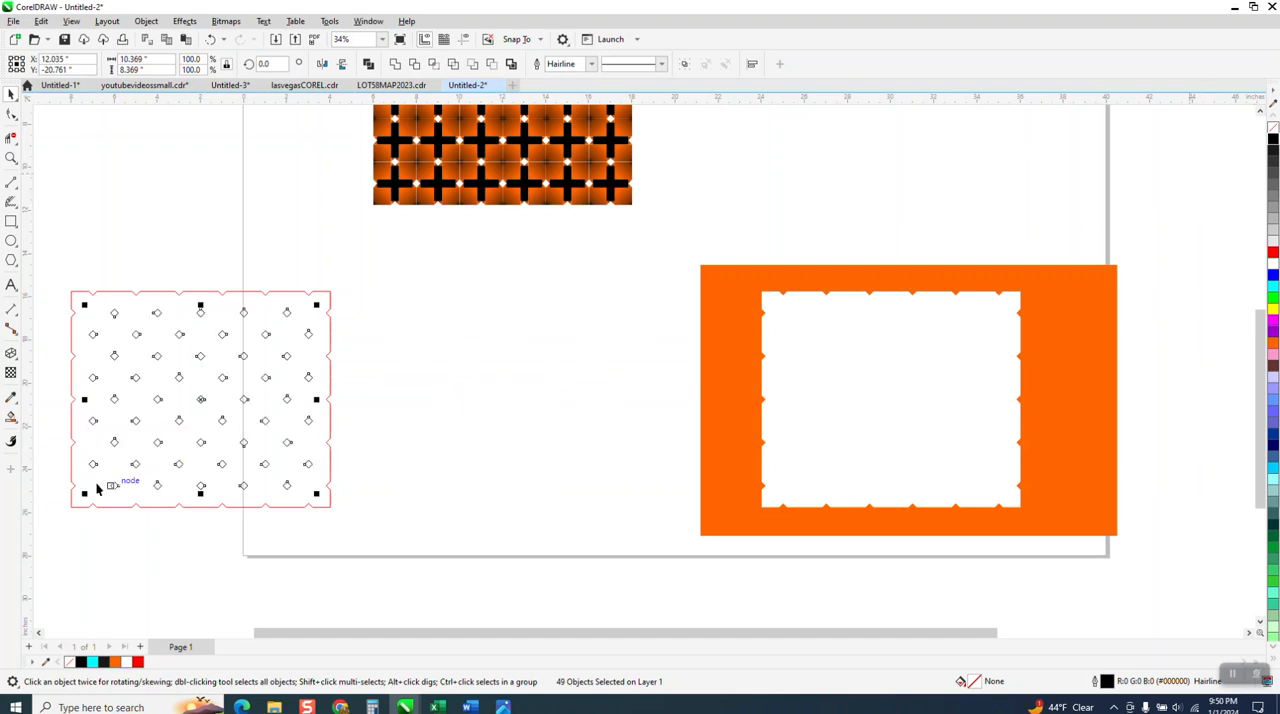
Smart-fill the area between the red outline and the diamonds with orange.
click(11, 417)
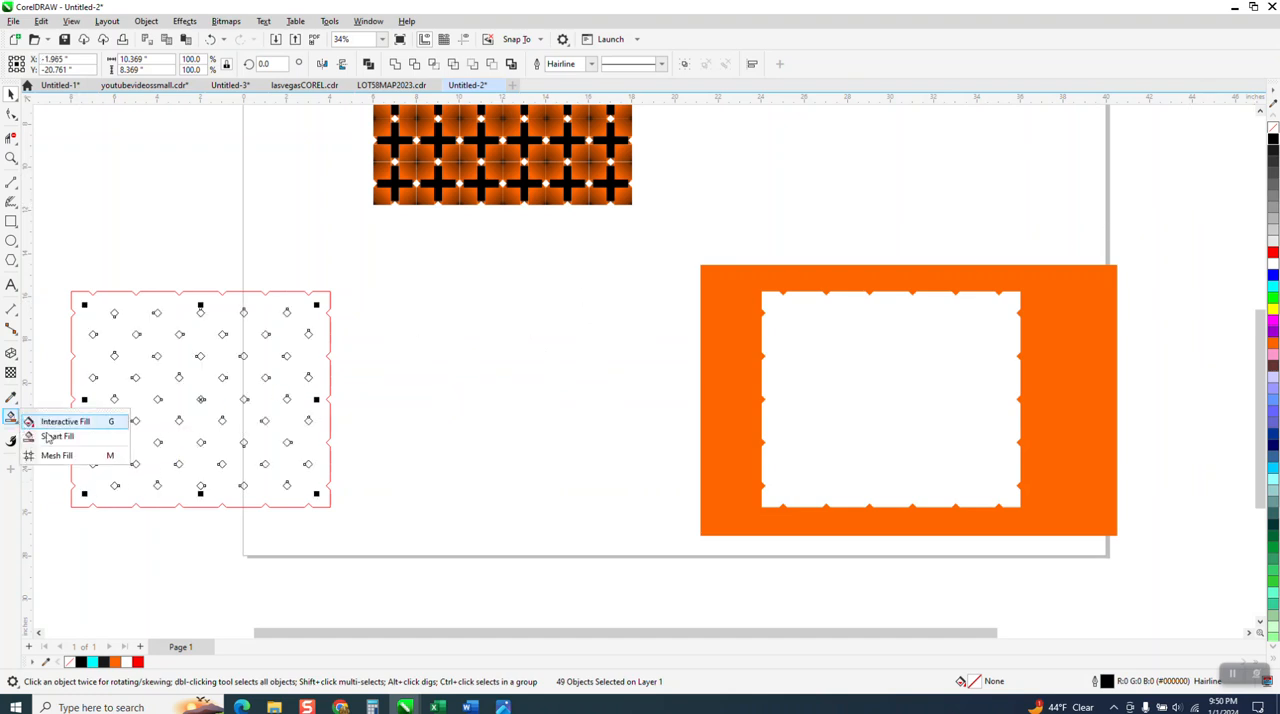
click(50, 437)
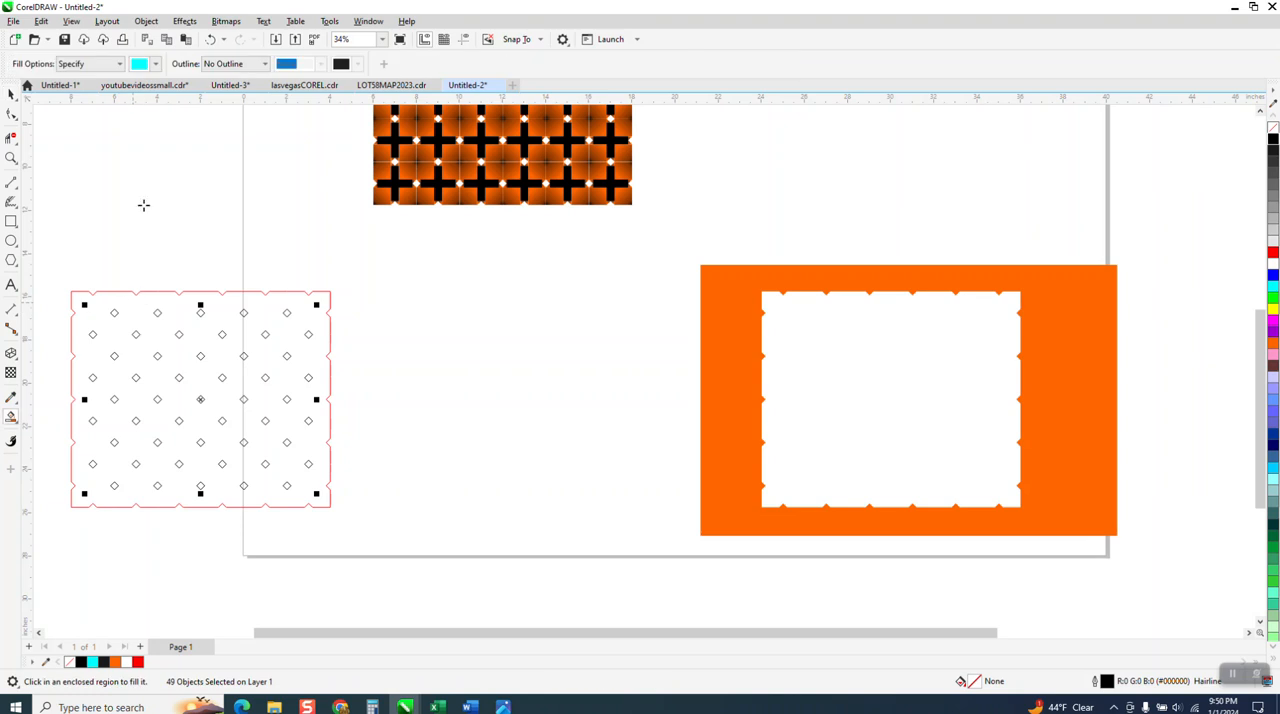
click(156, 64)
click(183, 170)
click(166, 316)
click(166, 316)
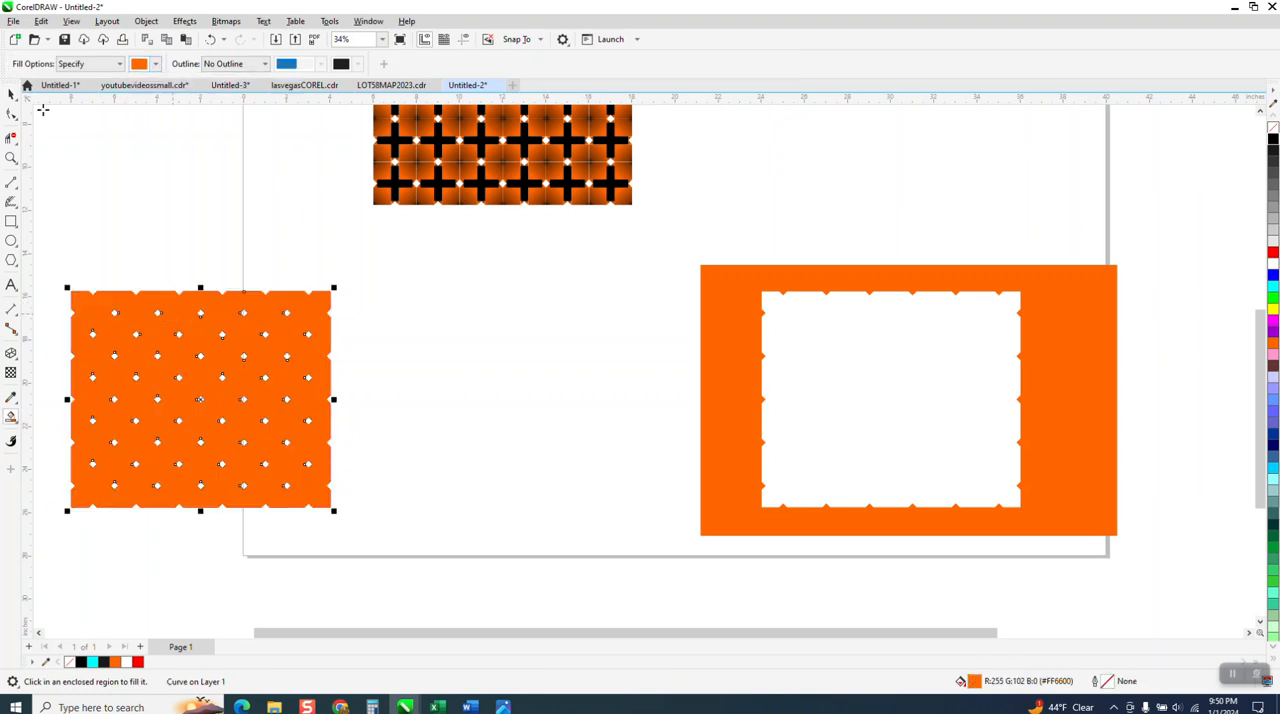
Darken the new perforated shape's orange fill to #BA4B00 by mixing in black.
click(11, 93)
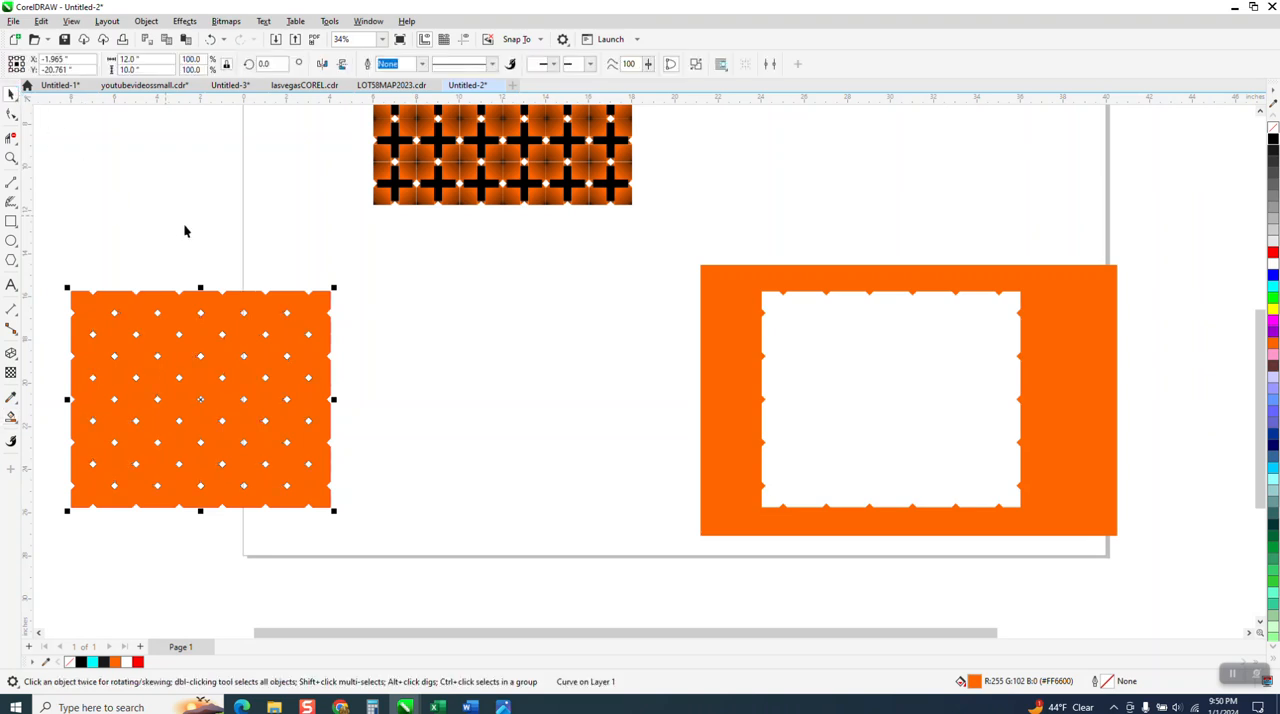
ctrl+click(1273, 141)
ctrl+click(1273, 141)
ctrl+click(1273, 141)
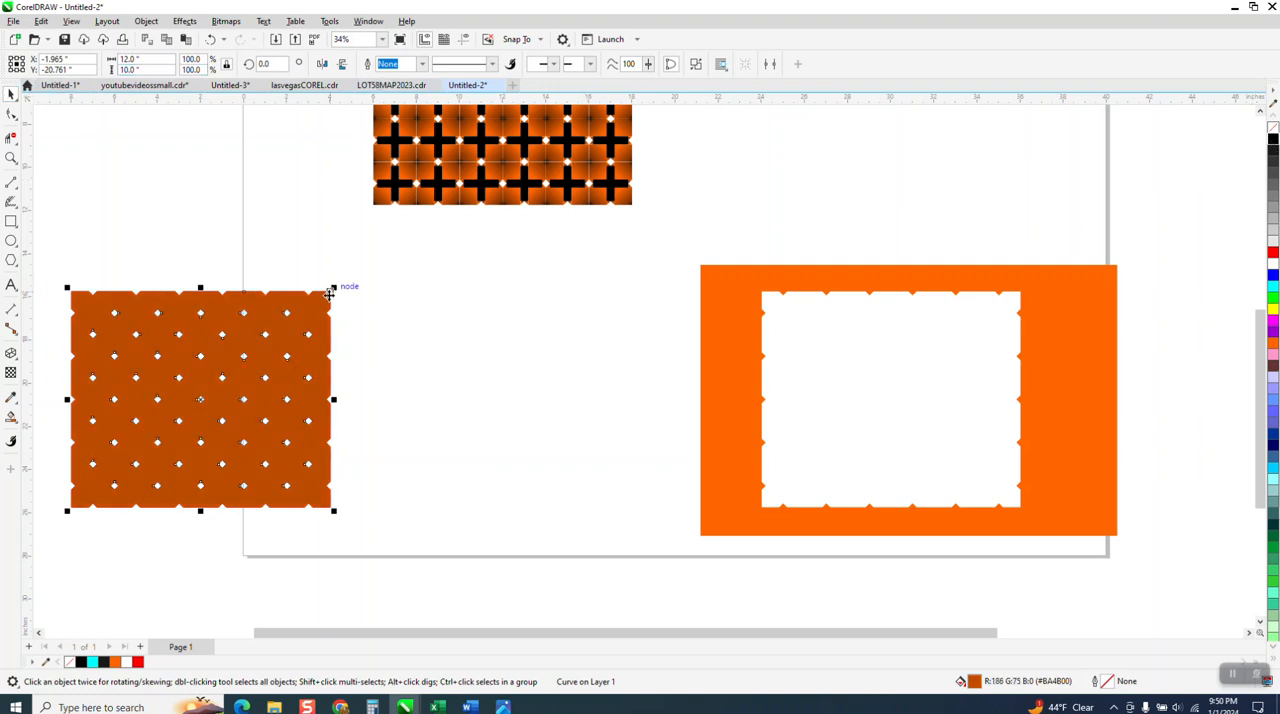
Nudge the dark orange perforated shape right to X 12.035 inches, off the outlined shapes.
click(328, 314)
click(332, 300)
key(Right)
Move the tile group down to Y -20.761 inches over the dark orange shape and bring it to the front.
click(470, 202)
key(Right)
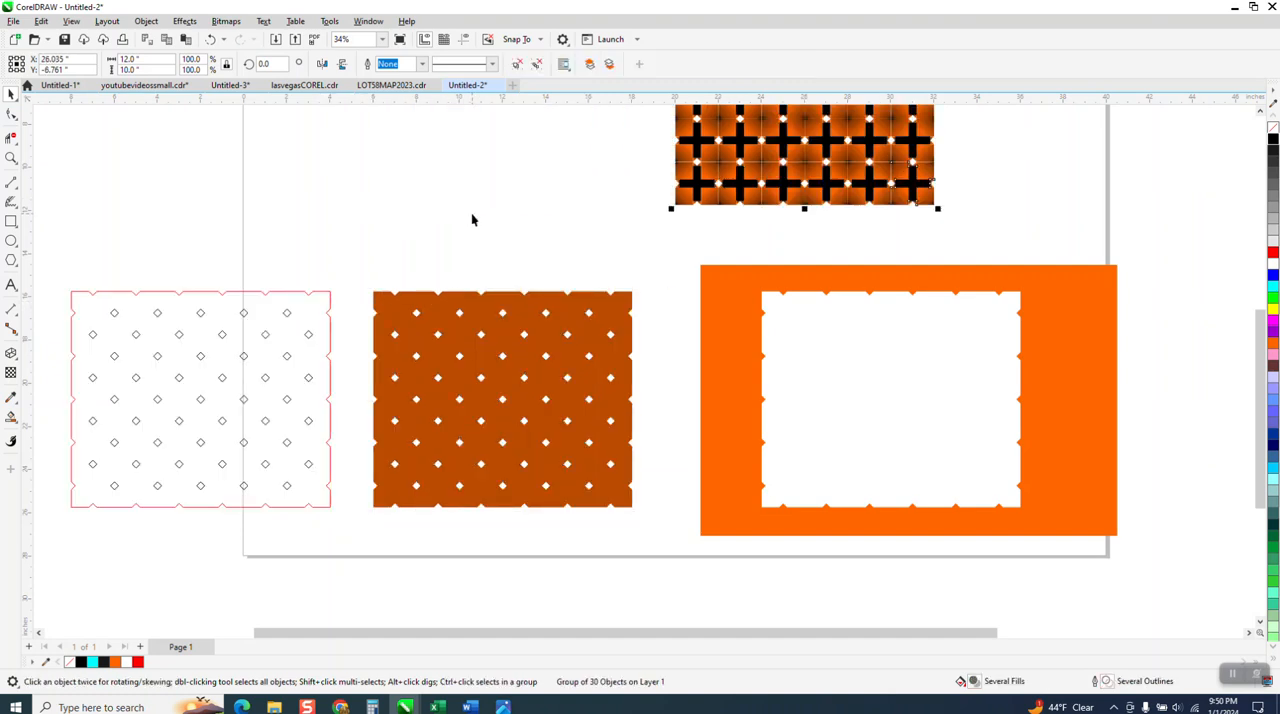
key(Left)
key(Down)
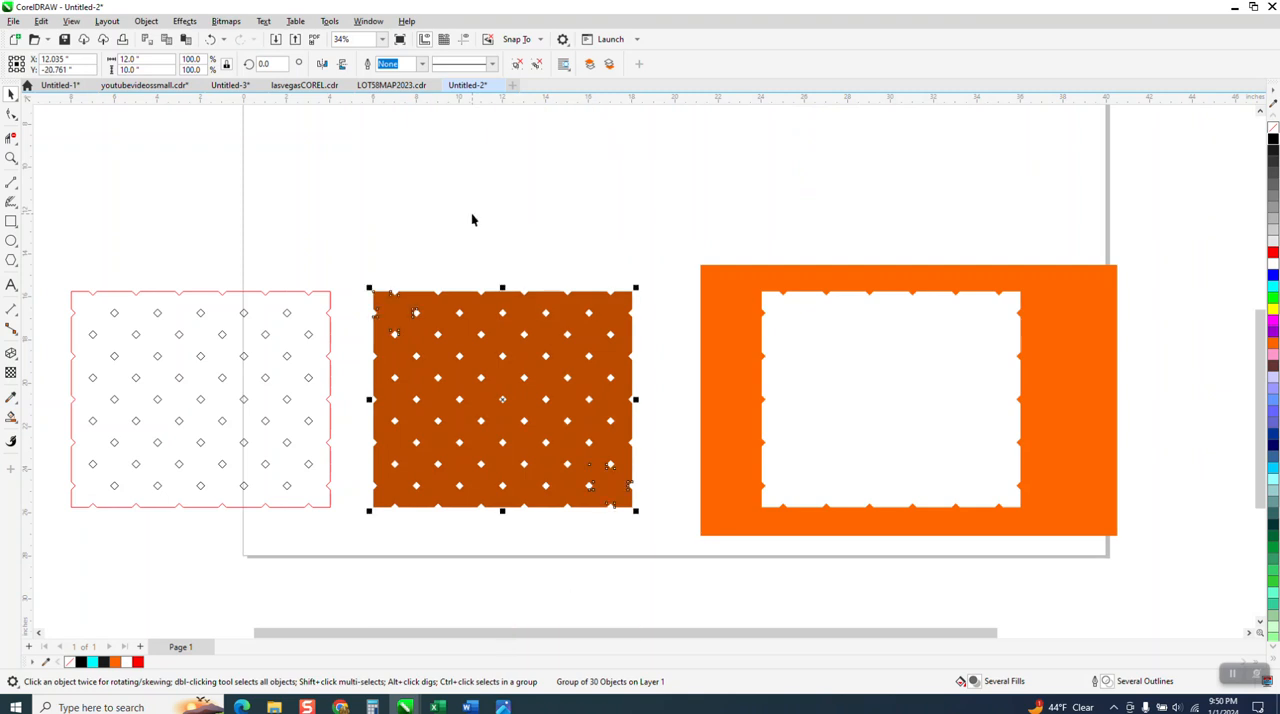
click(146, 21)
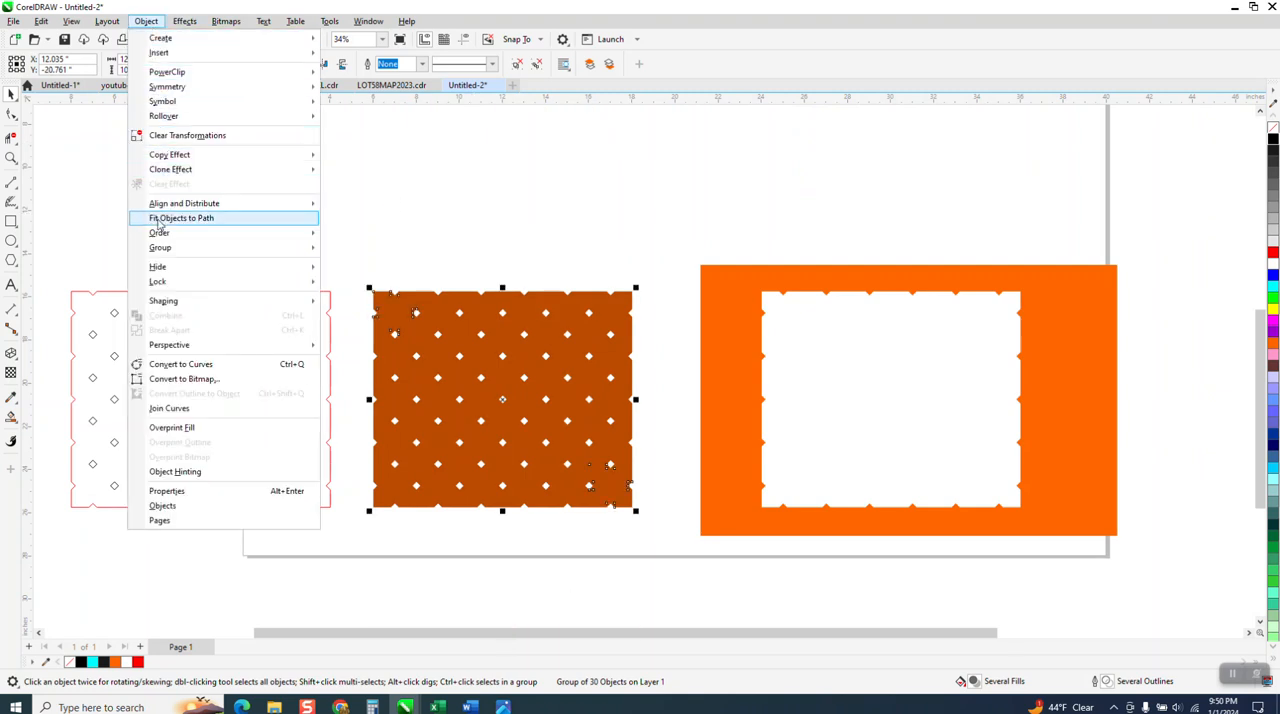
mouse_move(157, 234)
click(345, 236)
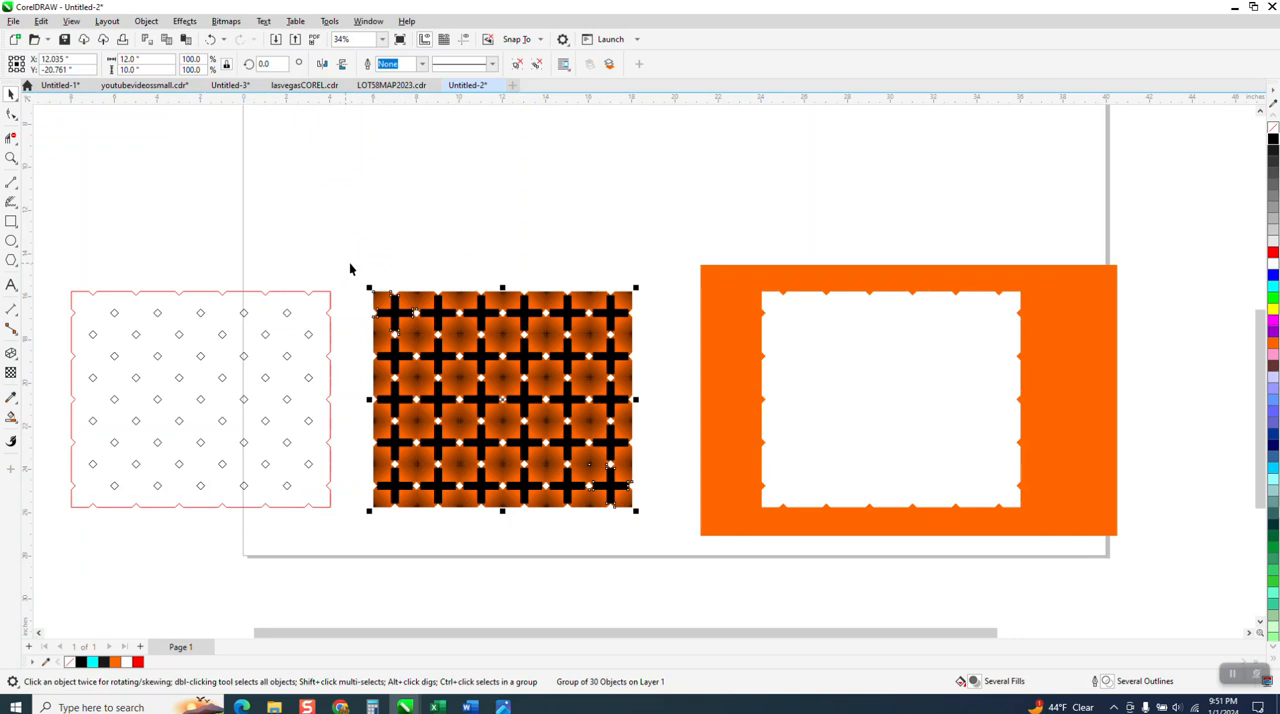
Examine the tile seams up close against the dark orange backing.
click(11, 158)
drag(426, 292, 477, 325)
scroll(477, 325, down, 10)
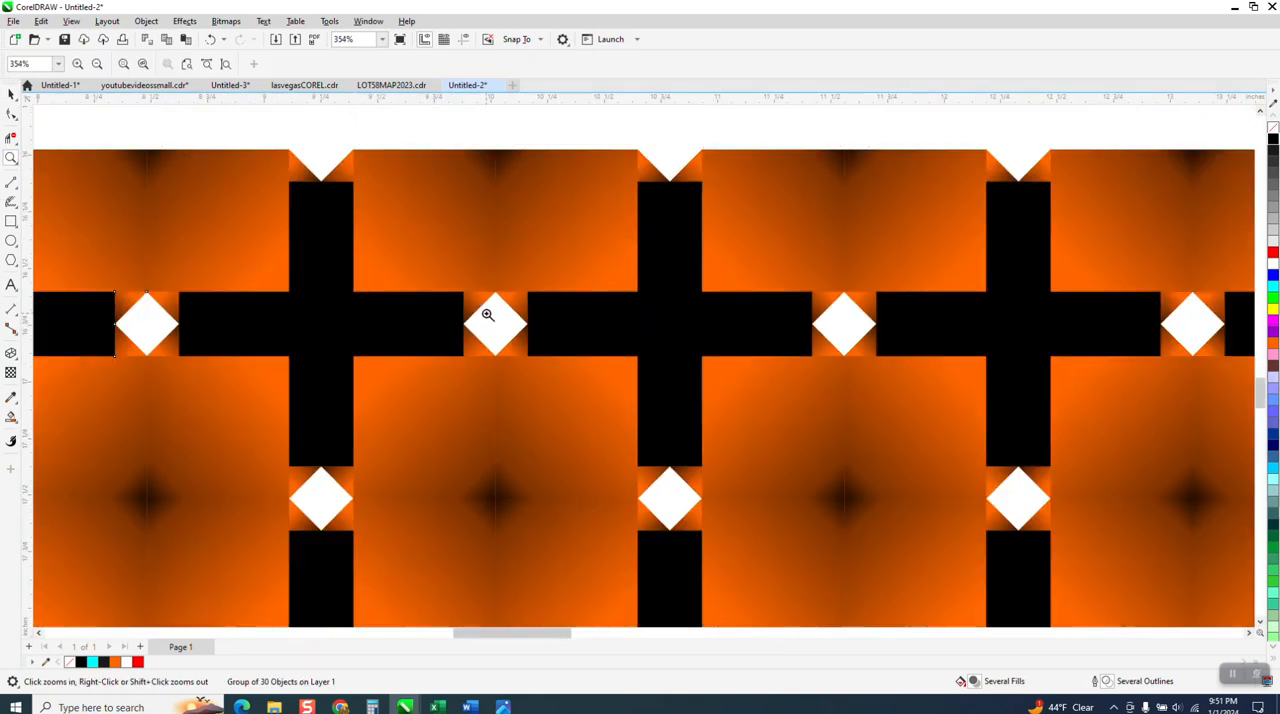
scroll(483, 430, down, 2)
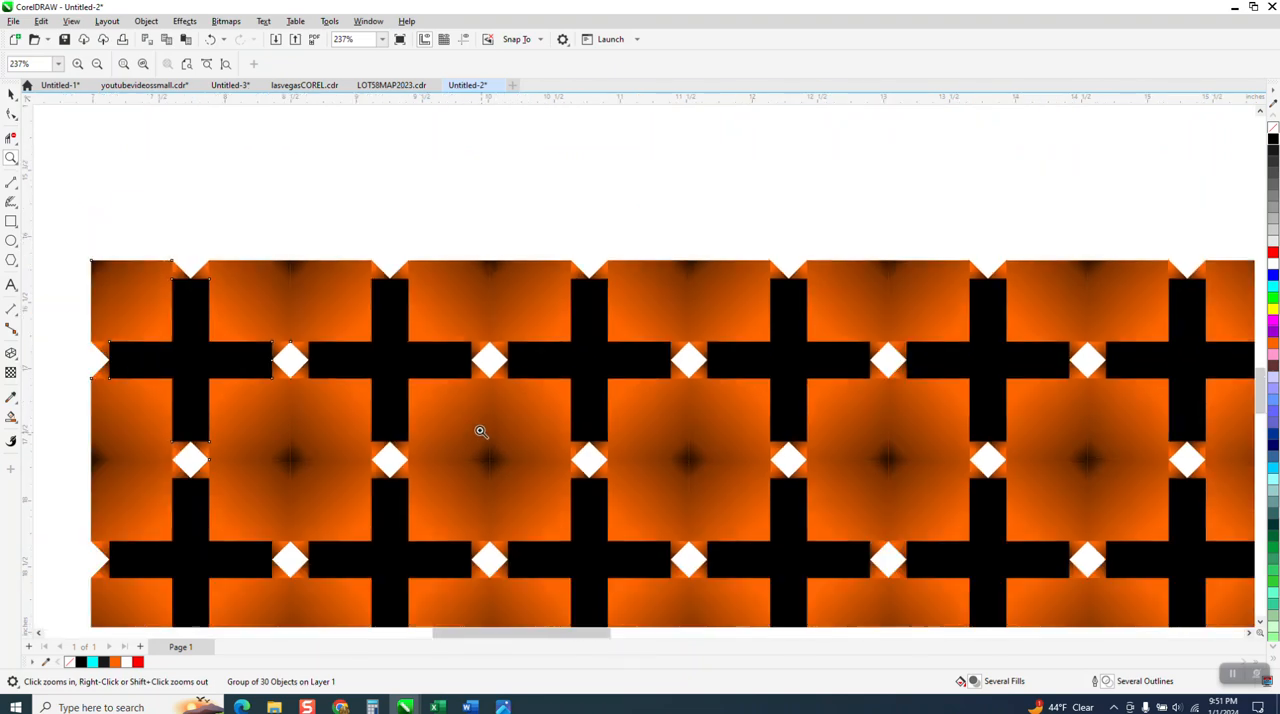
scroll(483, 428, down, 5)
scroll(548, 488, up, 12)
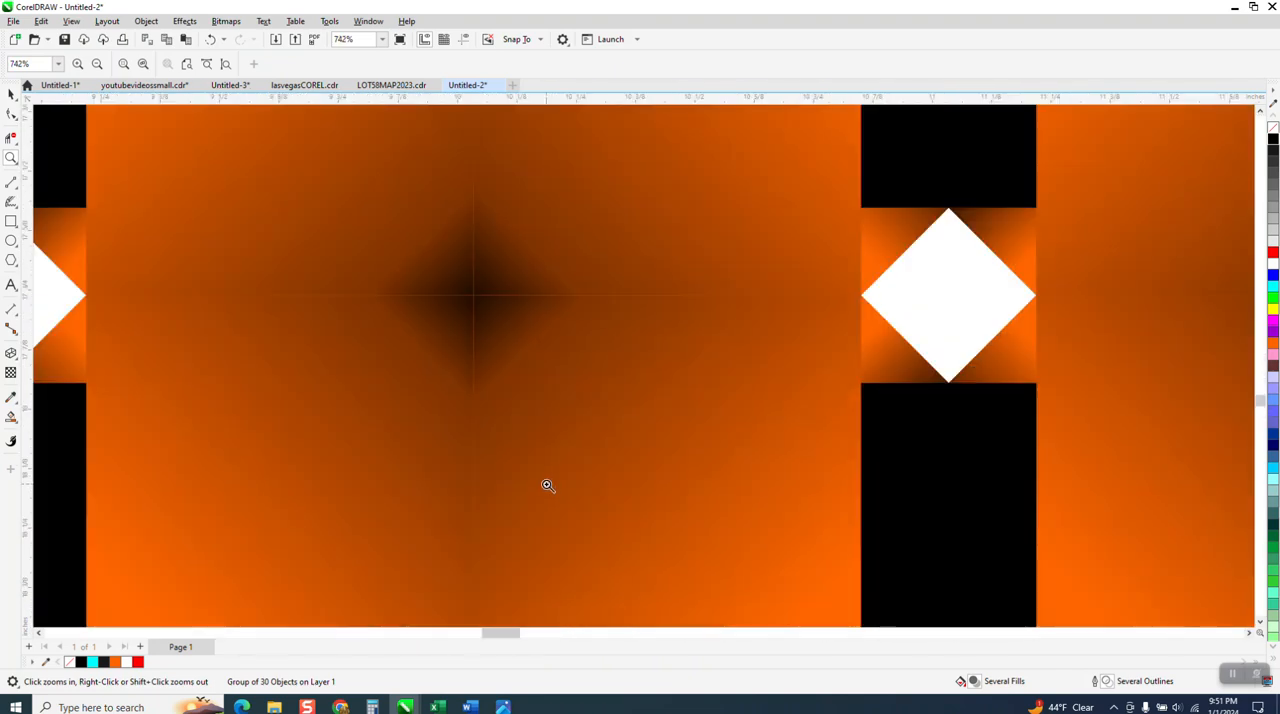
scroll(485, 430, down, 3)
scroll(490, 371, down, 8)
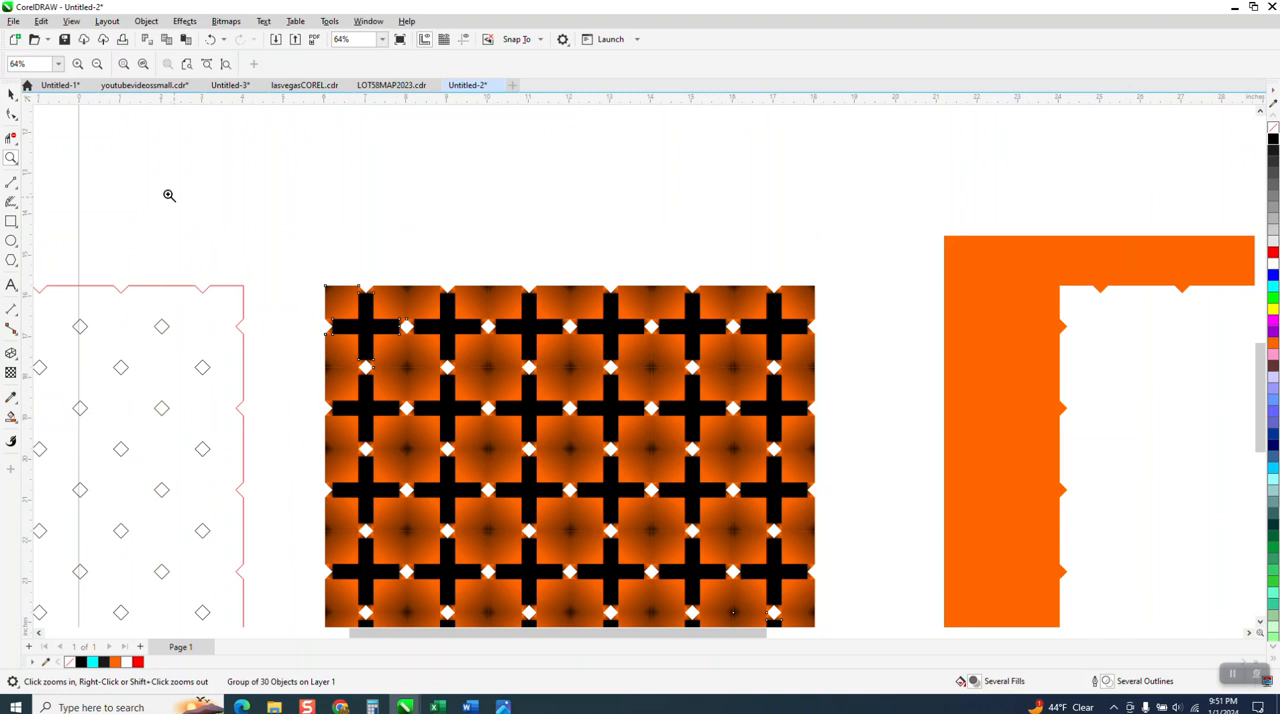
Nudge the tile group down to Y -34.761 inches to expose the backing shape.
click(11, 95)
click(160, 168)
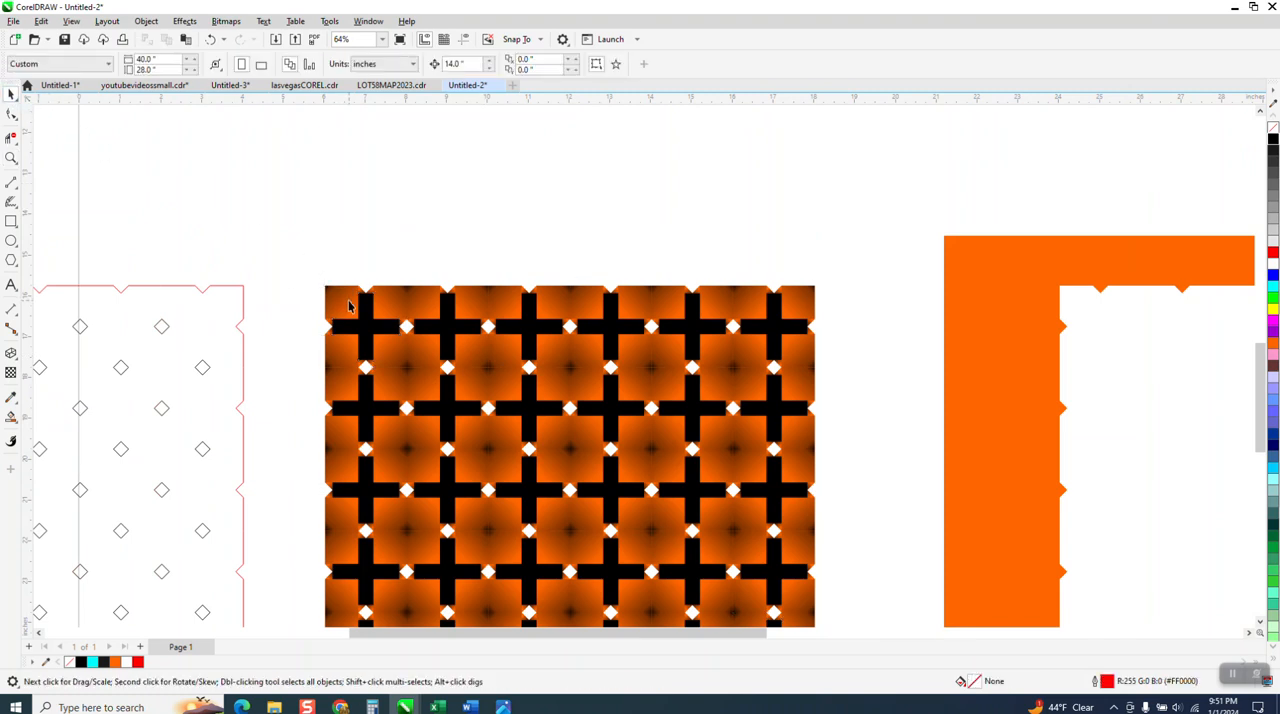
click(349, 303)
key(Down)
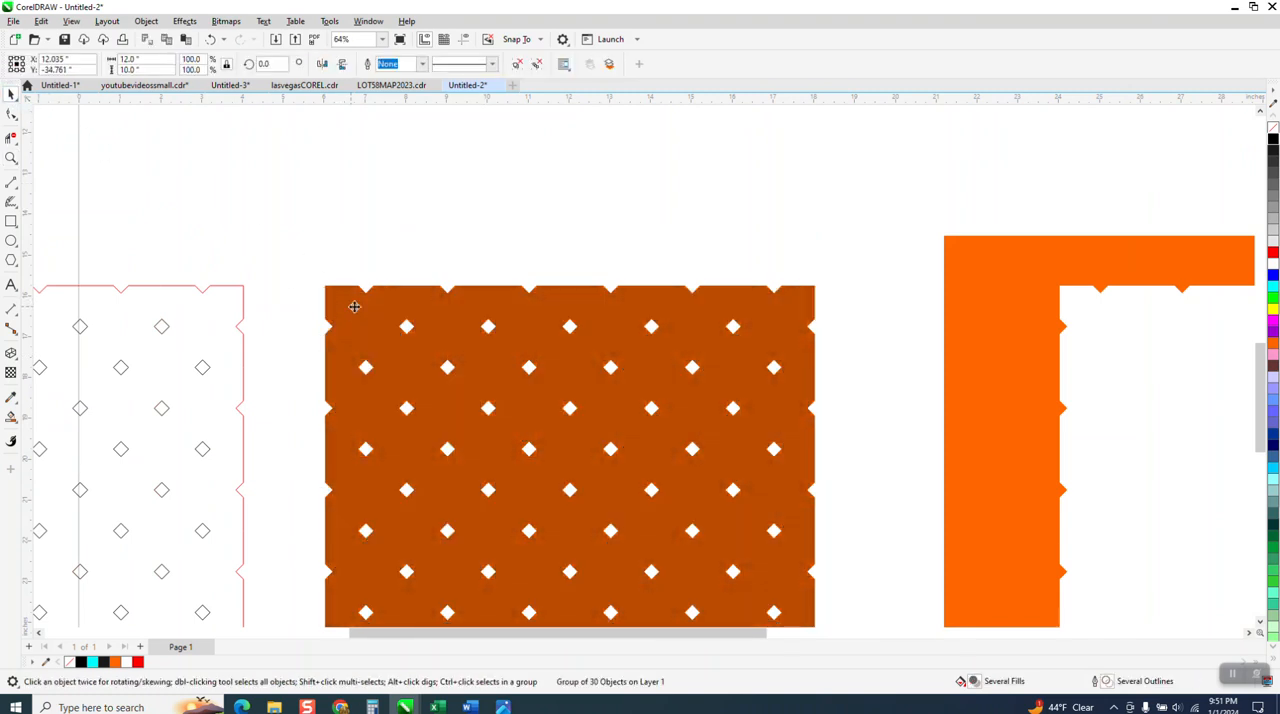
Darken the exposed backing shape's orange fill further by mixing in more black.
click(752, 297)
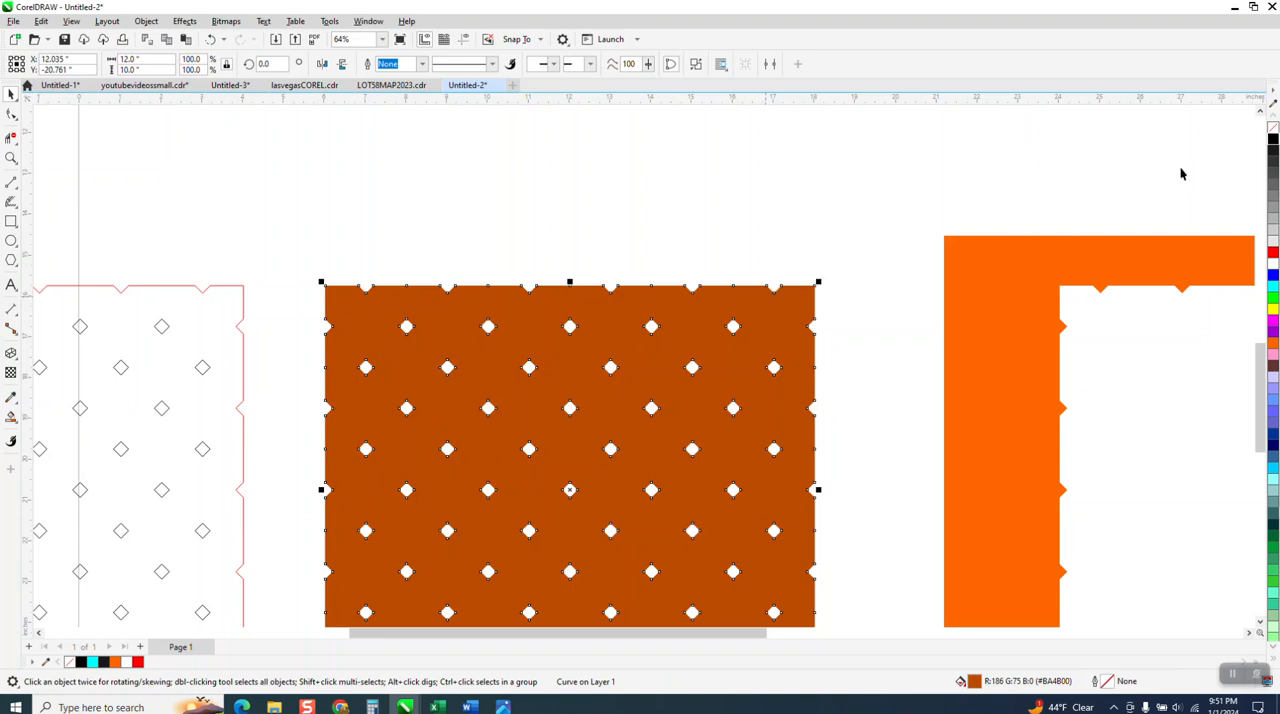
ctrl+click(1272, 140)
ctrl+click(1272, 140)
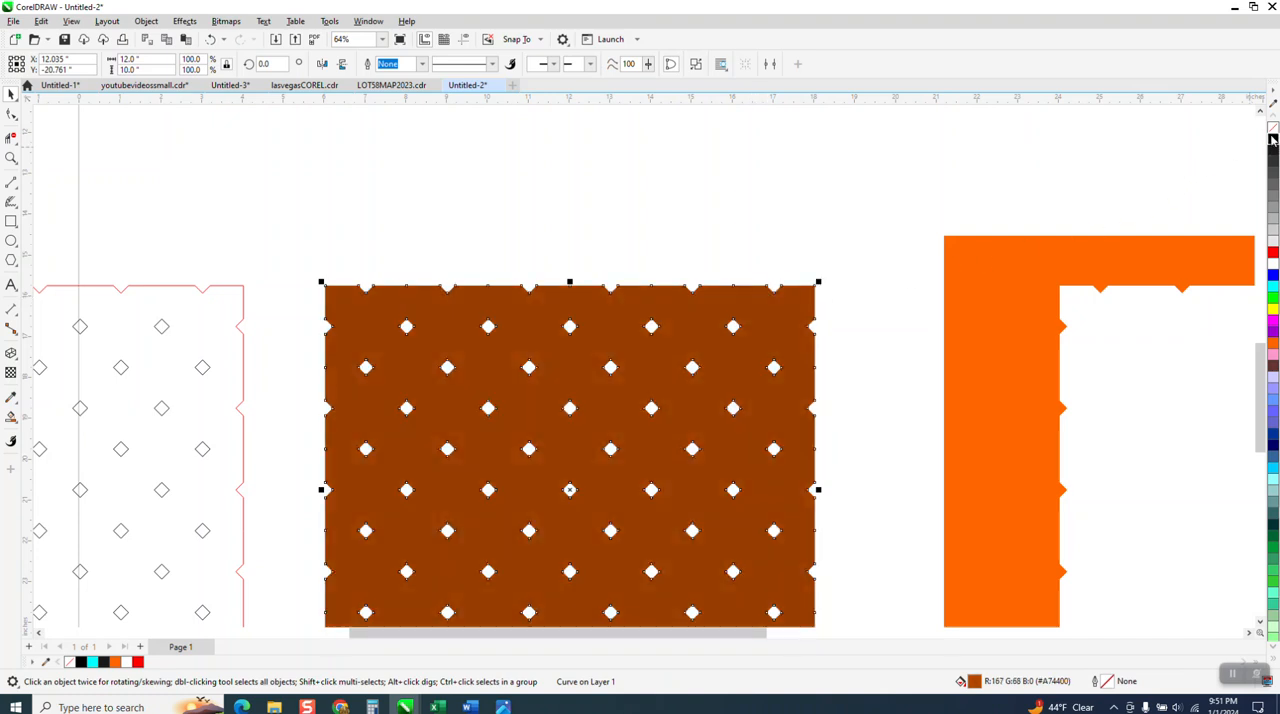
Return the tile group to Y -20.761 inches on top of the darkened backing shape.
scroll(405, 320, down, 3)
scroll(402, 330, down, 1)
click(502, 566)
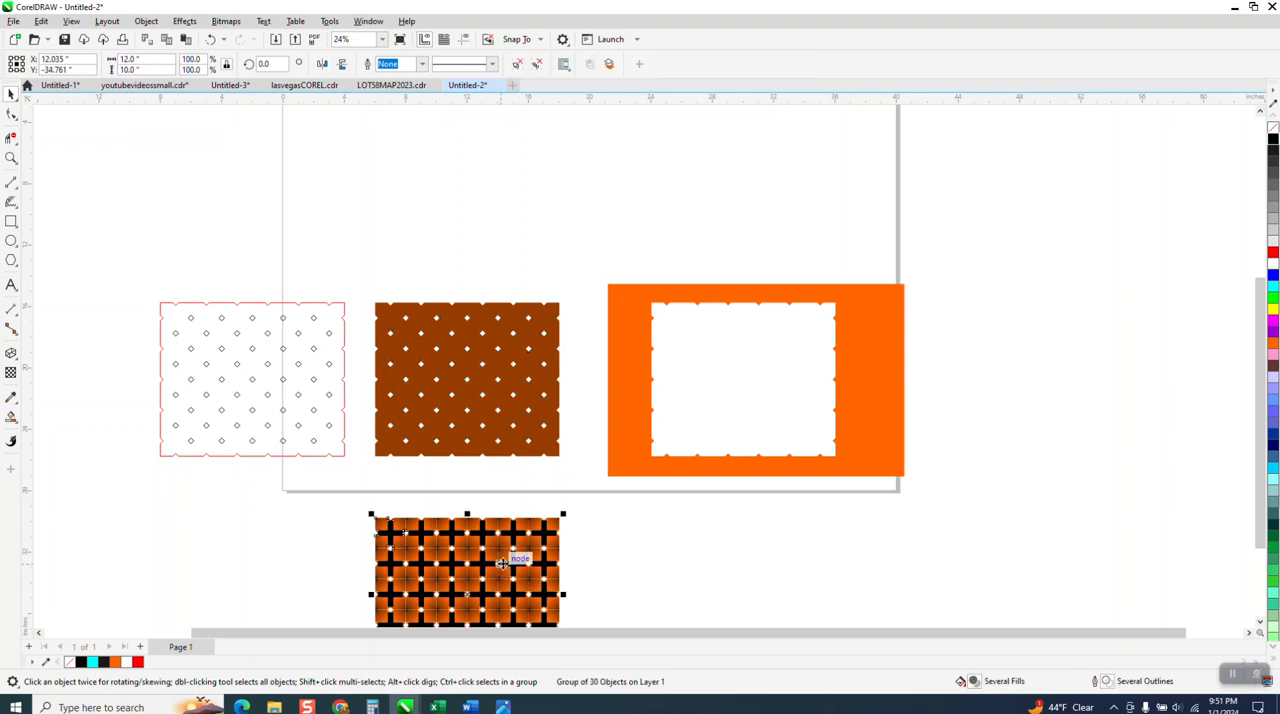
key(Up)
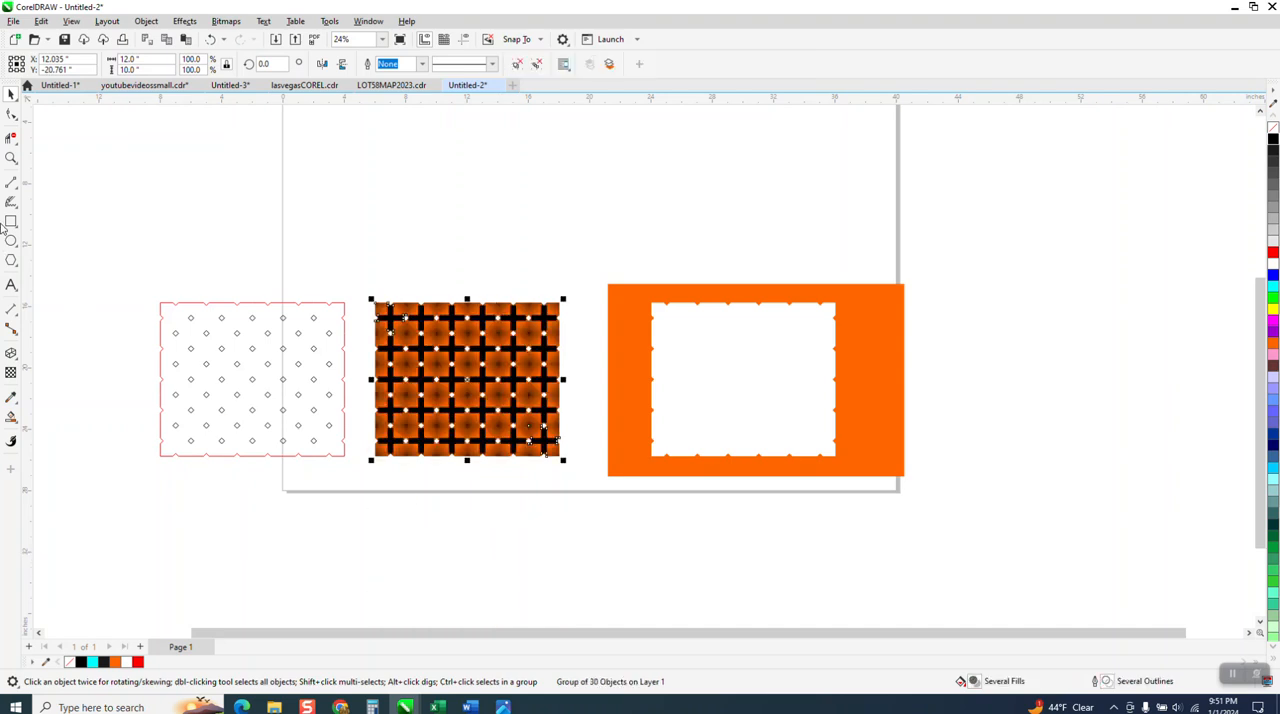
Inspect the tile seams at several magnifications to judge how well the darker backing hides them.
click(11, 158)
click(403, 305)
click(420, 305)
scroll(614, 391, down, 2)
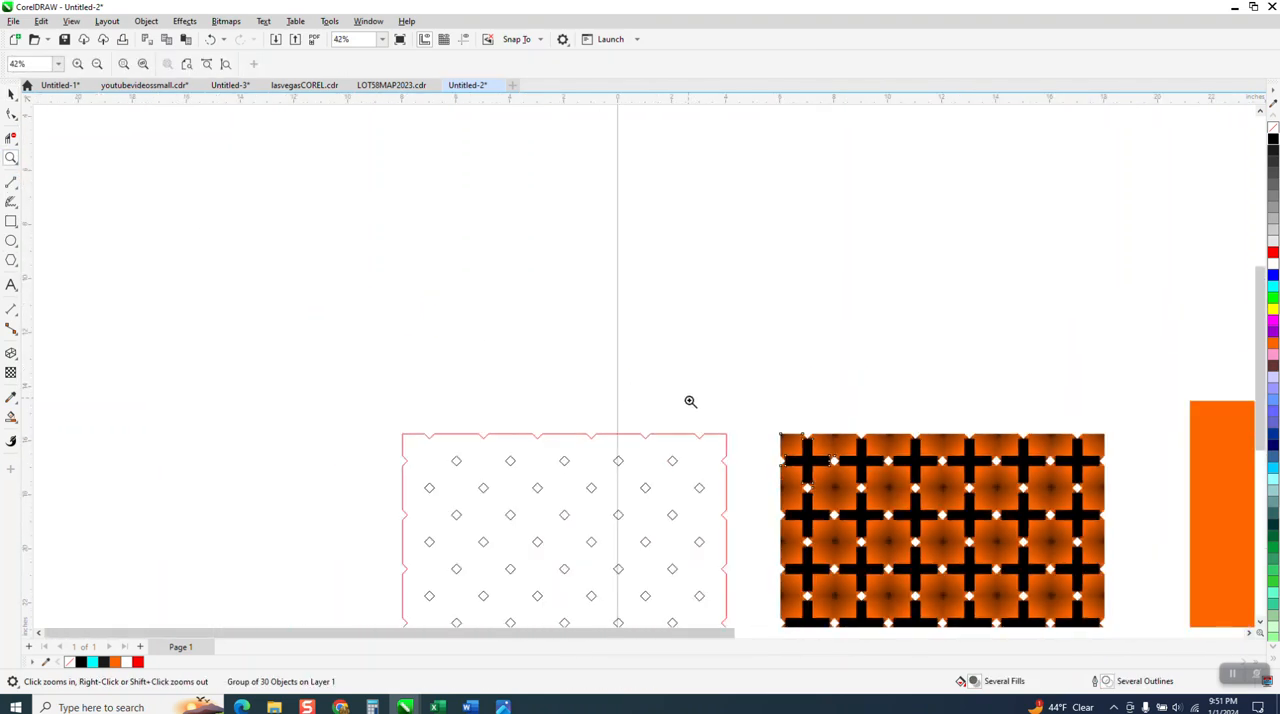
scroll(864, 500, up, 4)
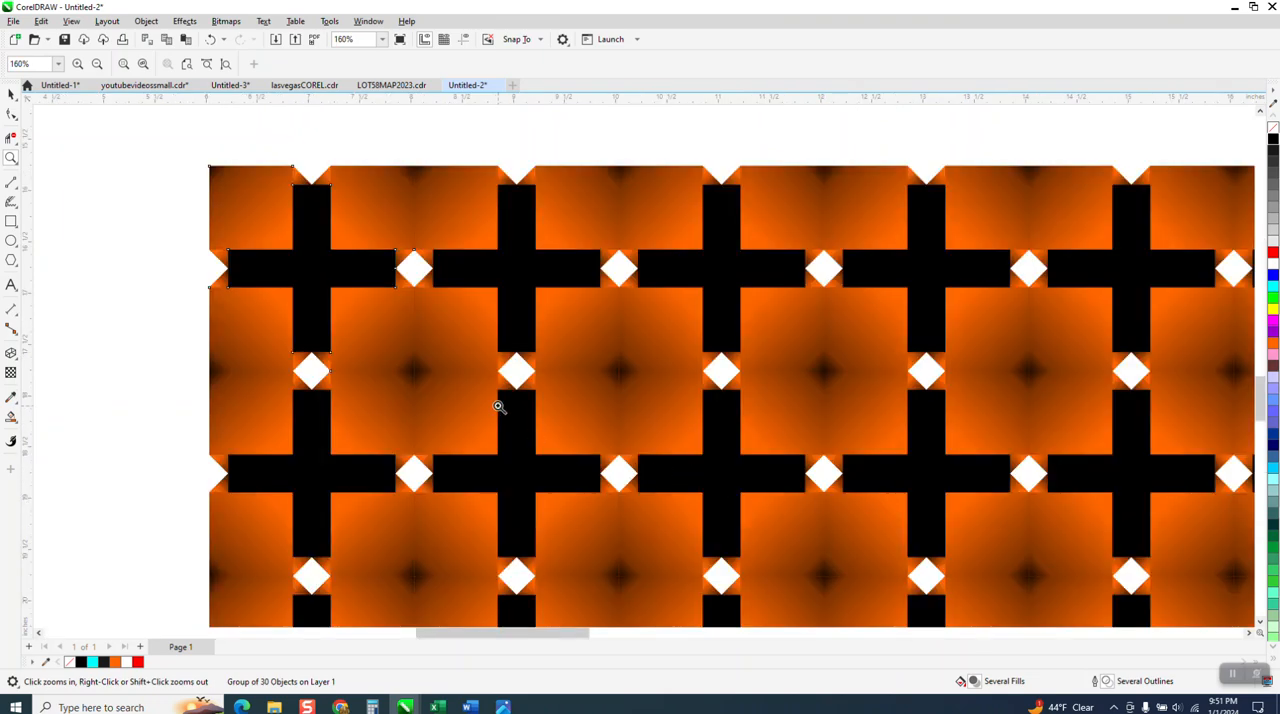
scroll(477, 362, down, 1)
scroll(477, 360, down, 2)
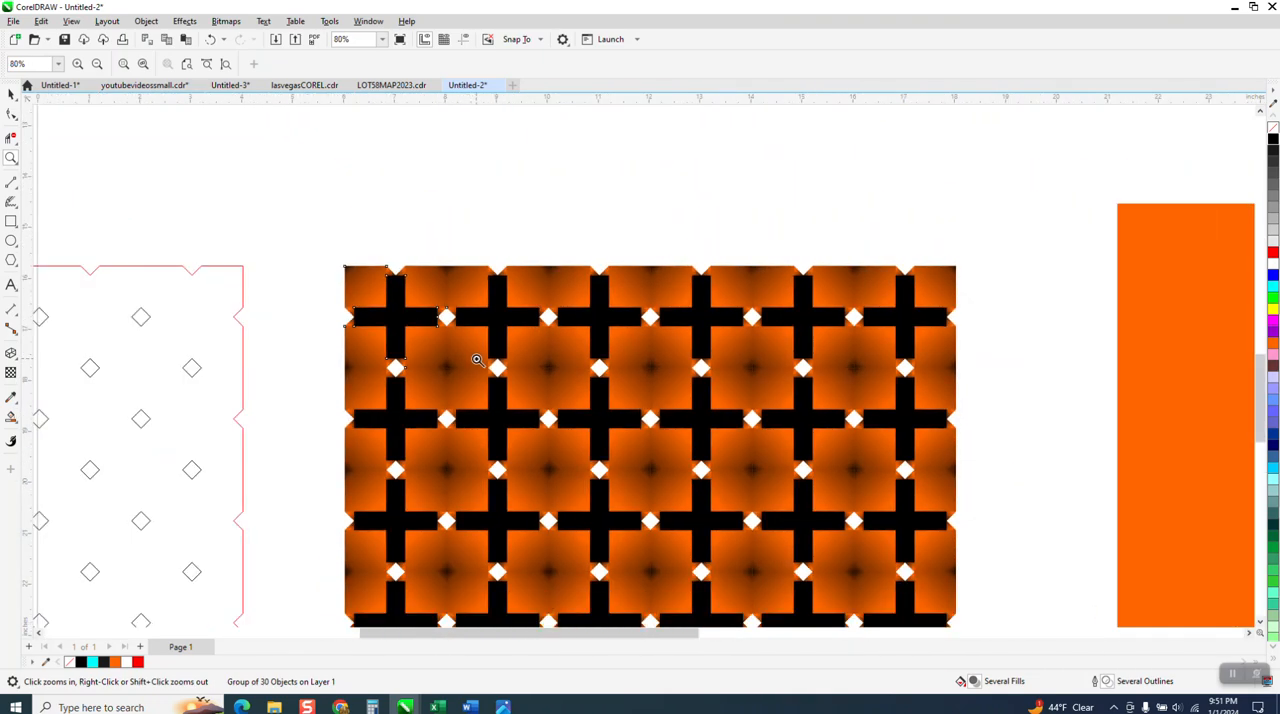
scroll(476, 359, down, 1)
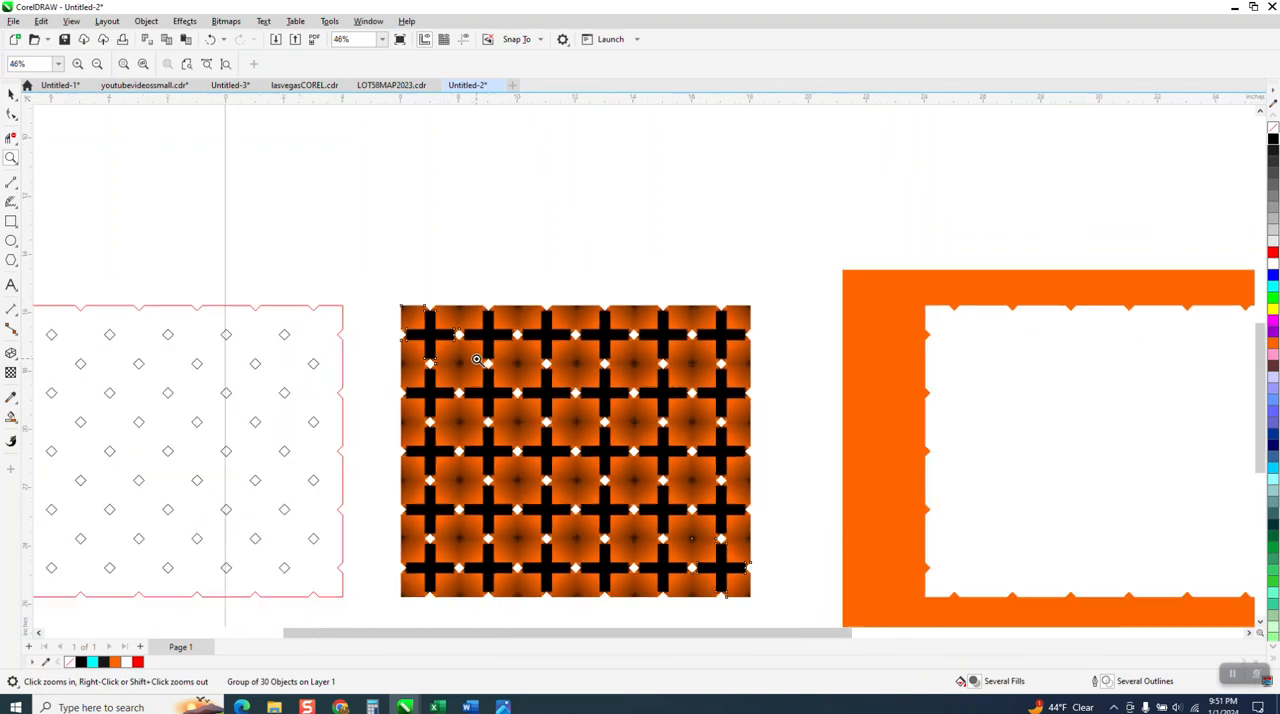
scroll(476, 359, down, 1)
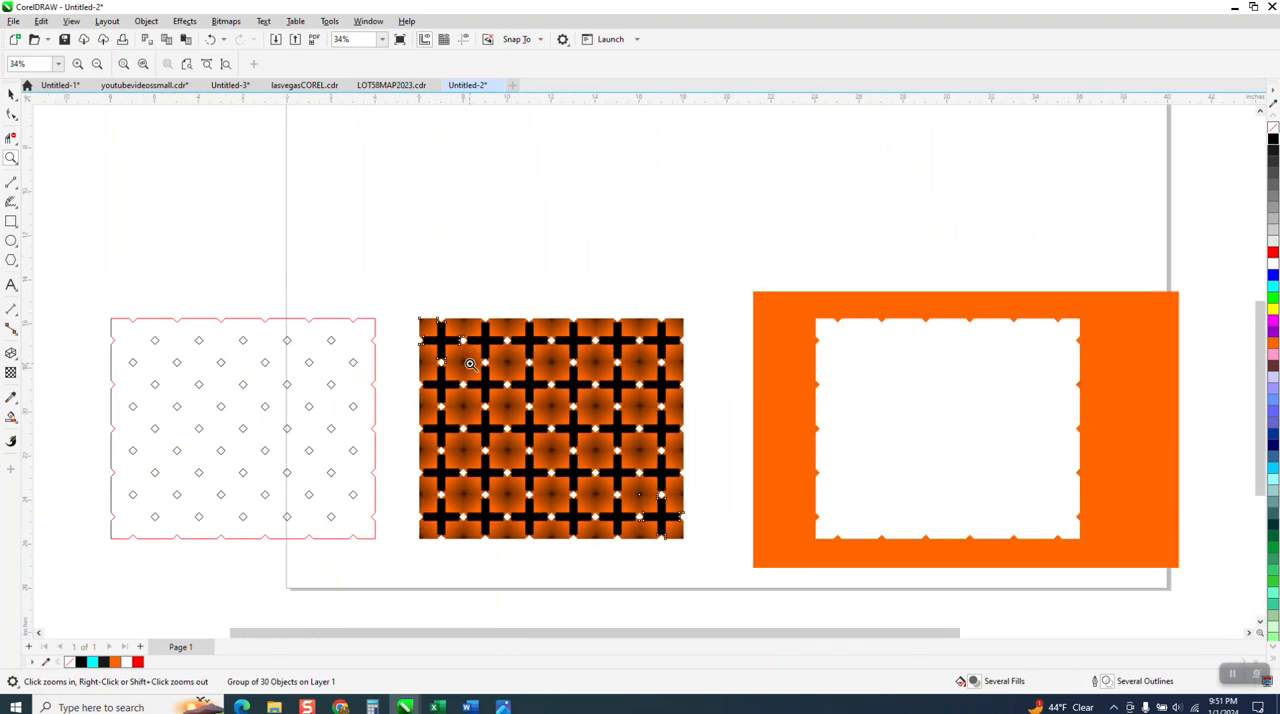
scroll(590, 450, up, 5)
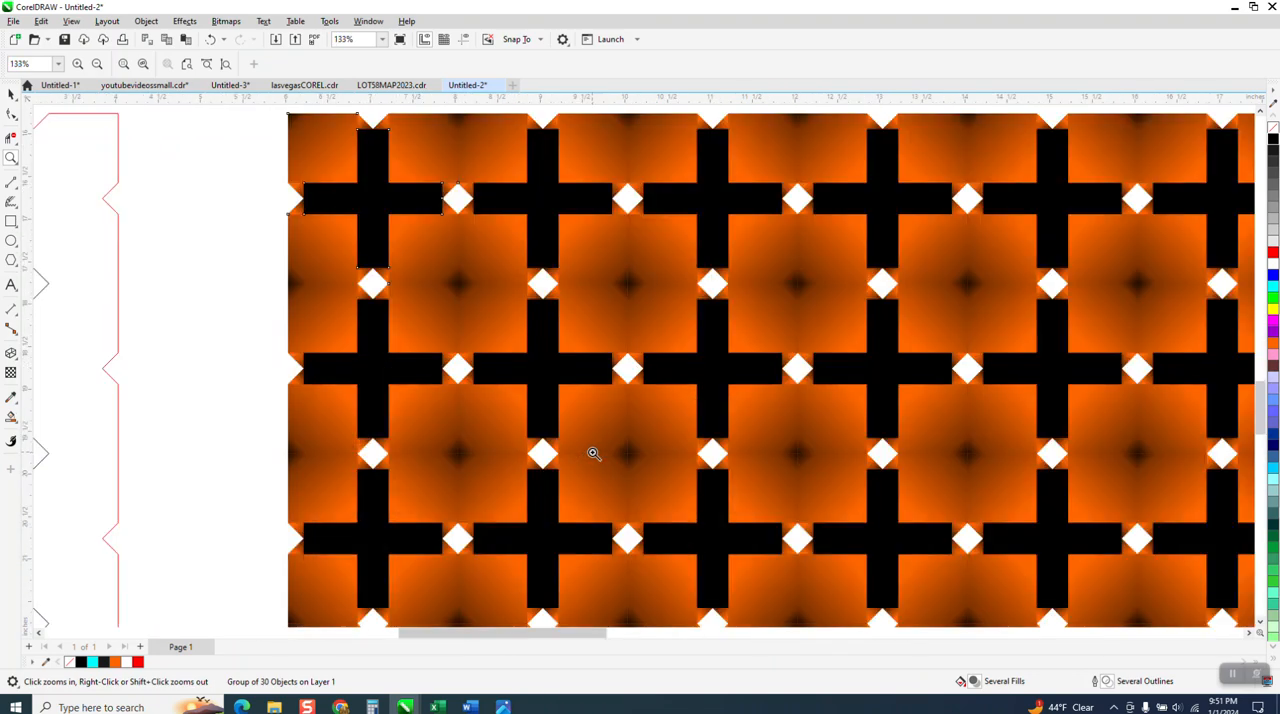
click(11, 94)
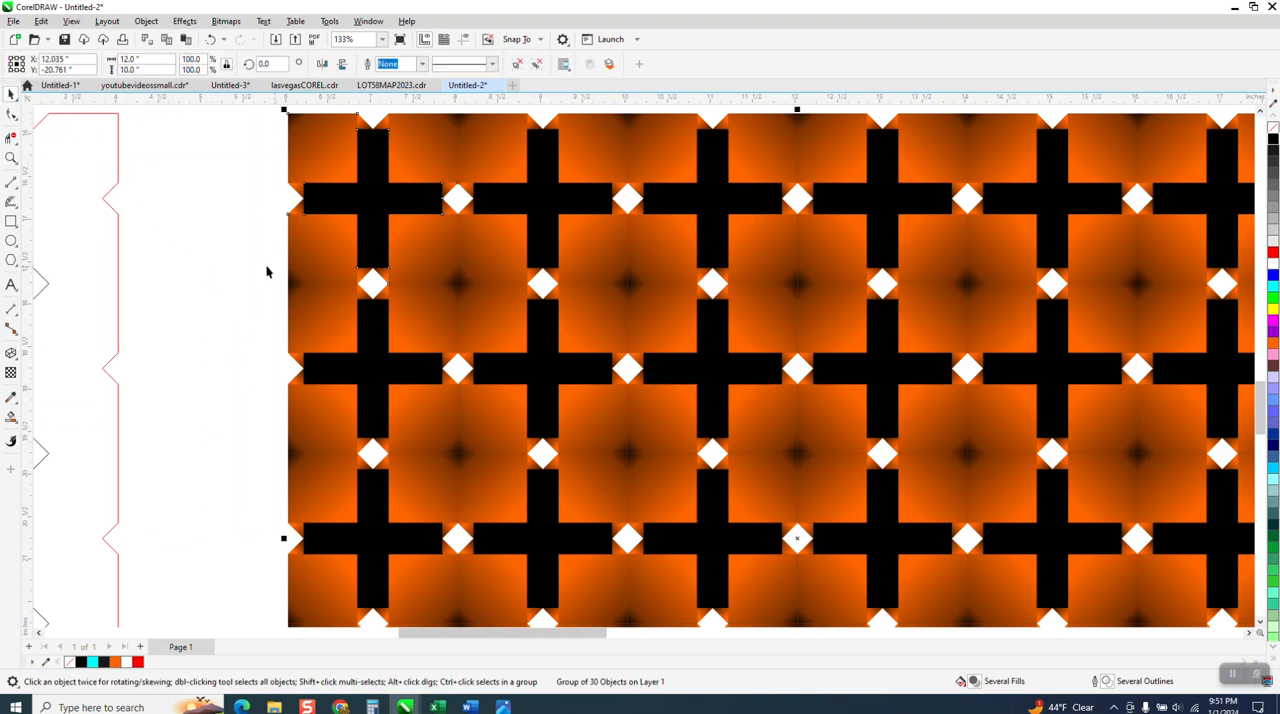
click(11, 158)
drag(356, 260, 502, 338)
scroll(382, 250, down, 5)
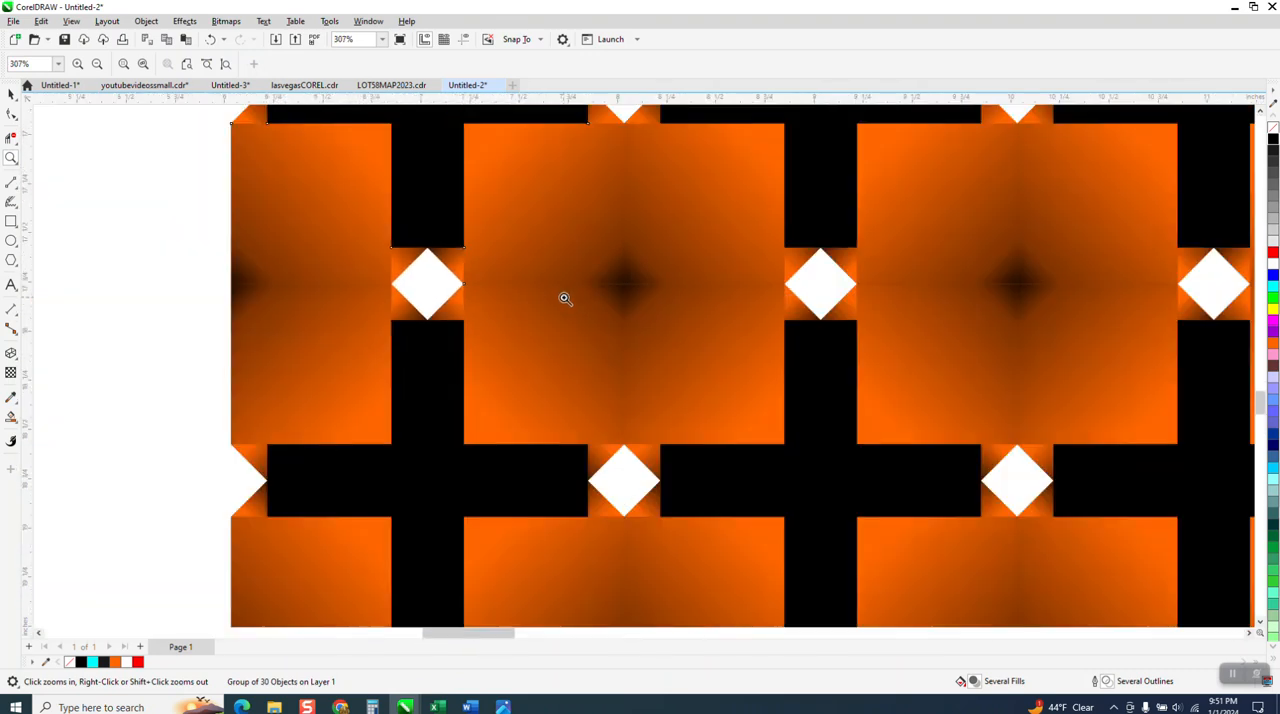
scroll(594, 307, down, 3)
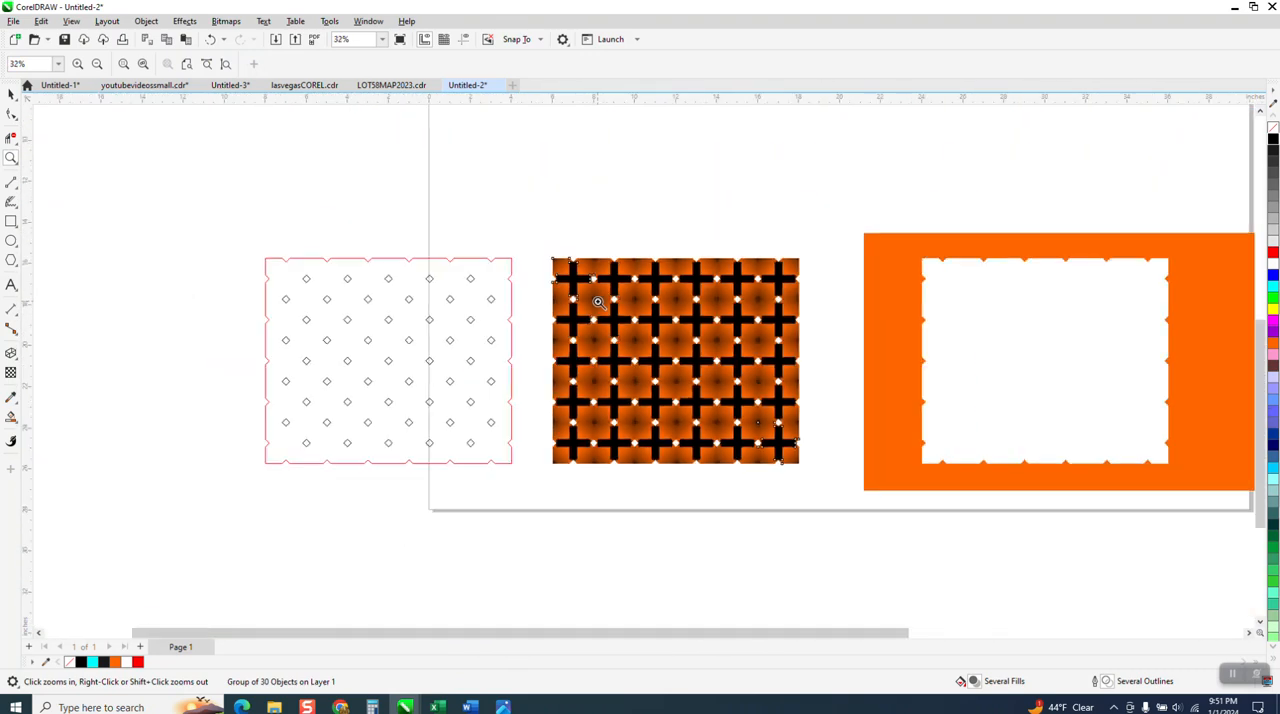